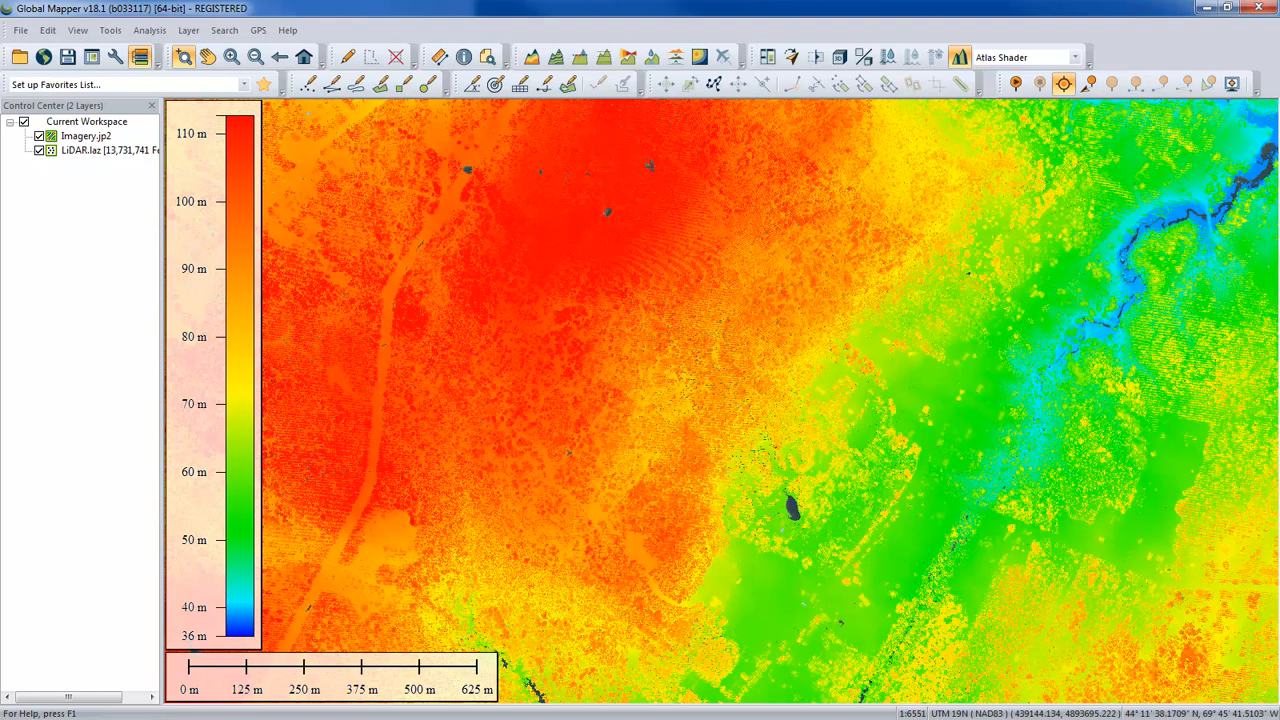
Hide the LiDAR.laz layer and show it again to compare it with the imagery underneath
click(39, 151)
click(39, 151)
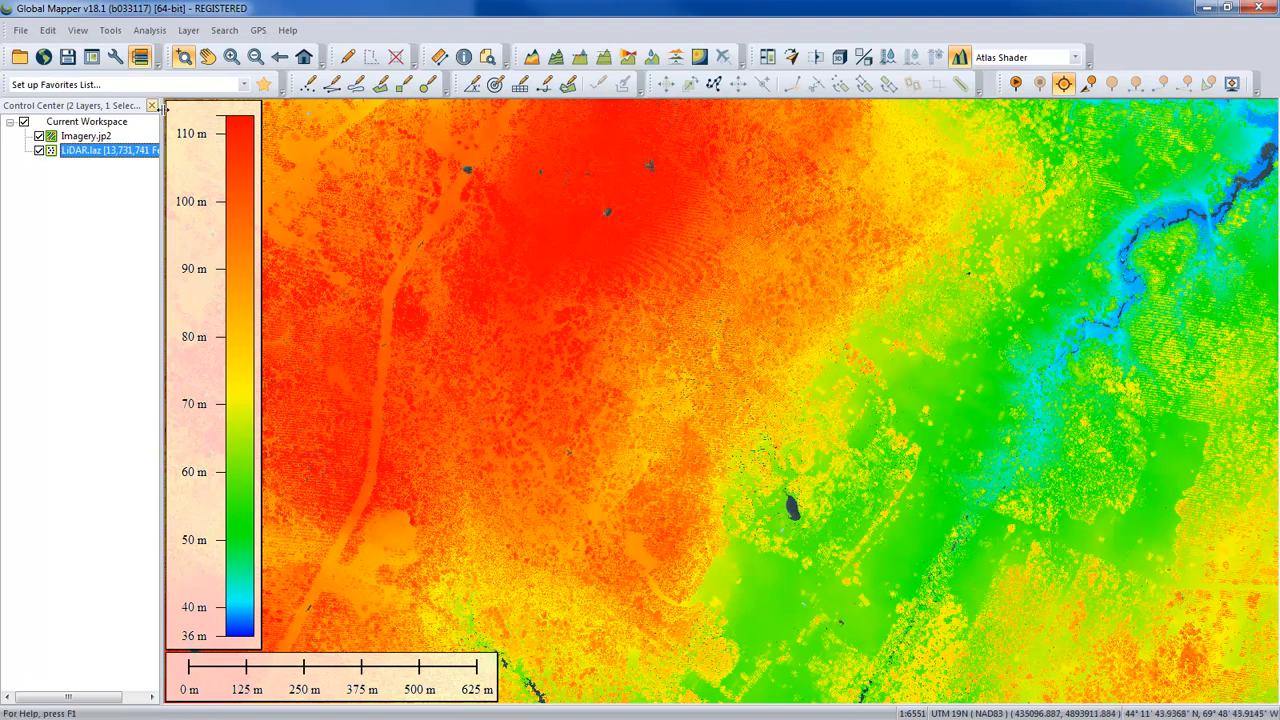
Enable the built-in Lidar module in the extension license manager and start registering it with a license (.lic) file provided via email
click(284, 31)
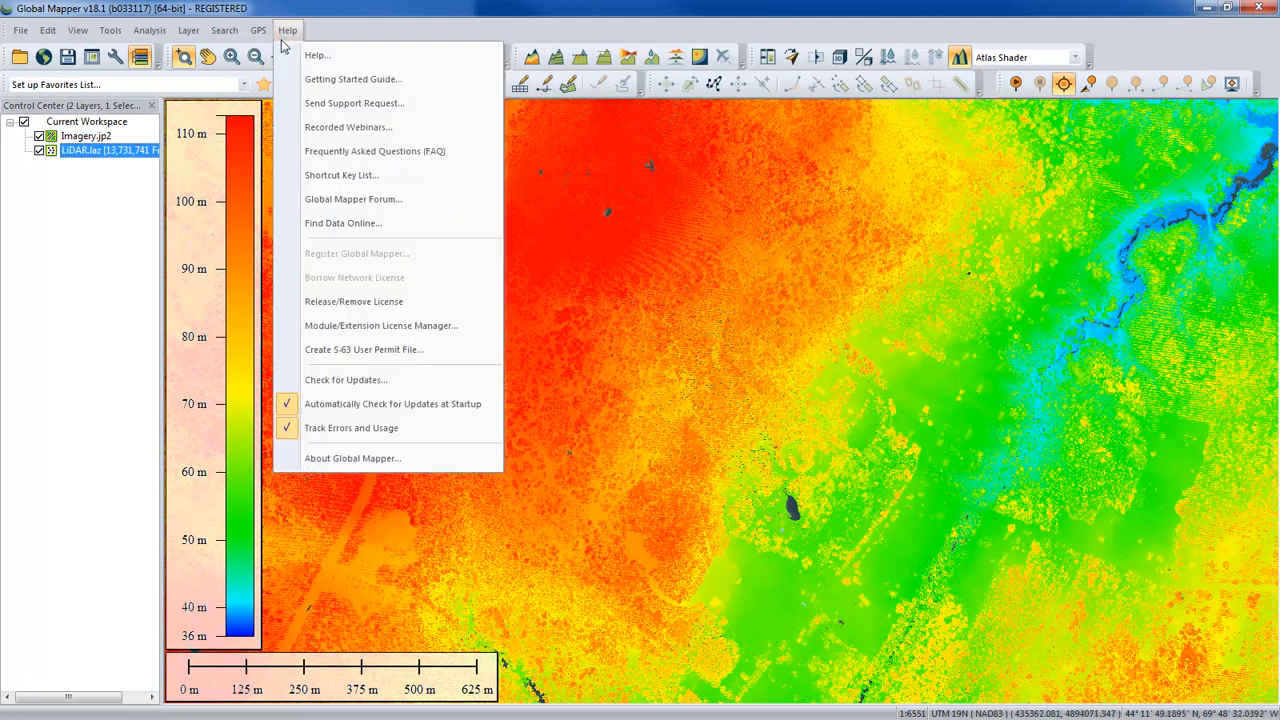
click(437, 333)
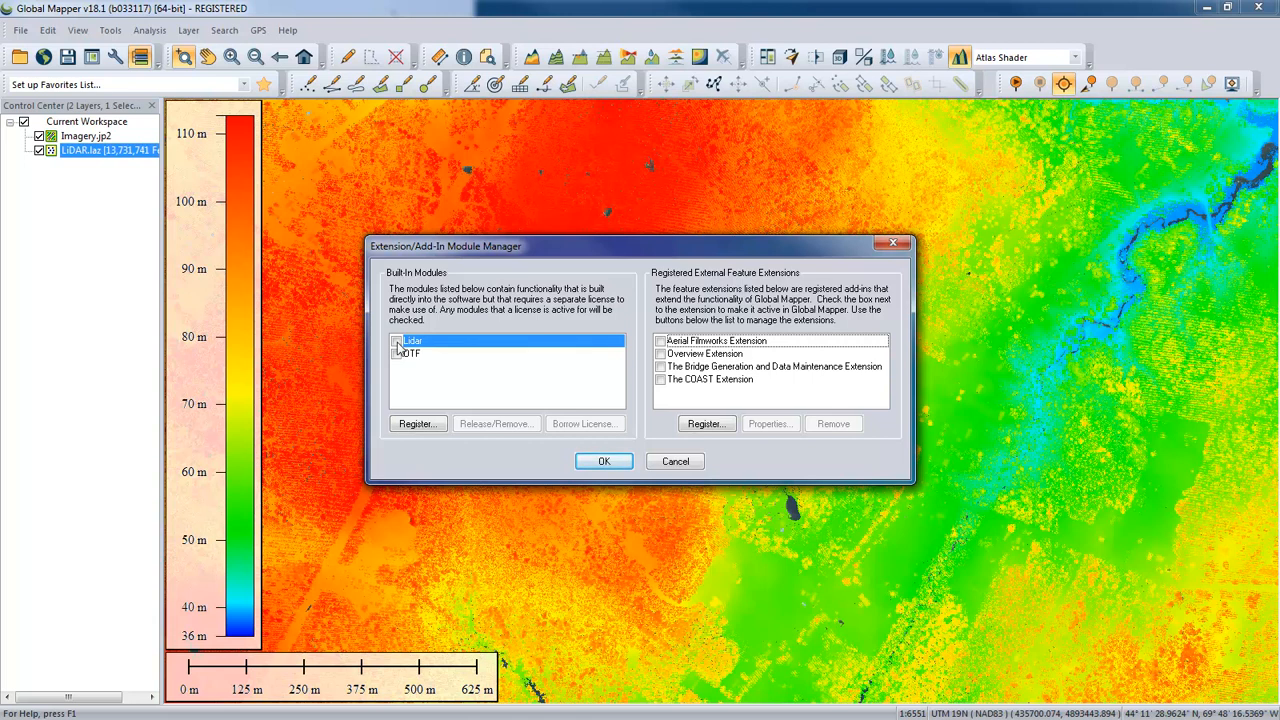
click(397, 344)
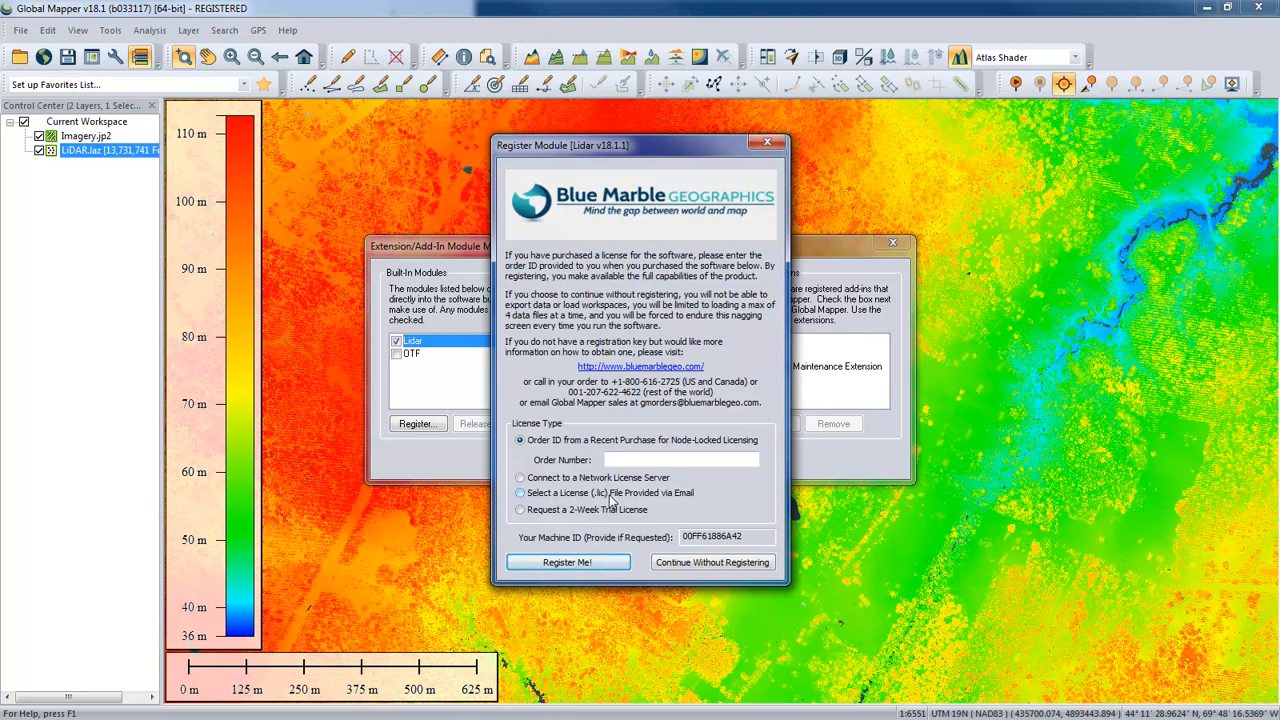
click(520, 494)
click(556, 565)
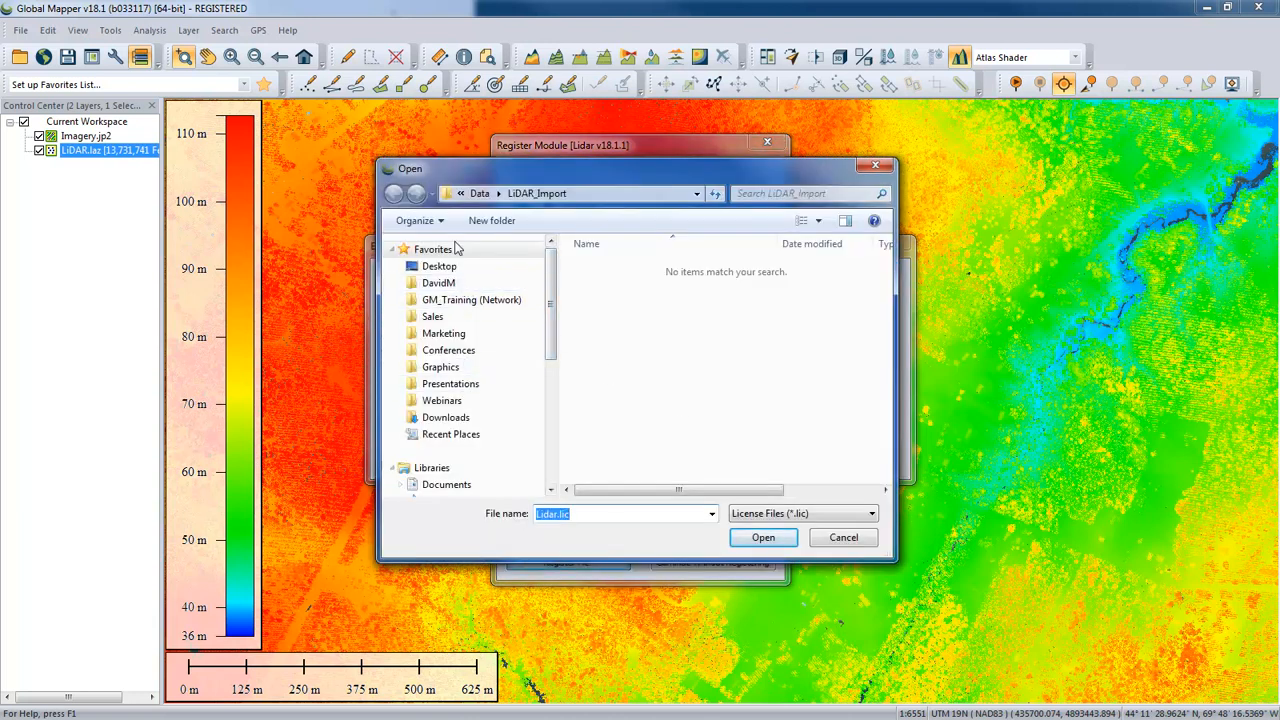
Load LIDAR18.lic from the Desktop folder LiDAR_Webcasts, subfolder 2-LiDAR_Module, to register the Lidar module, and accept the module settings
click(438, 266)
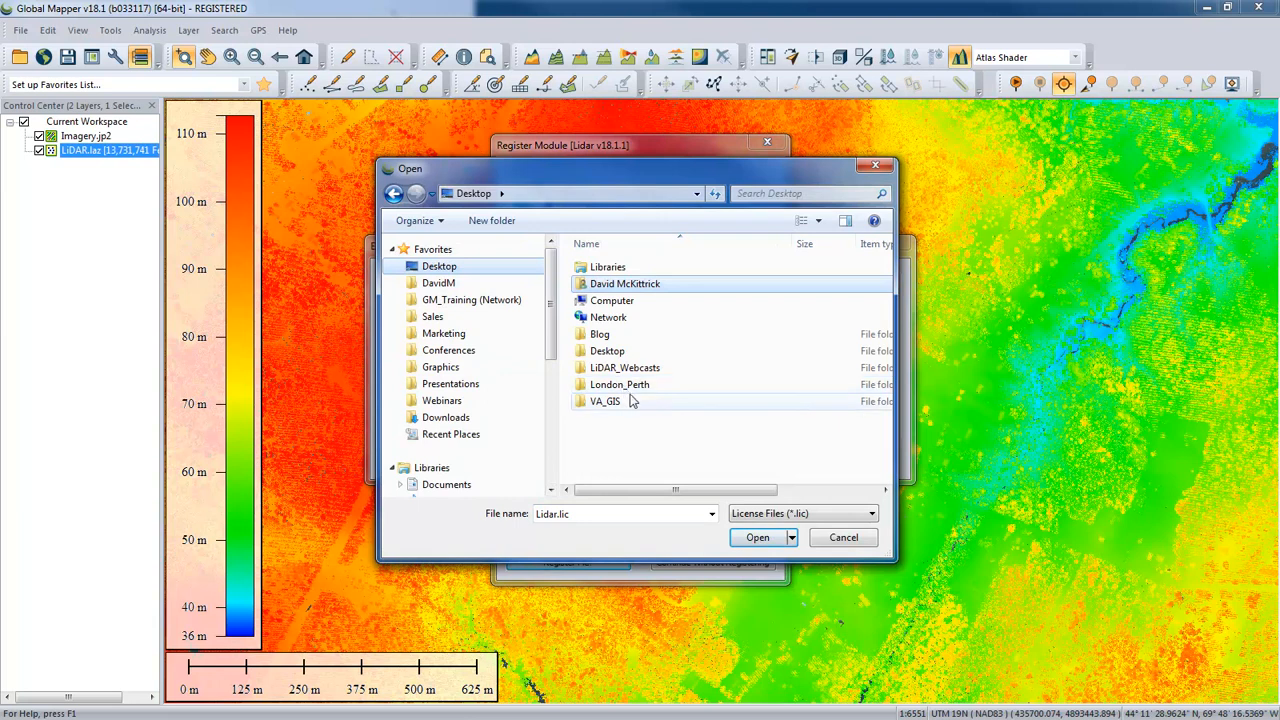
click(620, 369)
double_click(620, 369)
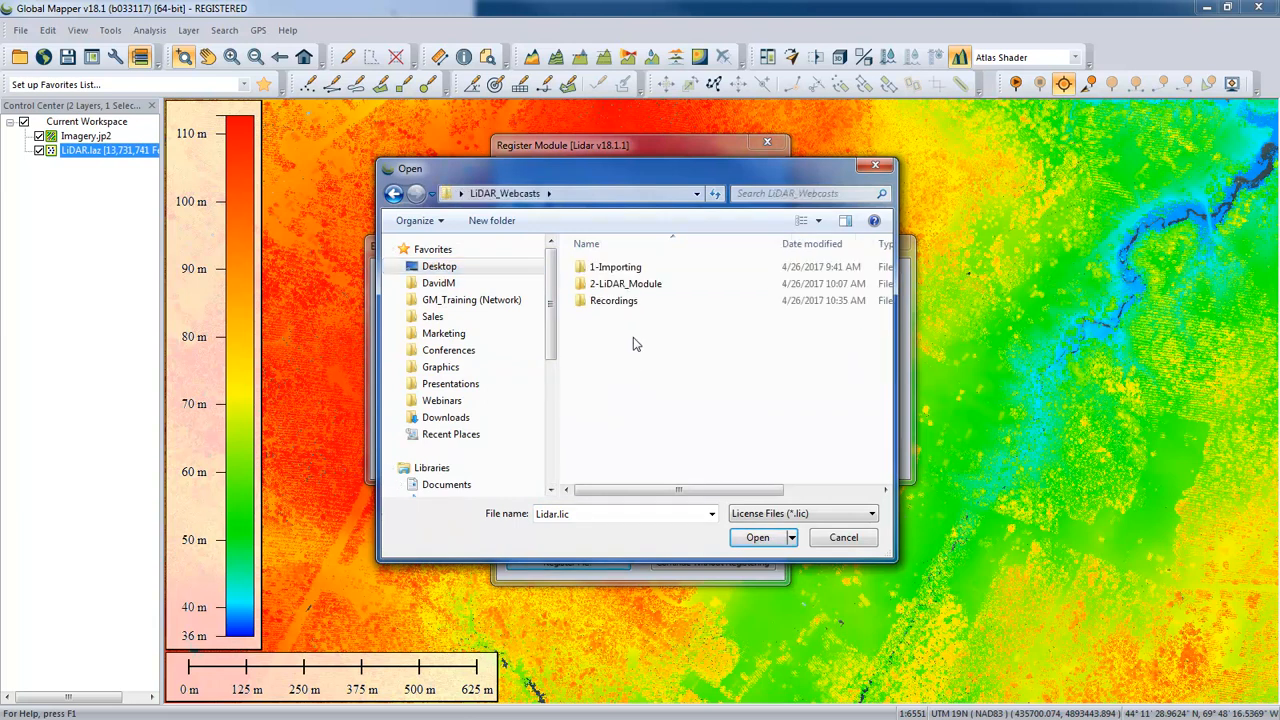
double_click(628, 284)
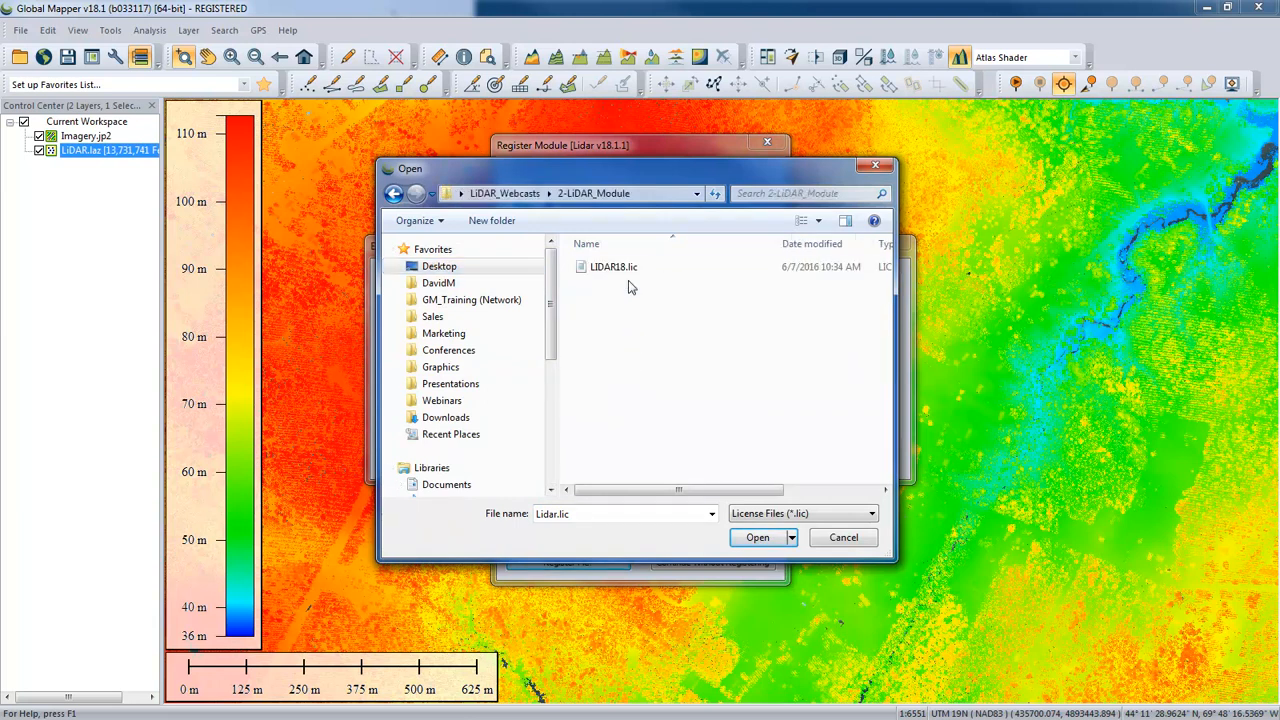
click(626, 270)
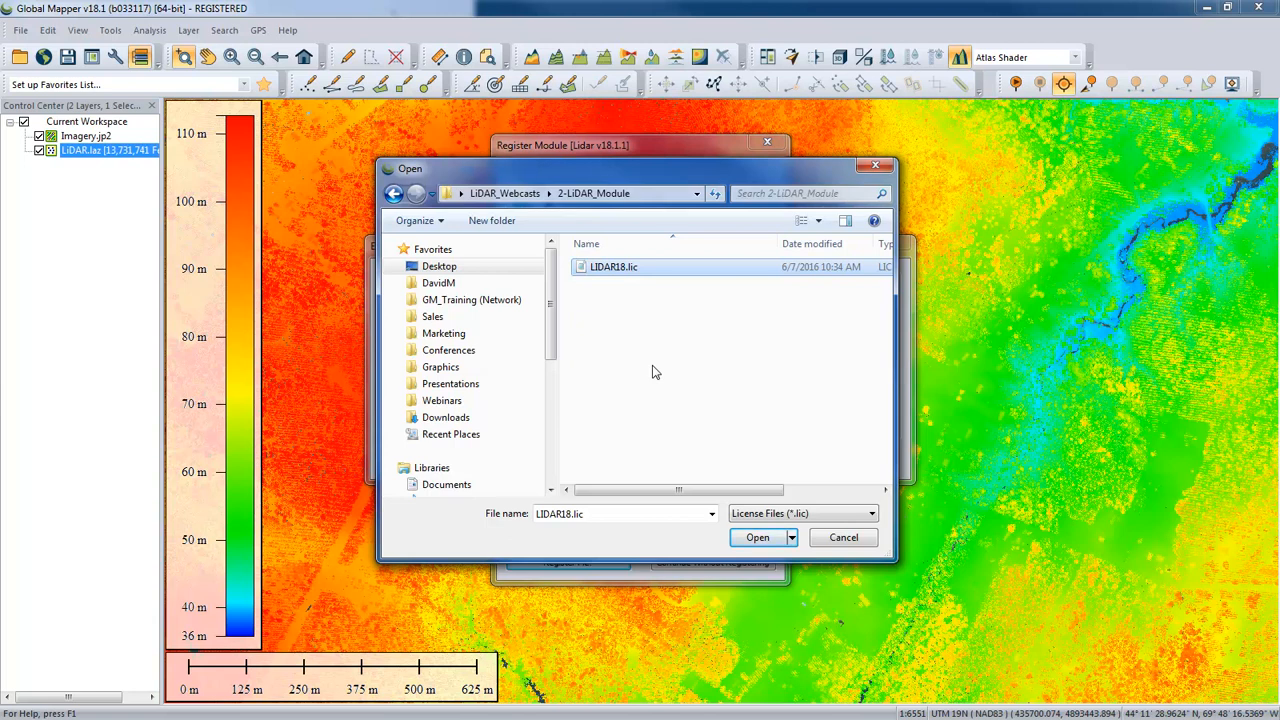
click(757, 537)
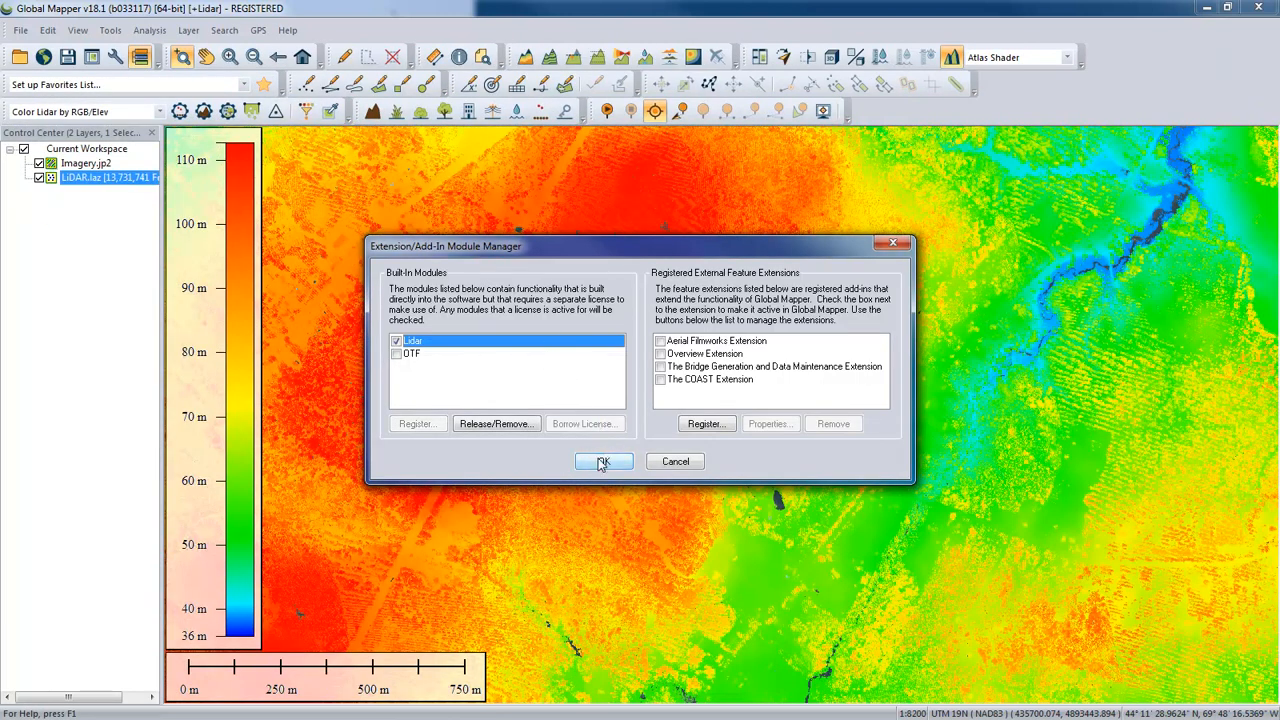
click(602, 463)
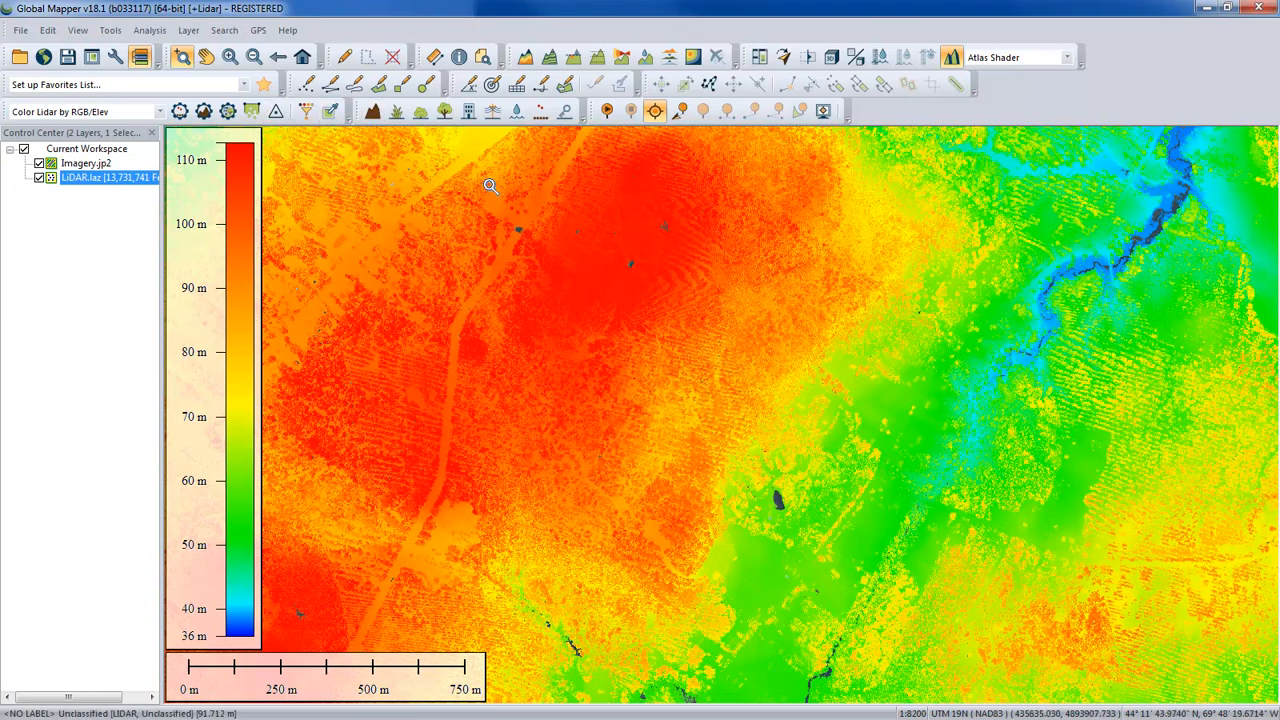
Rearrange the toolbars, moving the GPS tools up beside the editing tools and spreading the two Lidar tool groups apart in their row
drag(599, 112, 996, 86)
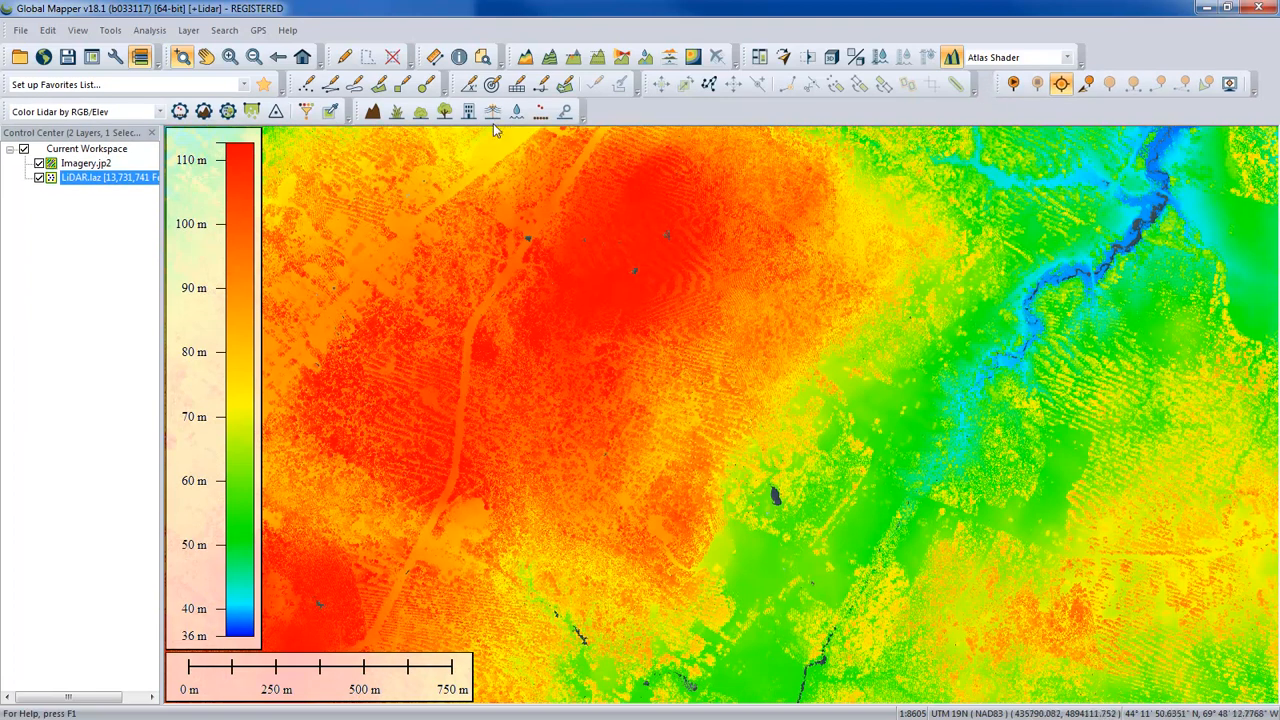
drag(360, 111, 637, 111)
drag(8, 116, 250, 112)
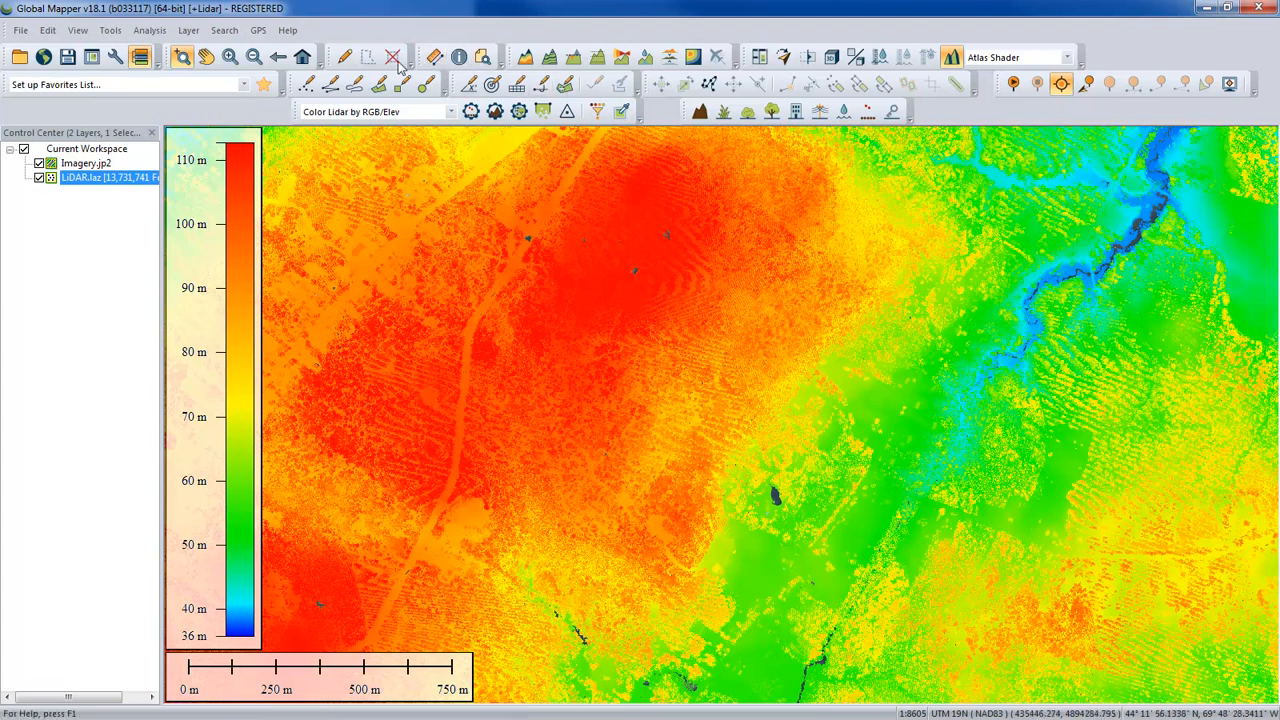
Select a small block of lidar points in the red high-elevation area with the Digitizer tool, and clear the selection
click(346, 57)
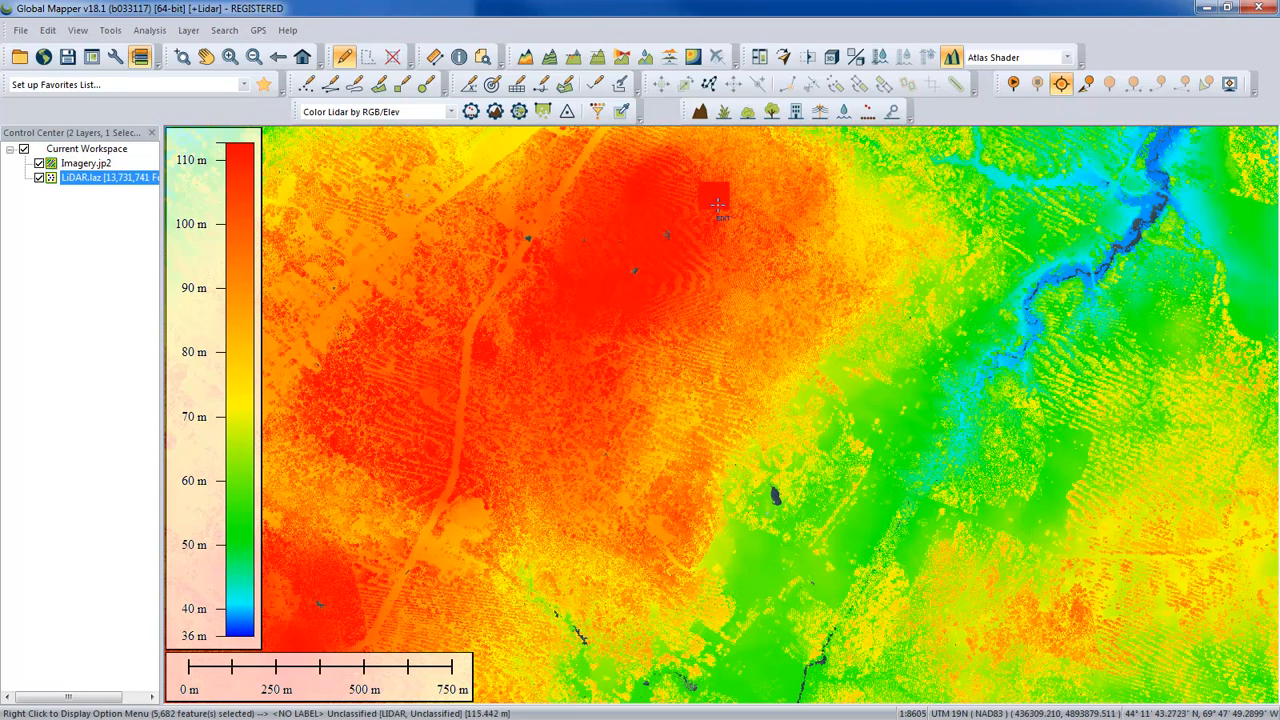
click(543, 156)
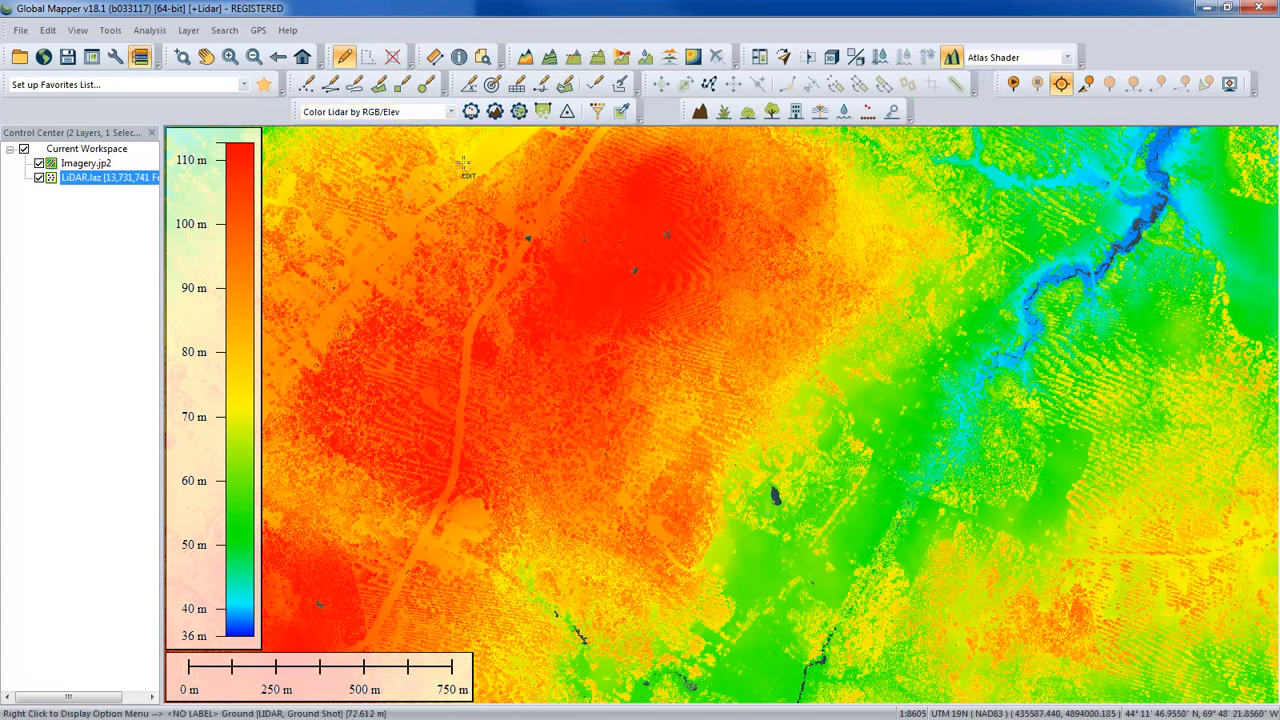
Review the available lidar coloring modes and keep Color Lidar by RGB/Elev
click(452, 112)
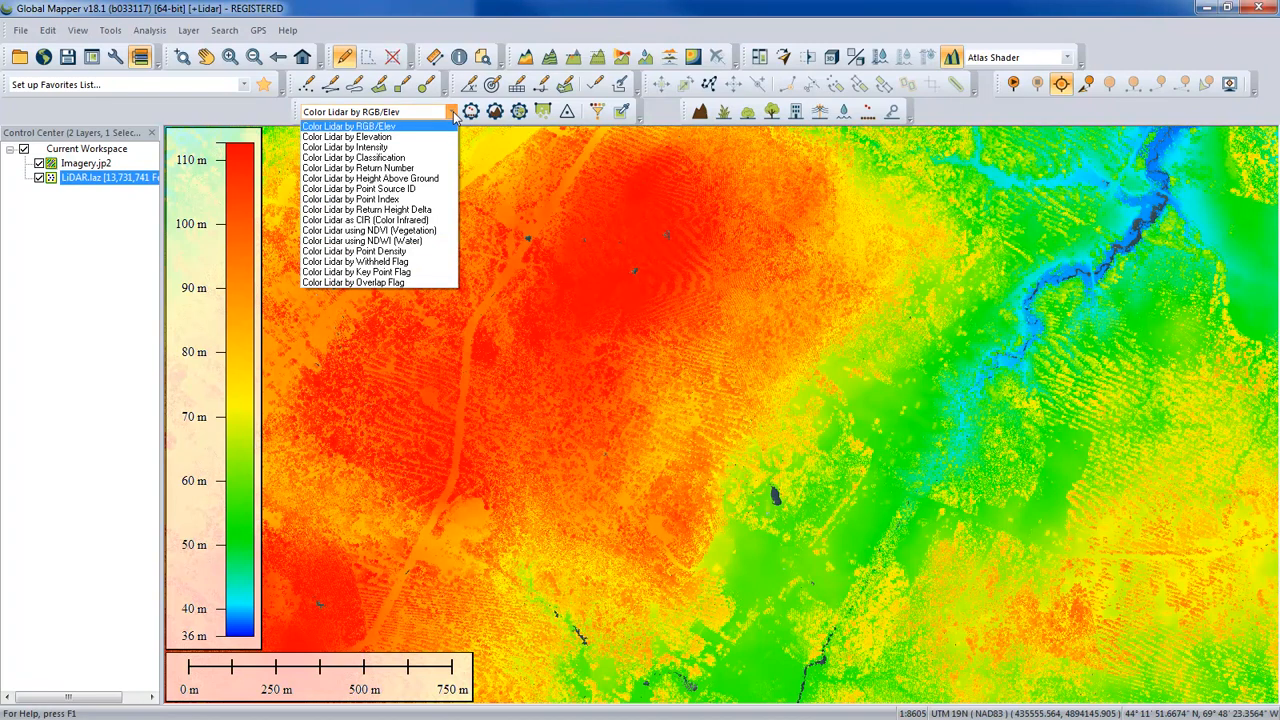
click(386, 118)
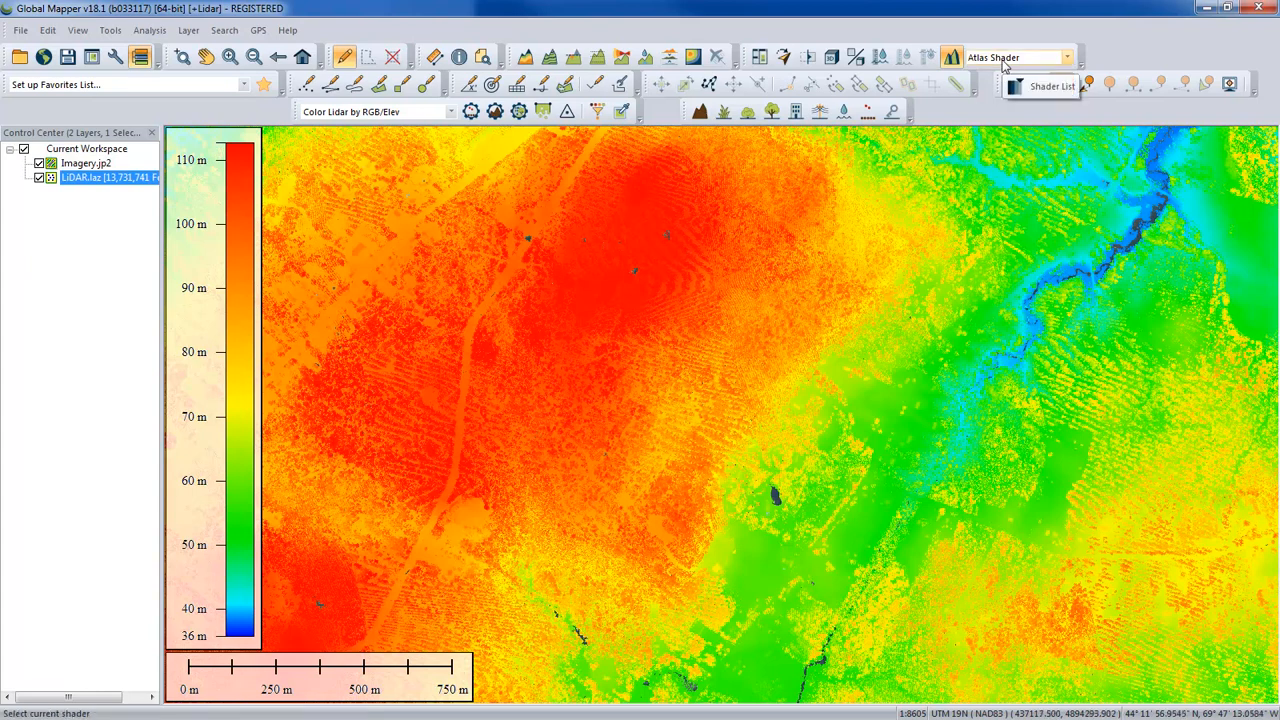
Preview the Global Shader on the lidar data and switch back to the Atlas Shader
click(1066, 60)
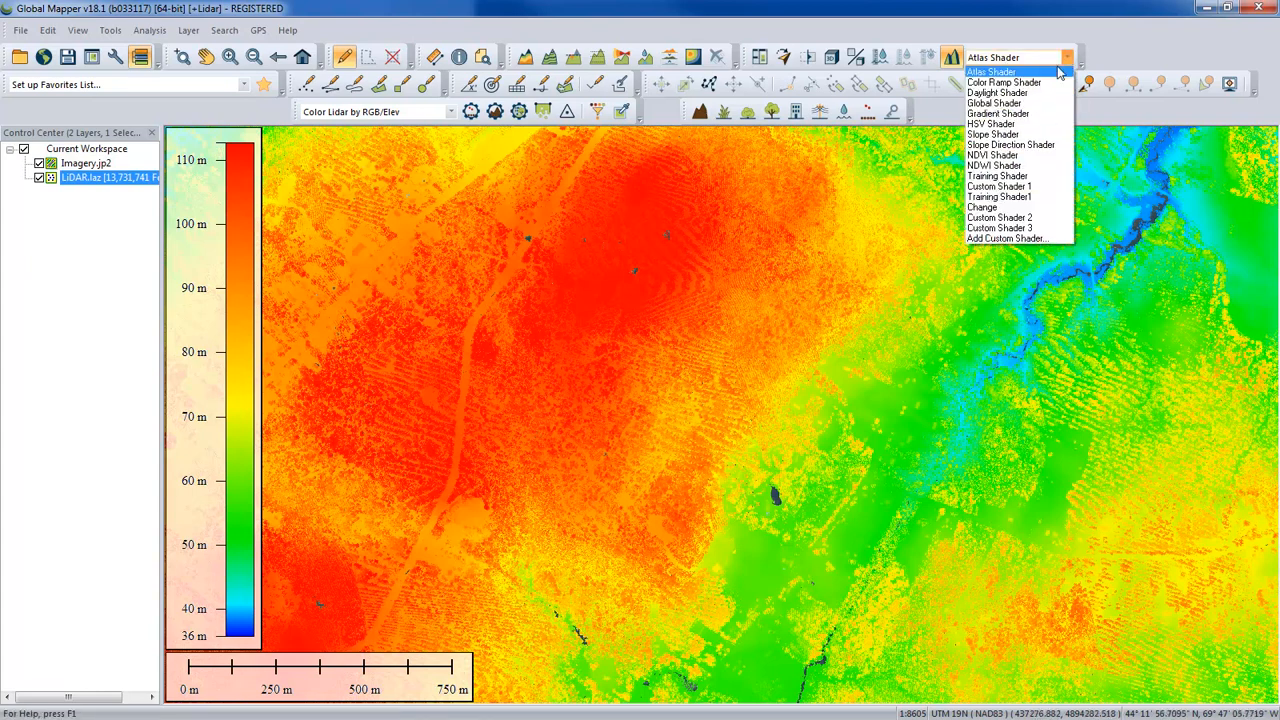
click(997, 104)
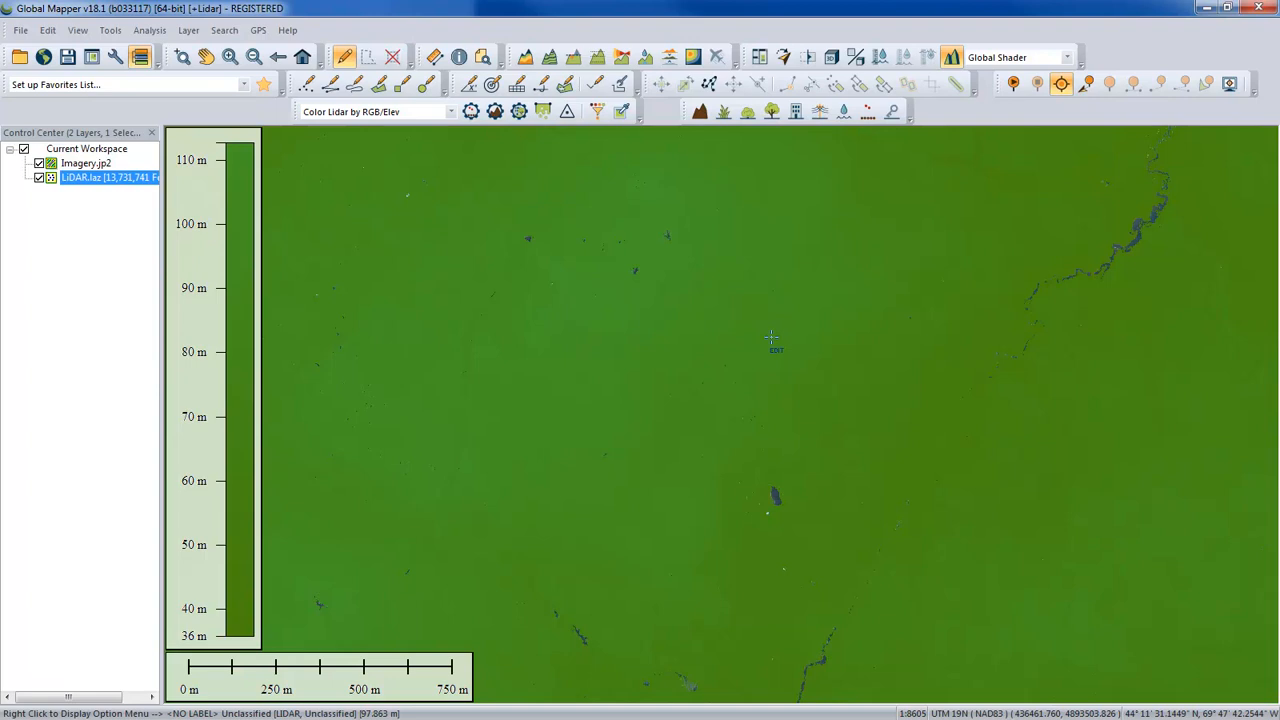
click(1012, 60)
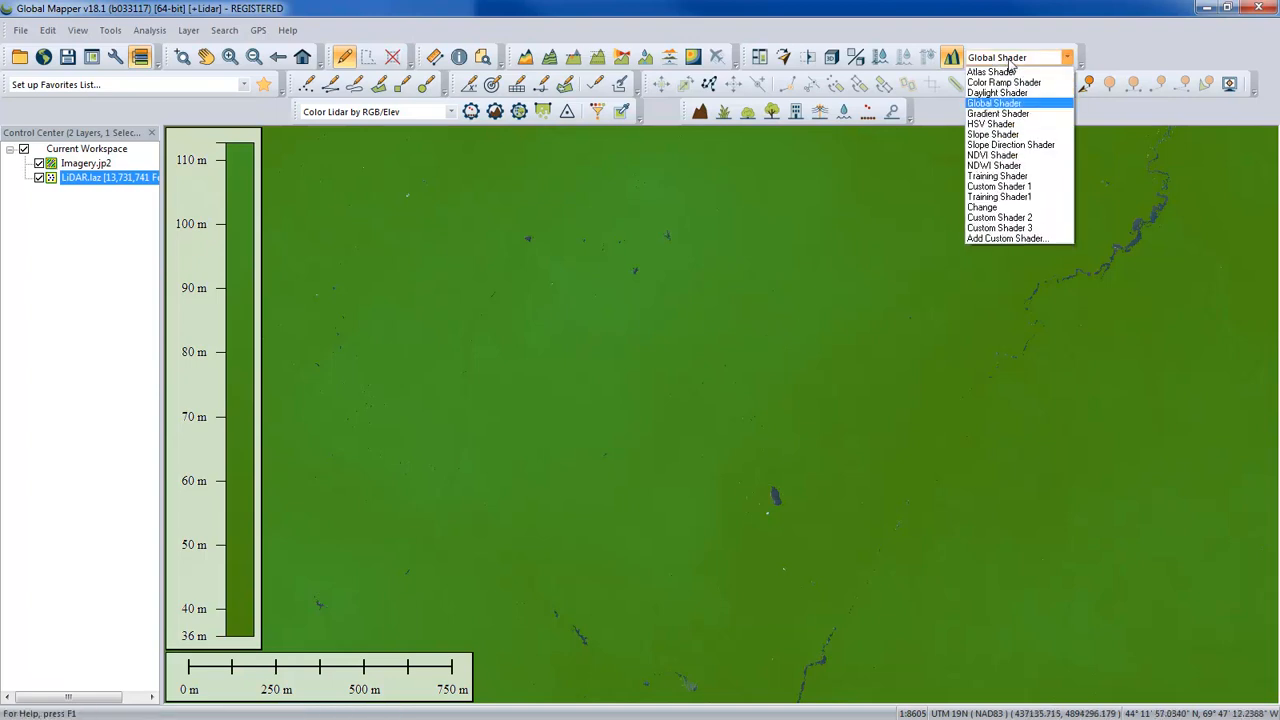
click(991, 72)
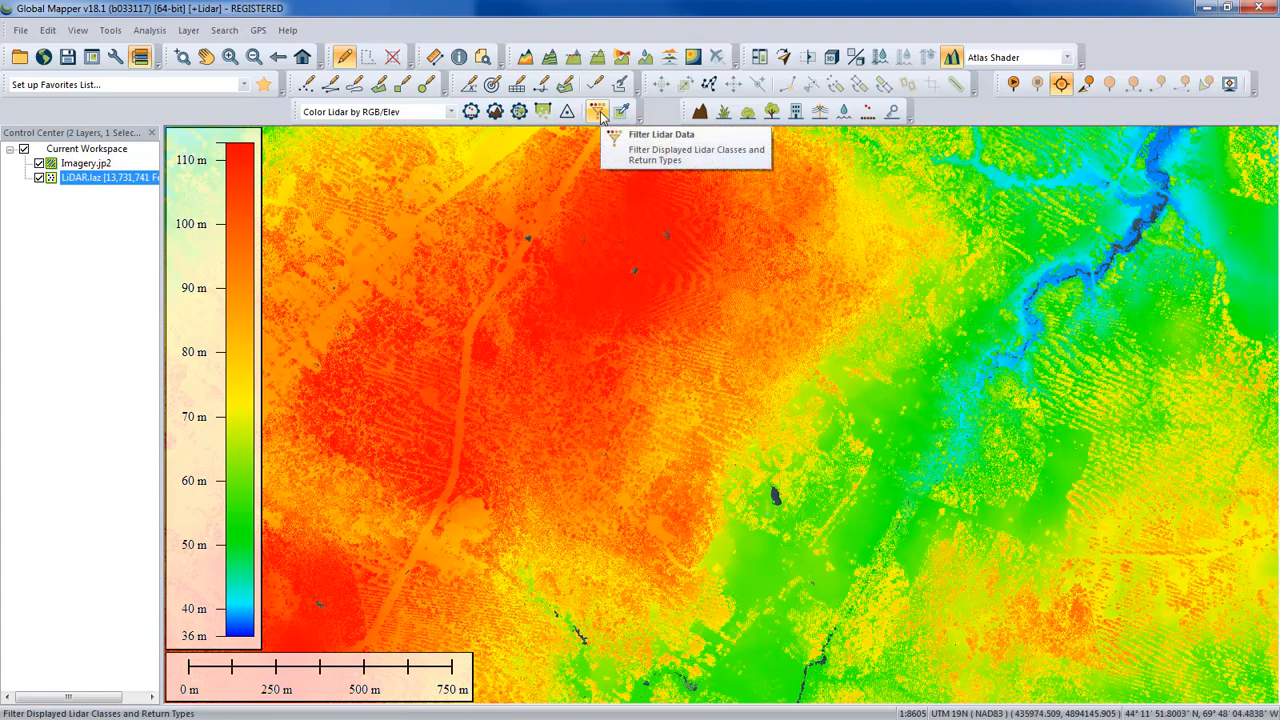
Examine the classifications and return types in the Lidar filter settings, and close them without changing anything
click(598, 113)
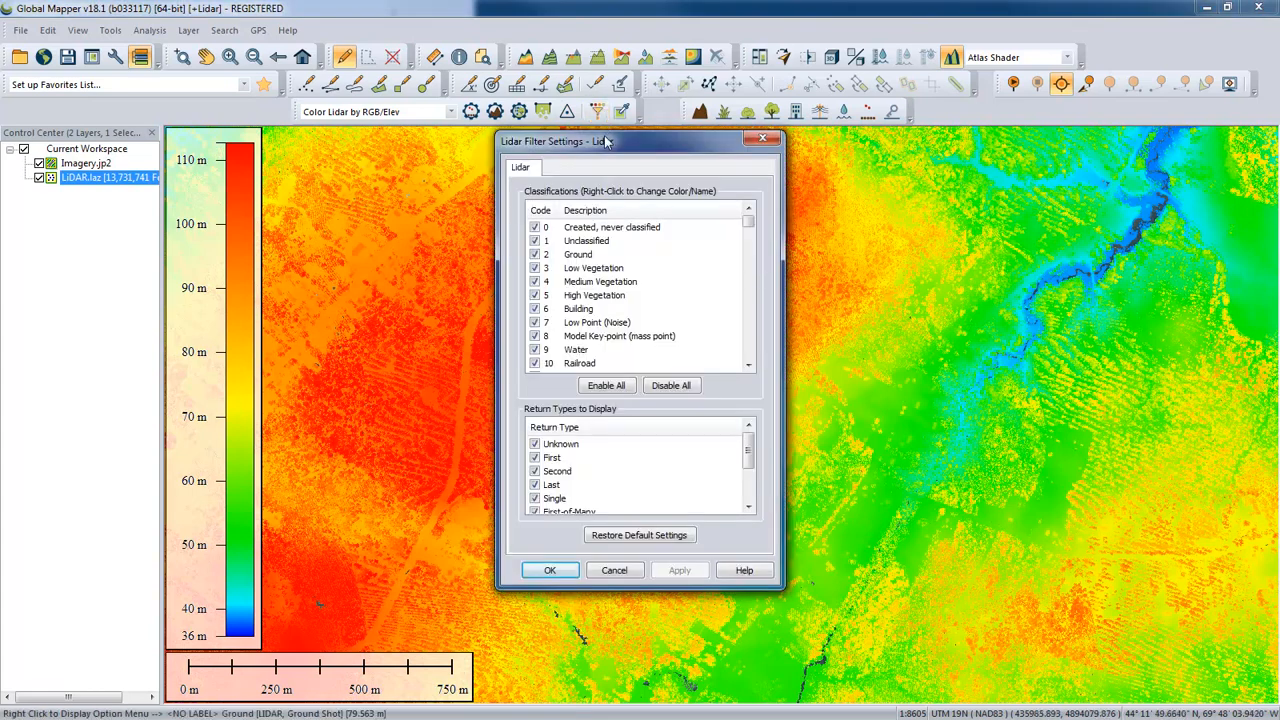
drag(606, 145, 609, 158)
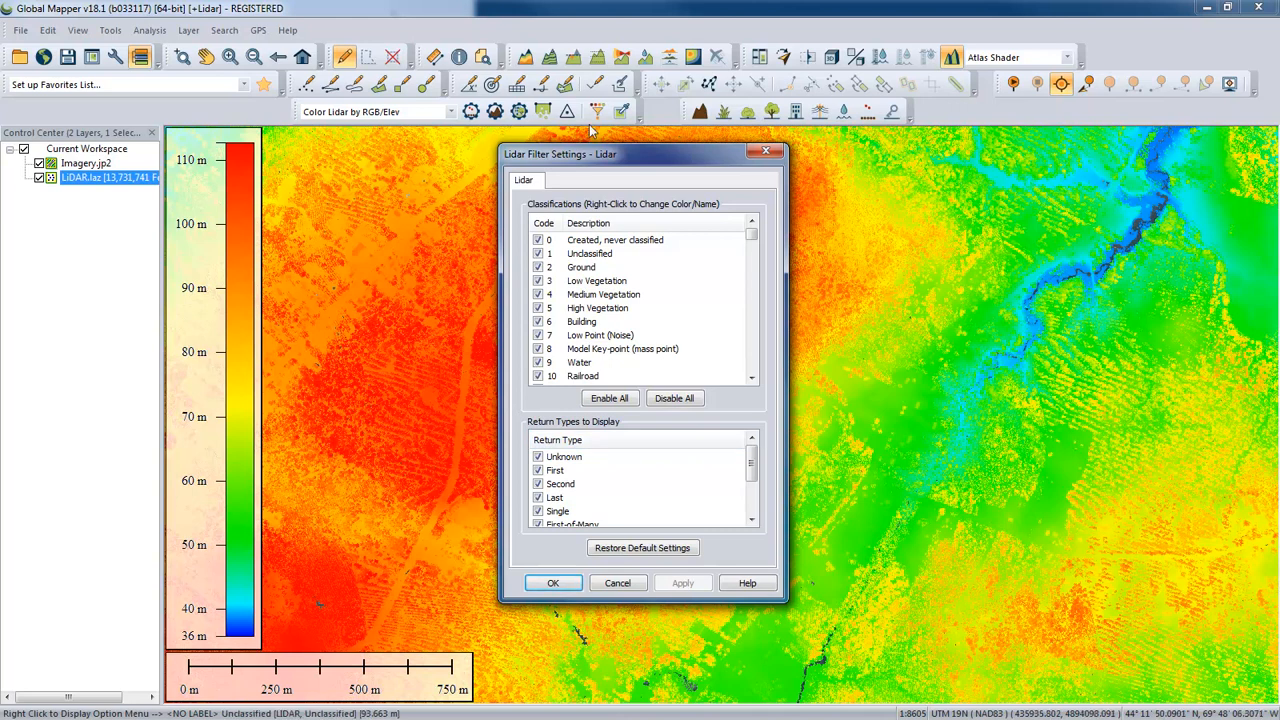
click(615, 584)
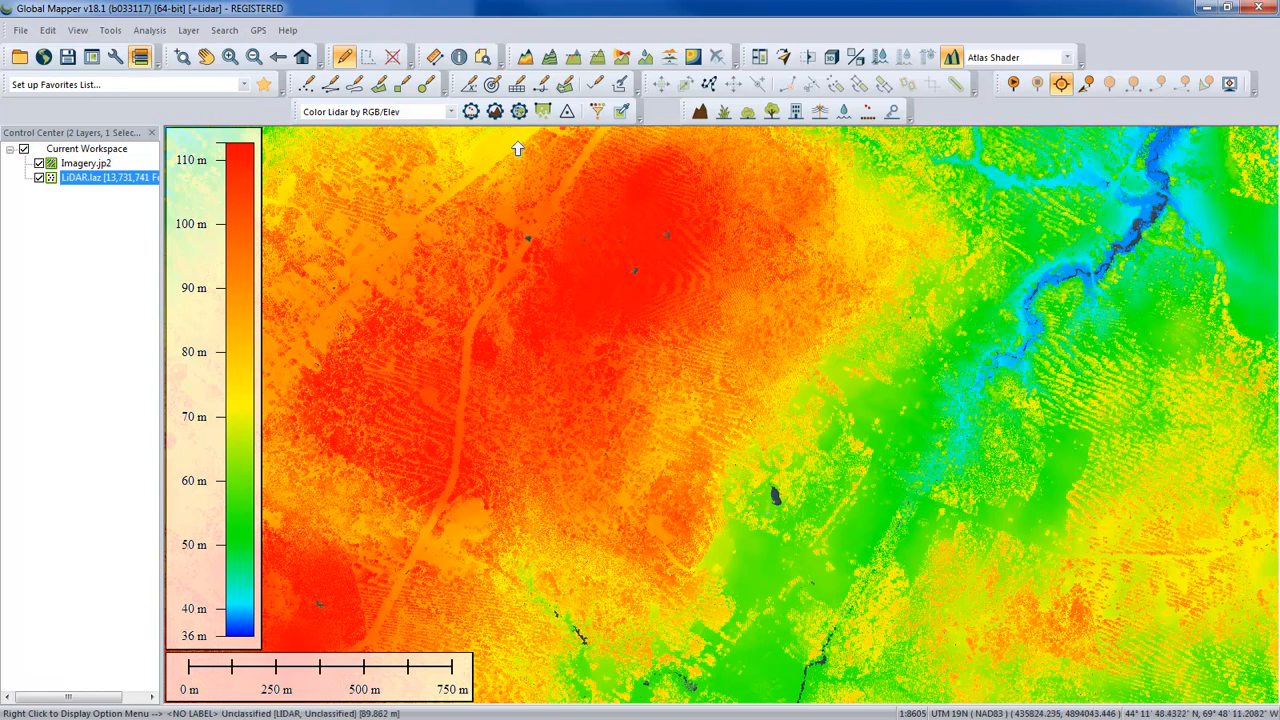
Query a lidar point near the map's center with the Feature Info tool, and examine its attributes in a moved, smaller information window
click(459, 60)
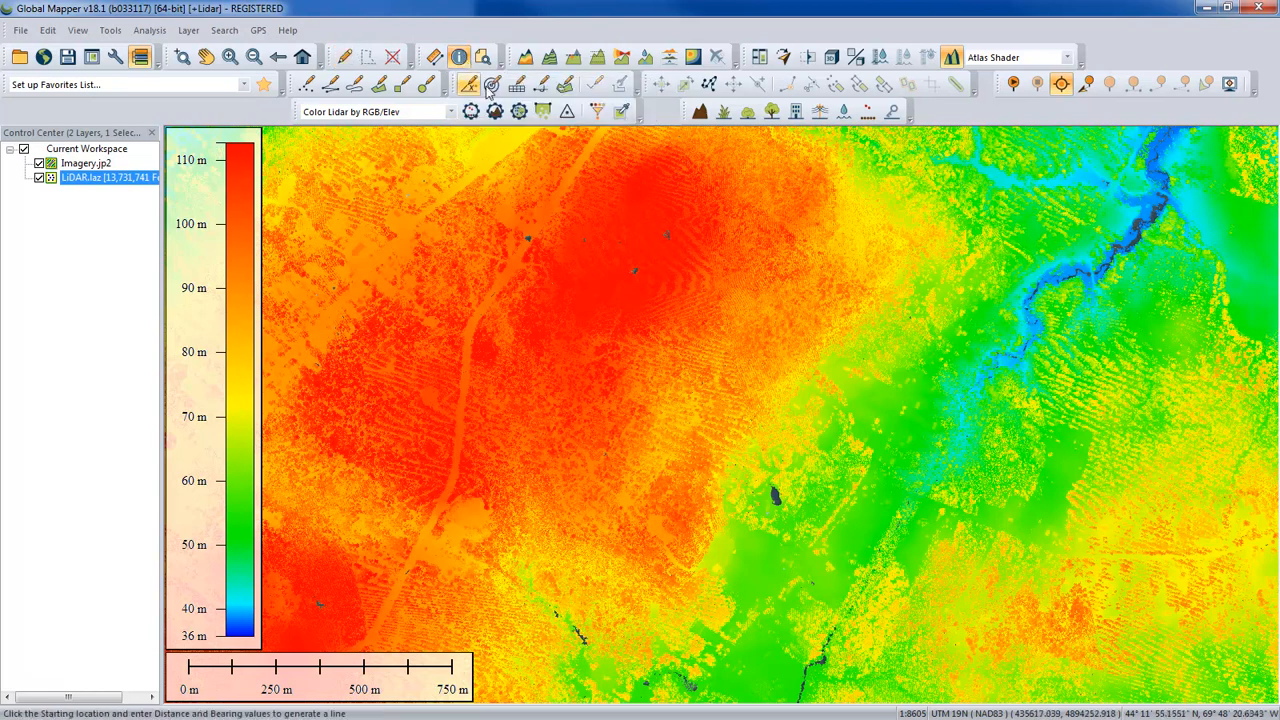
click(752, 361)
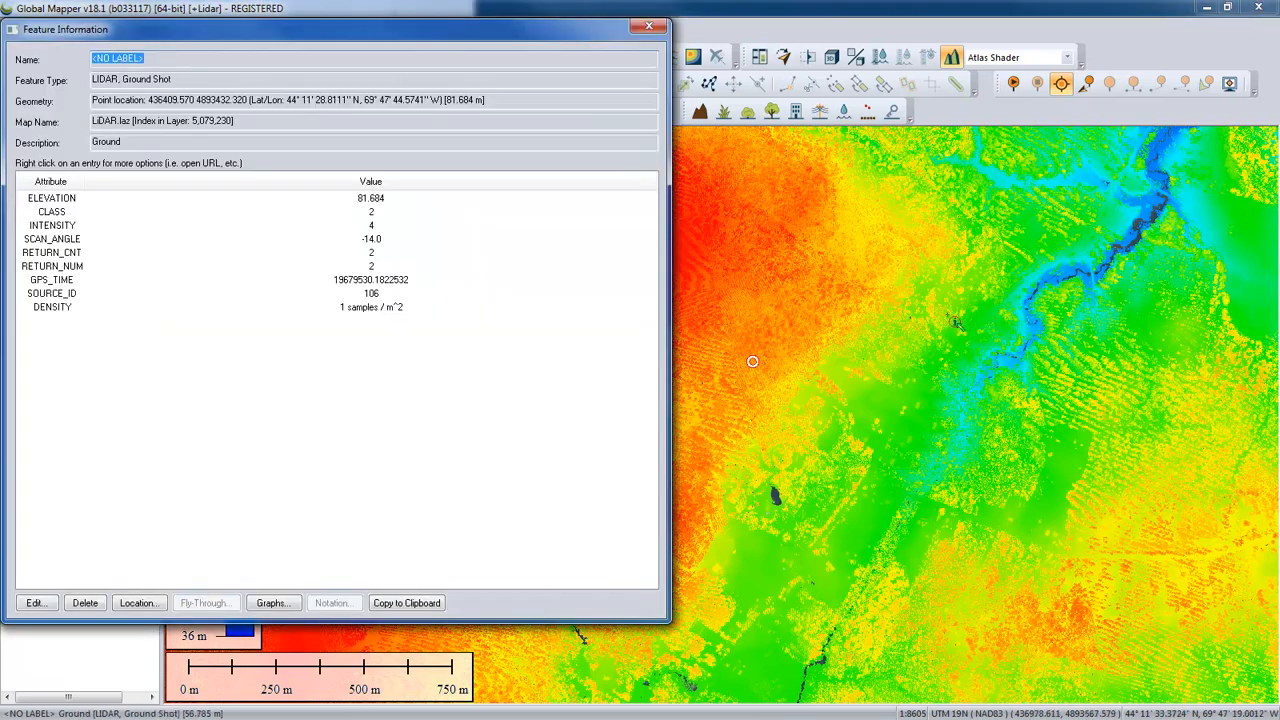
drag(431, 30, 596, 102)
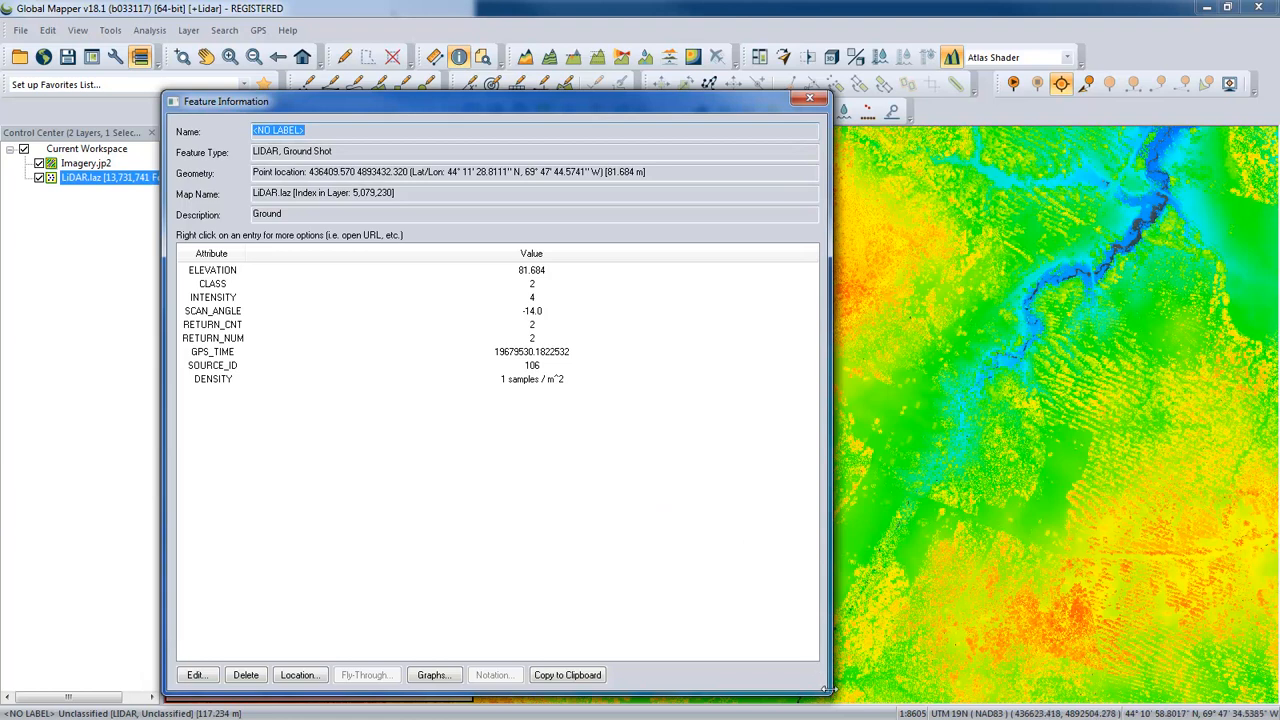
drag(826, 689, 629, 501)
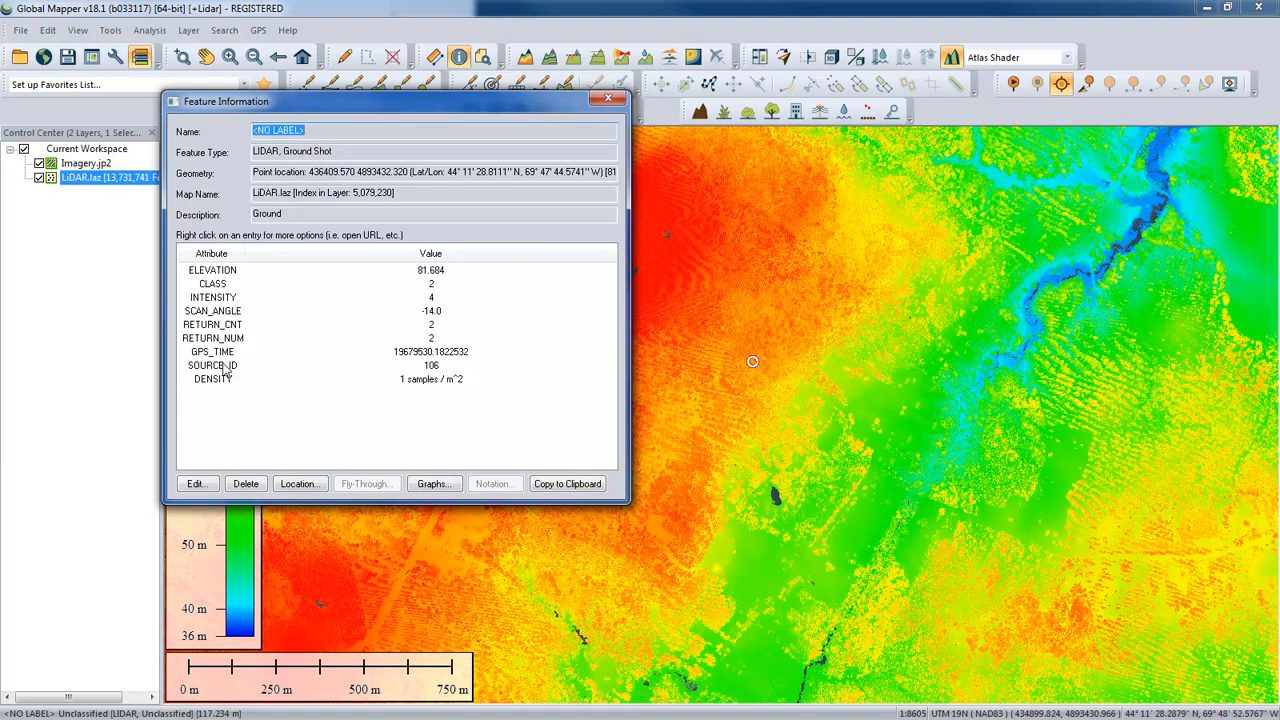
click(609, 101)
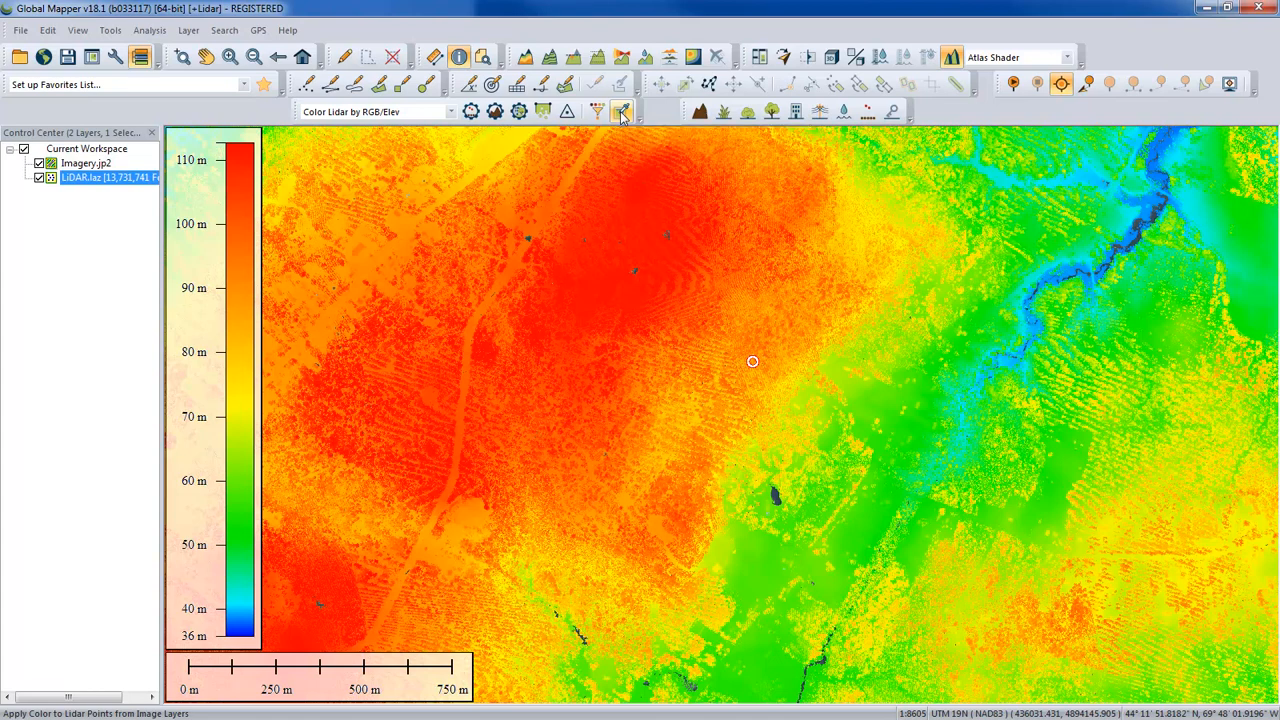
Check the imagery beneath the lidar layer, and apply its RGB colors to the LiDAR.laz point cloud without the NIR band
click(39, 178)
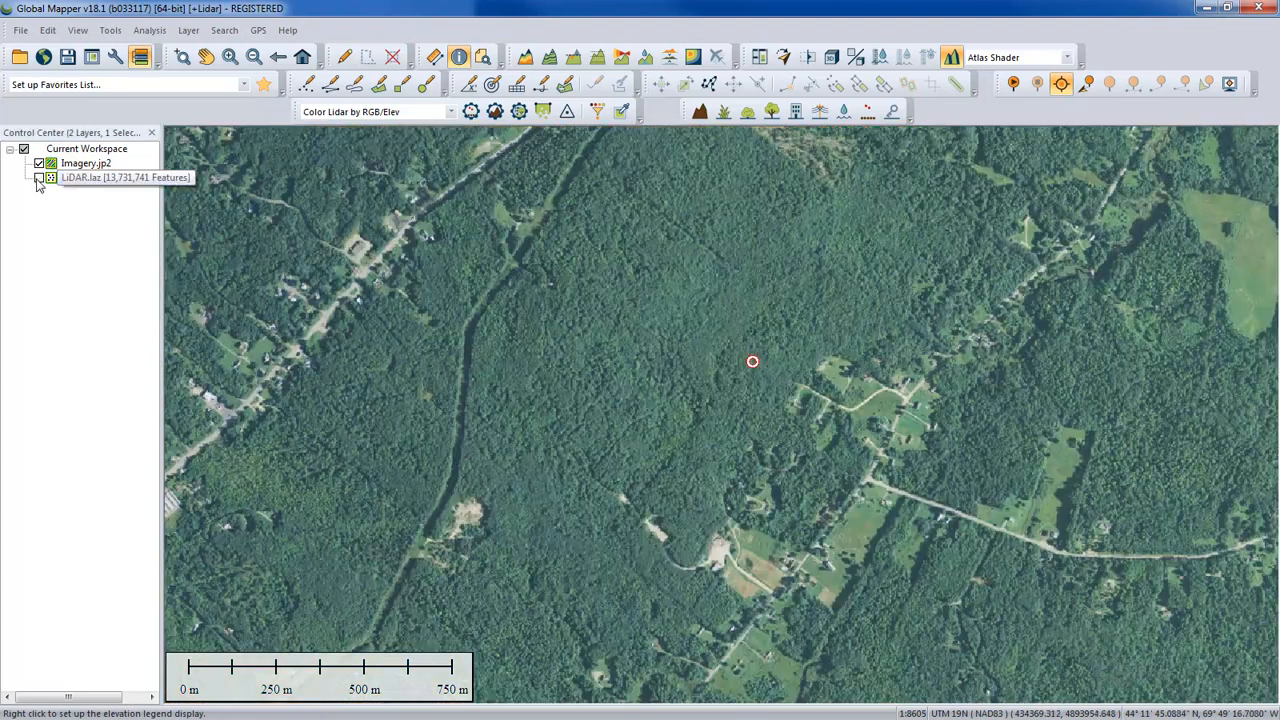
click(38, 179)
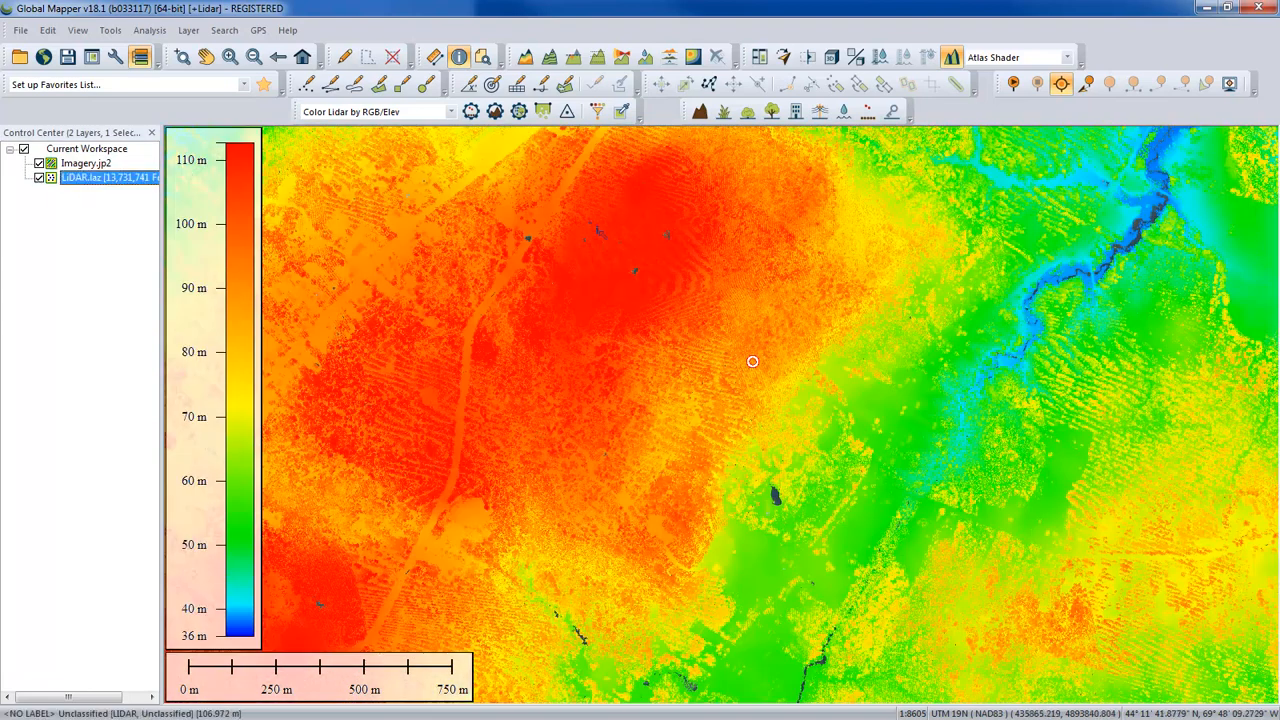
click(621, 112)
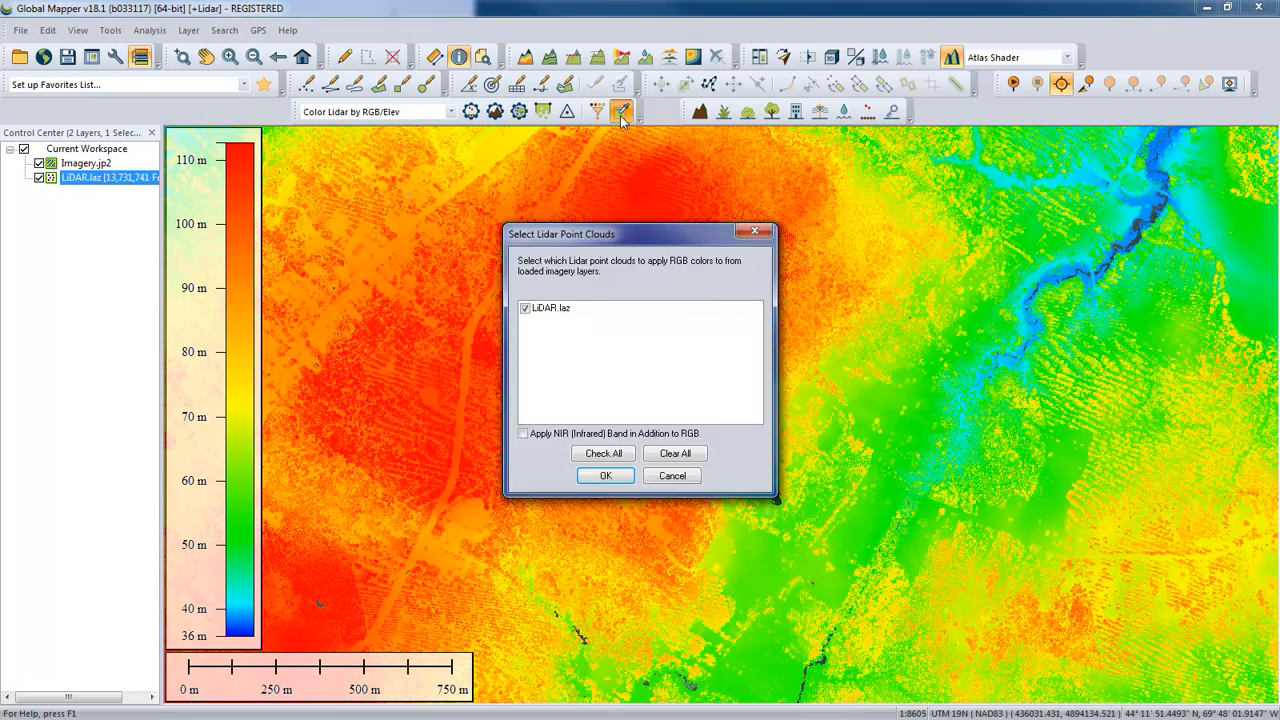
click(607, 476)
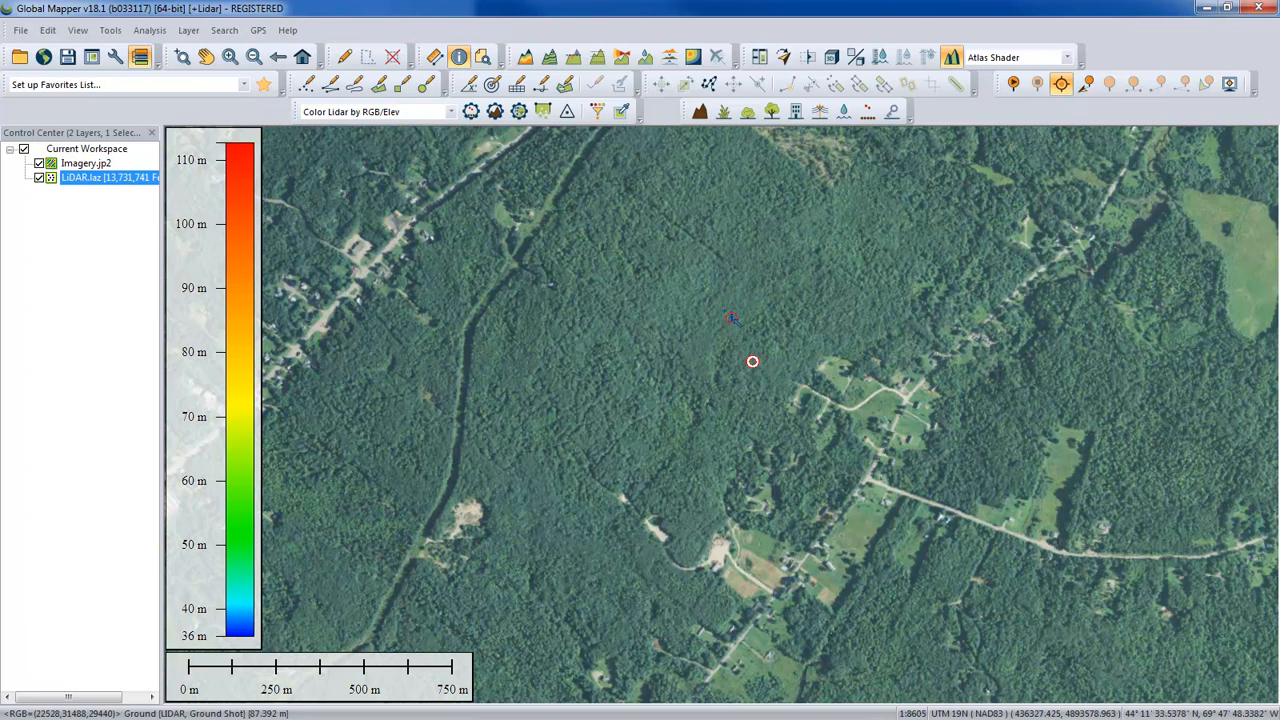
Hide the Imagery.jp2 layer and query a lidar point in the forested area to inspect its RGB attributes
click(38, 163)
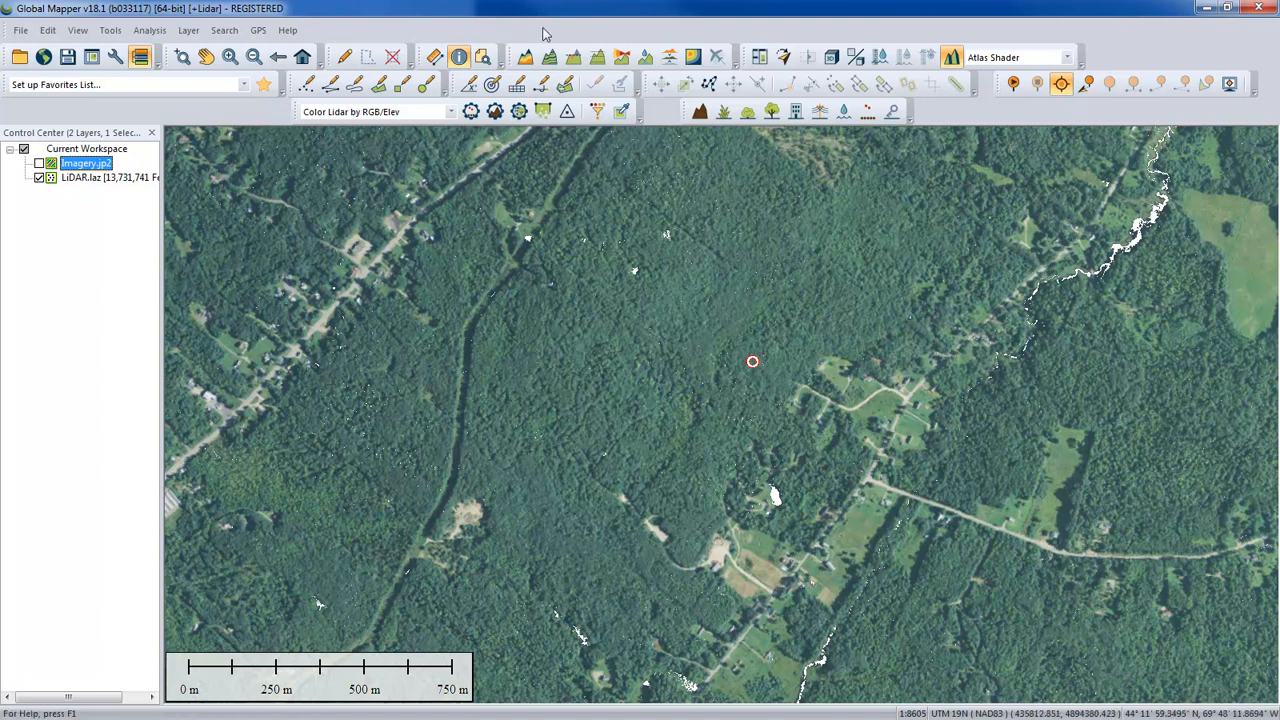
click(453, 257)
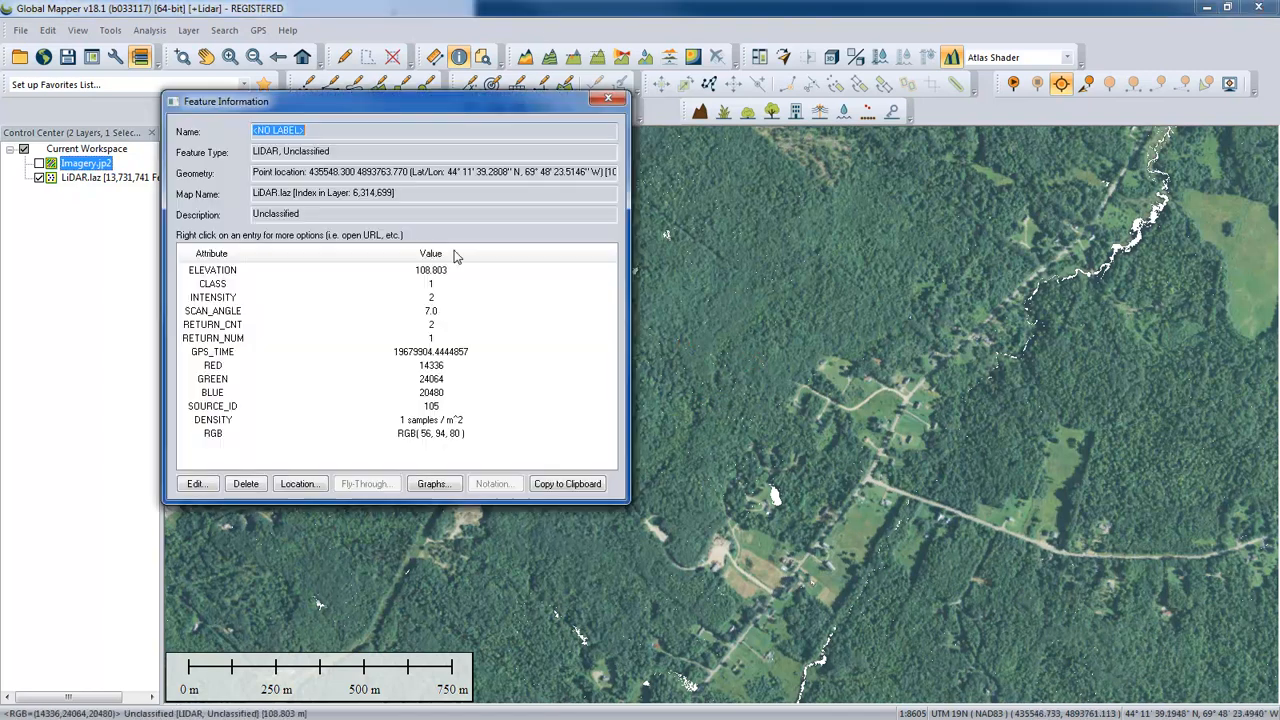
Close the feature information, activate the Digitizer tool, and examine the individual colored lidar points near the map's center up close
click(608, 99)
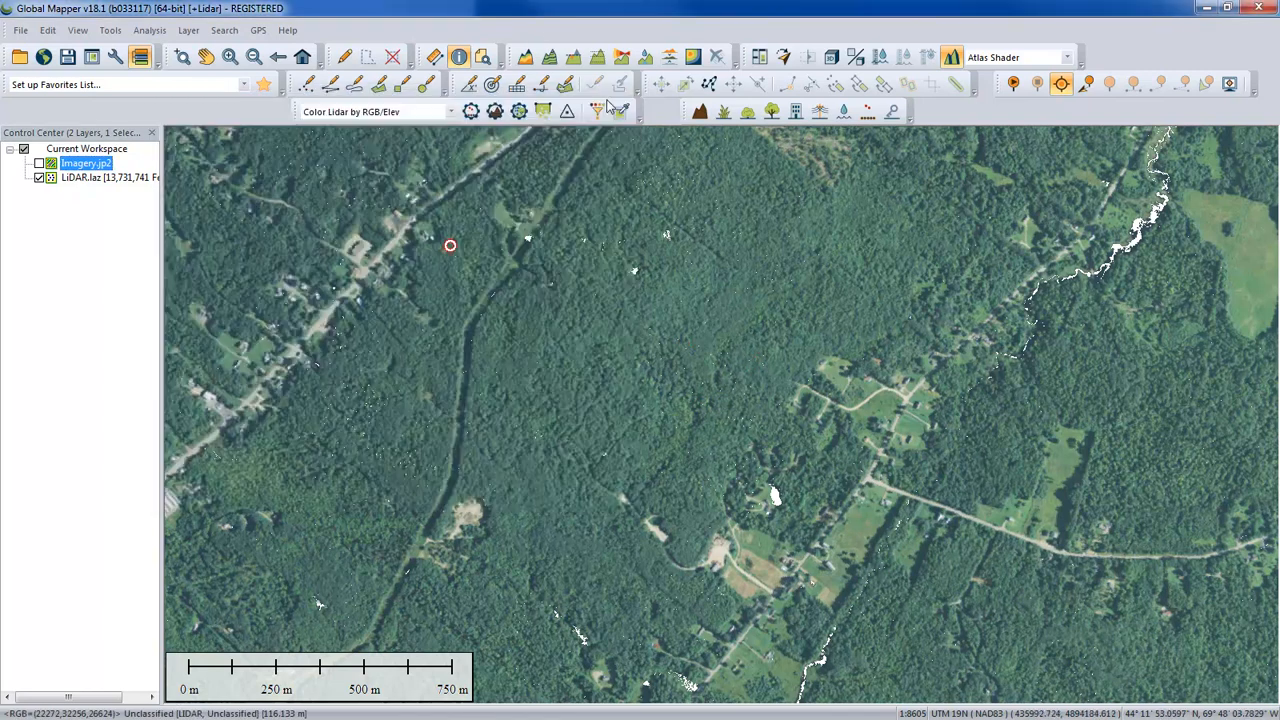
click(343, 57)
scroll(651, 343, up, 3)
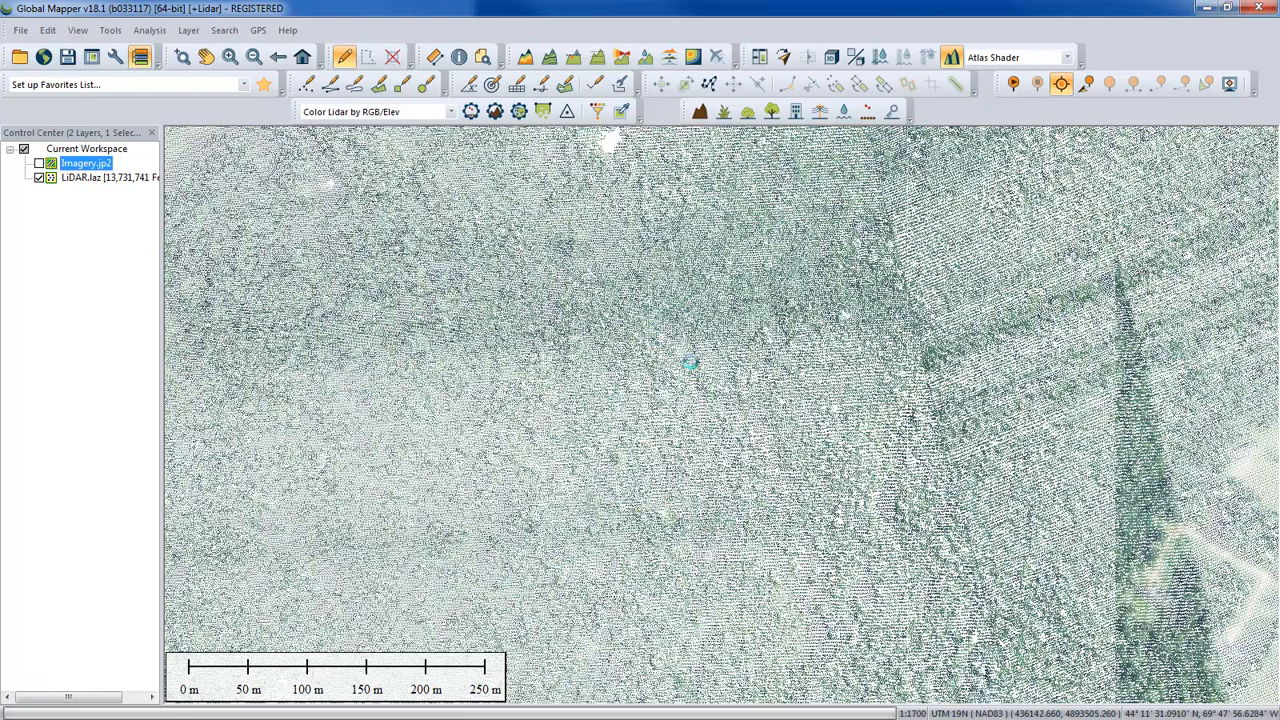
scroll(690, 363, up, 4)
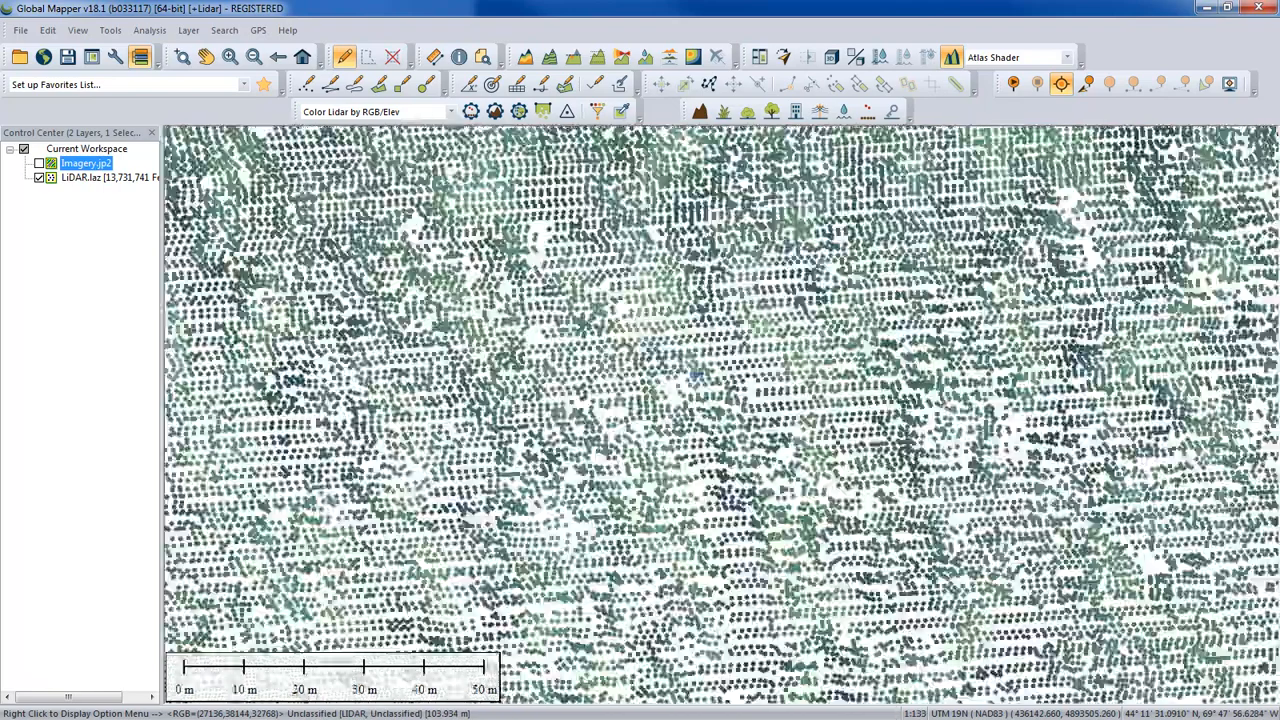
scroll(696, 374, up, 1)
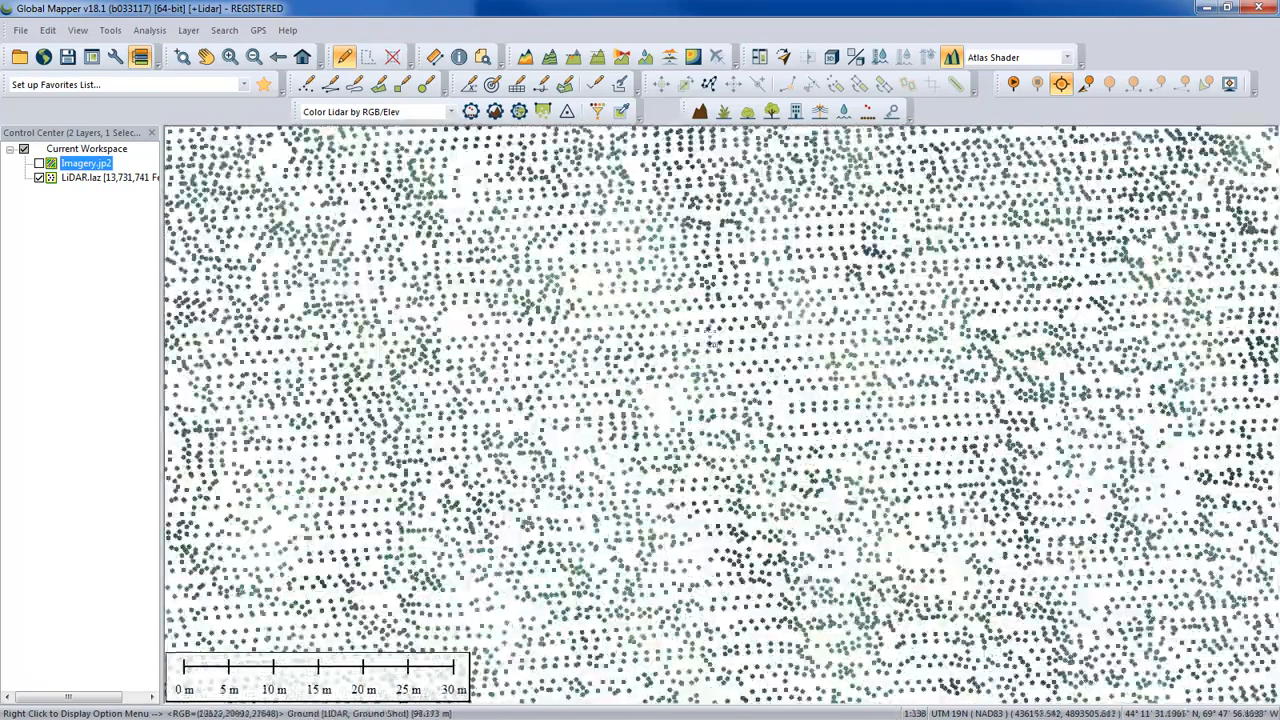
scroll(707, 328, up, 1)
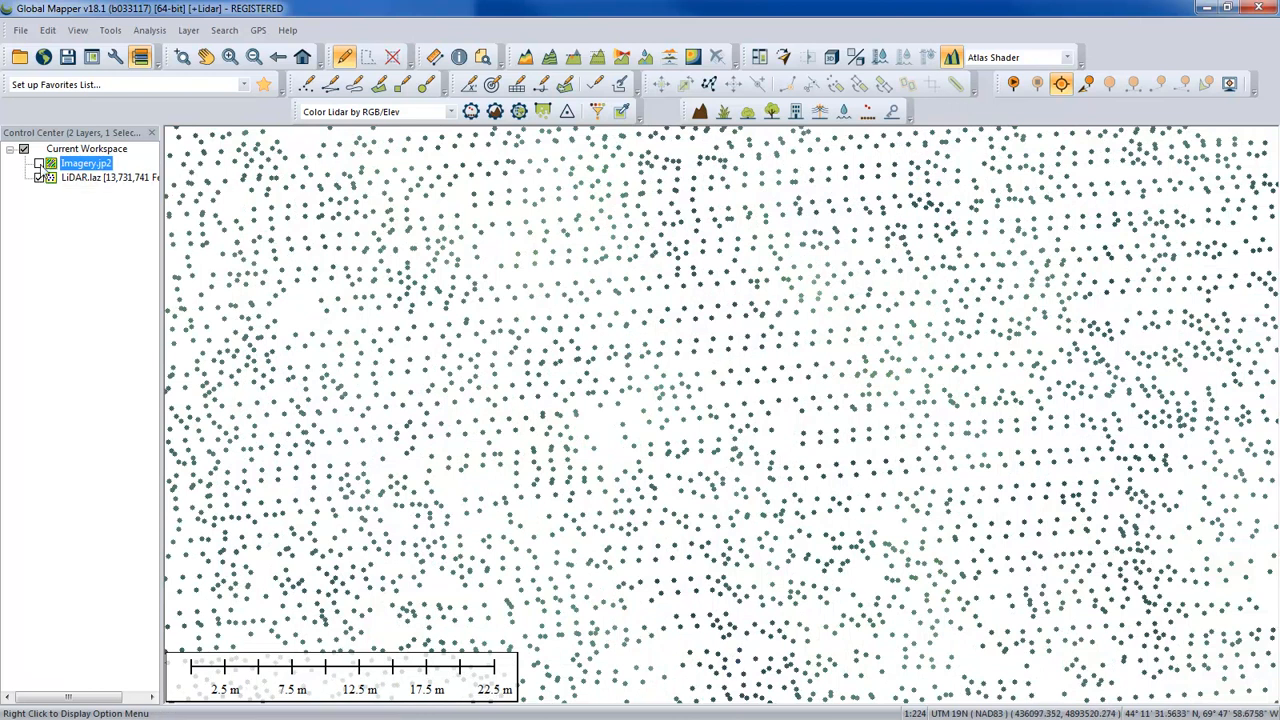
Toggle the Imagery.jp2 layer to compare it with the colored lidar points, leave it hidden, and view the wider point cloud
click(38, 164)
click(38, 164)
click(38, 164)
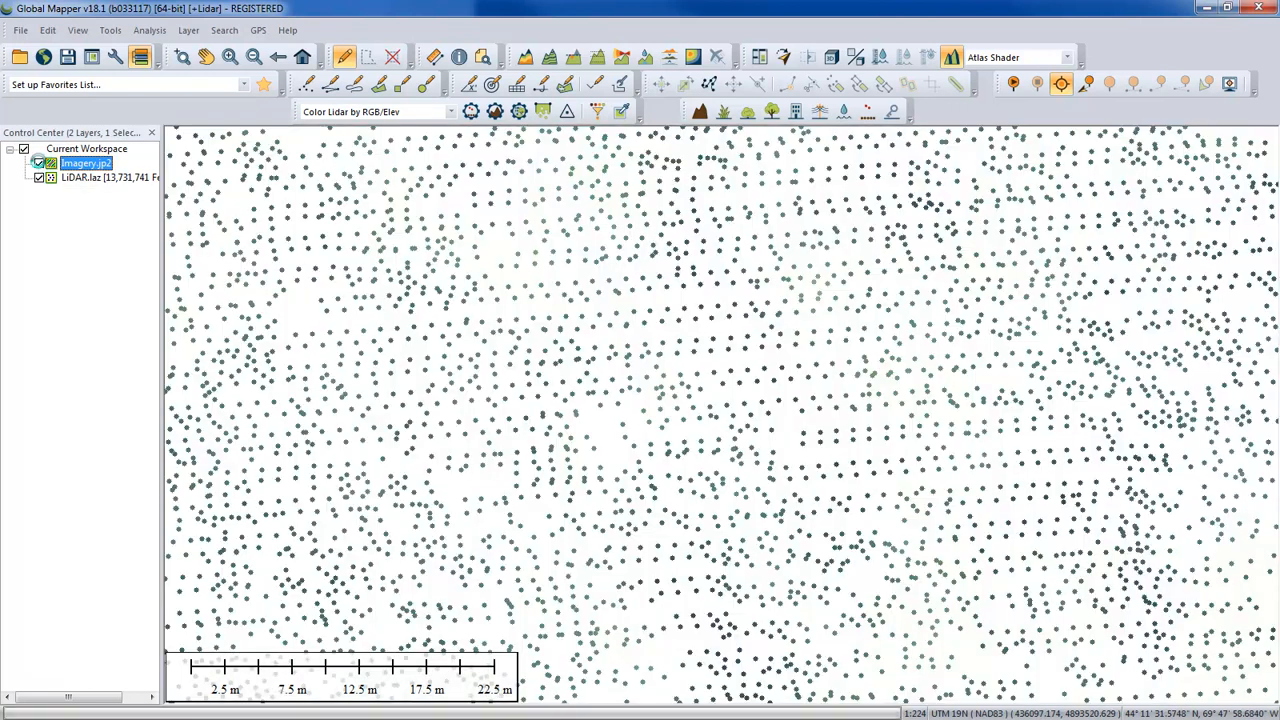
click(38, 164)
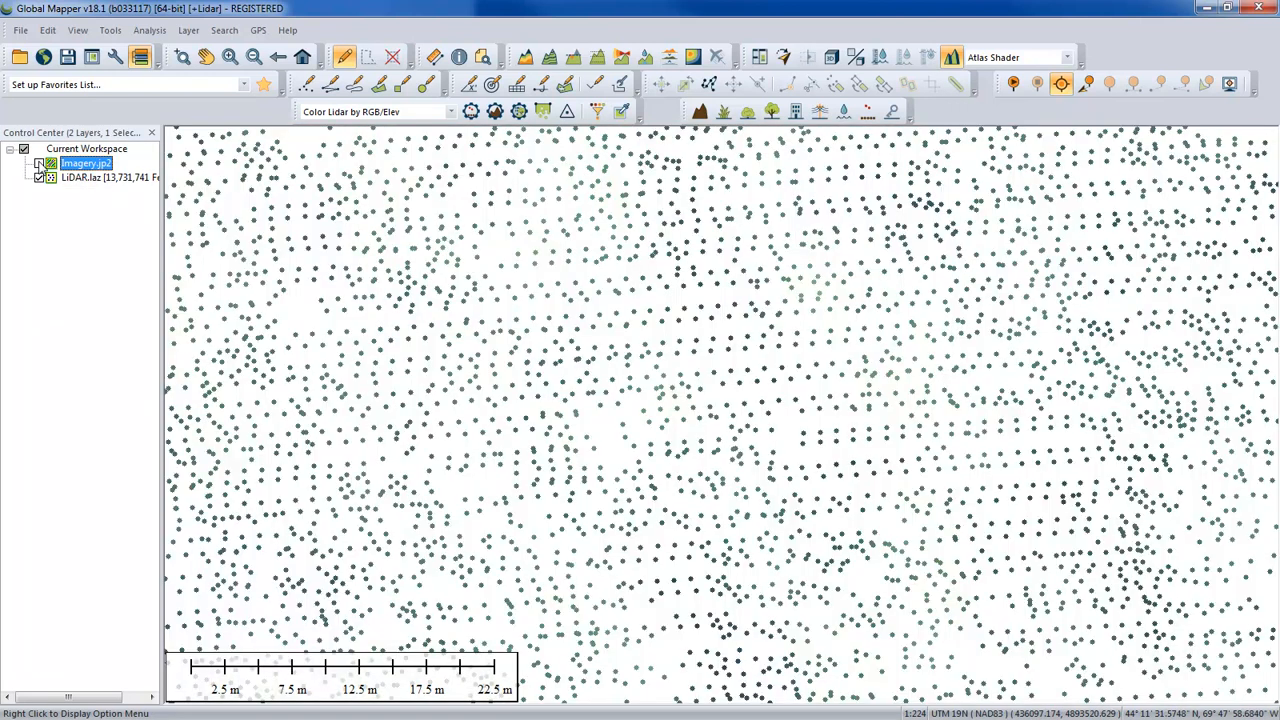
click(38, 164)
click(38, 164)
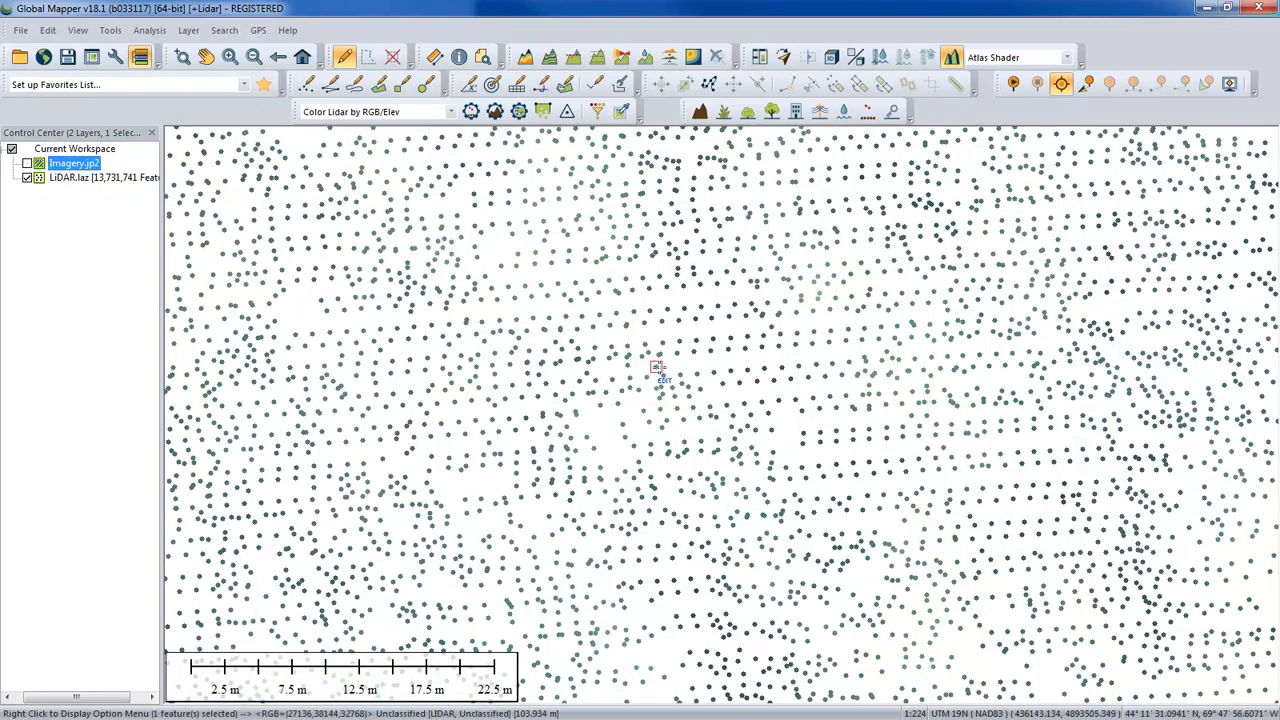
scroll(660, 370, down, 6)
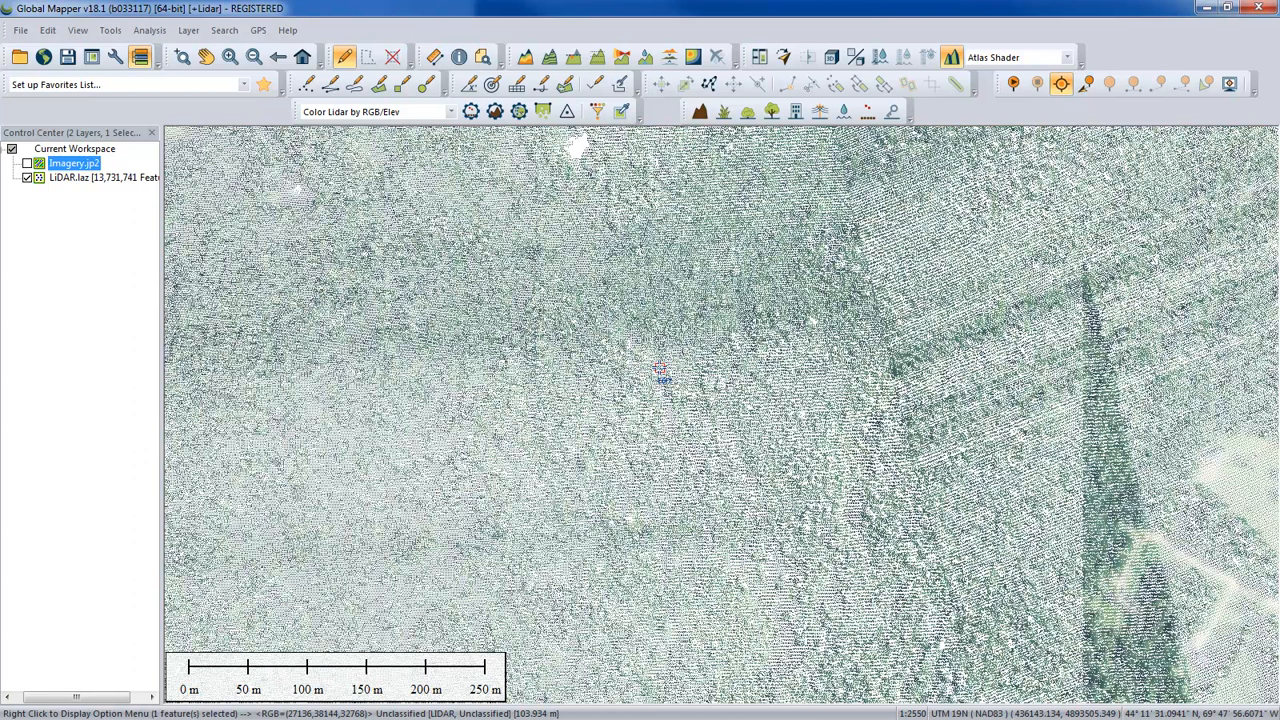
scroll(660, 370, down, 4)
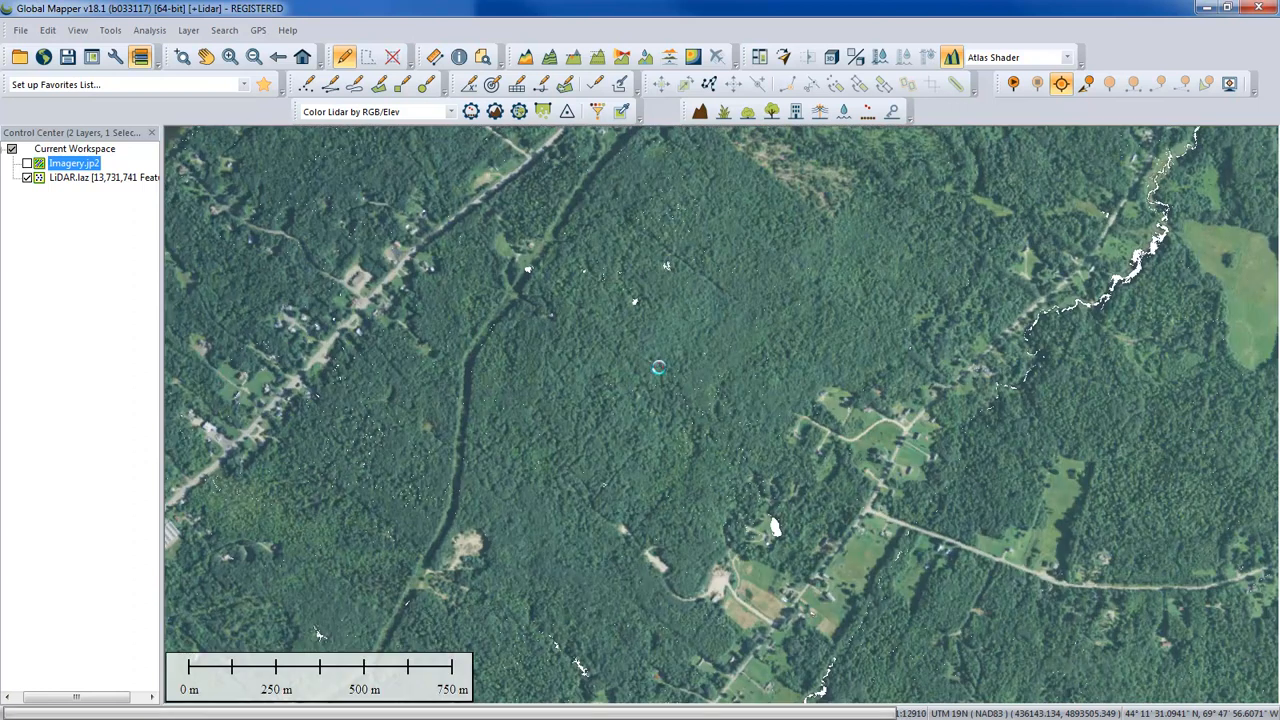
scroll(658, 368, down, 1)
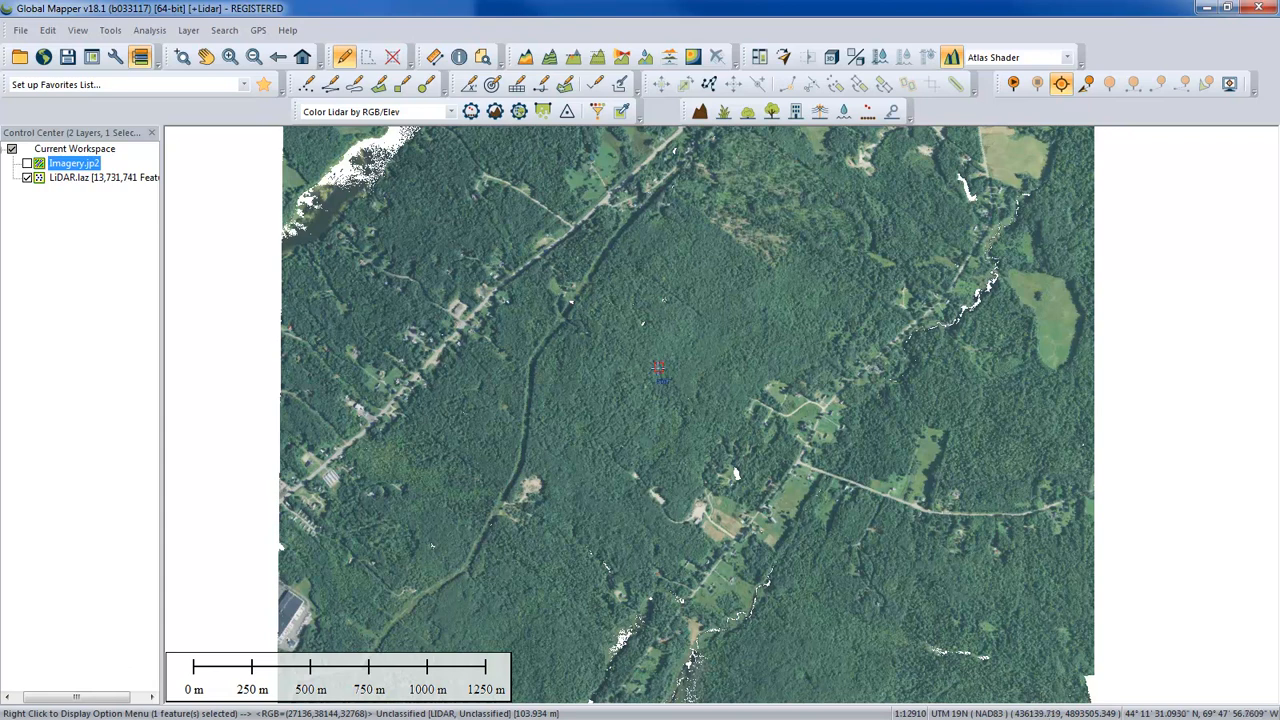
click(448, 116)
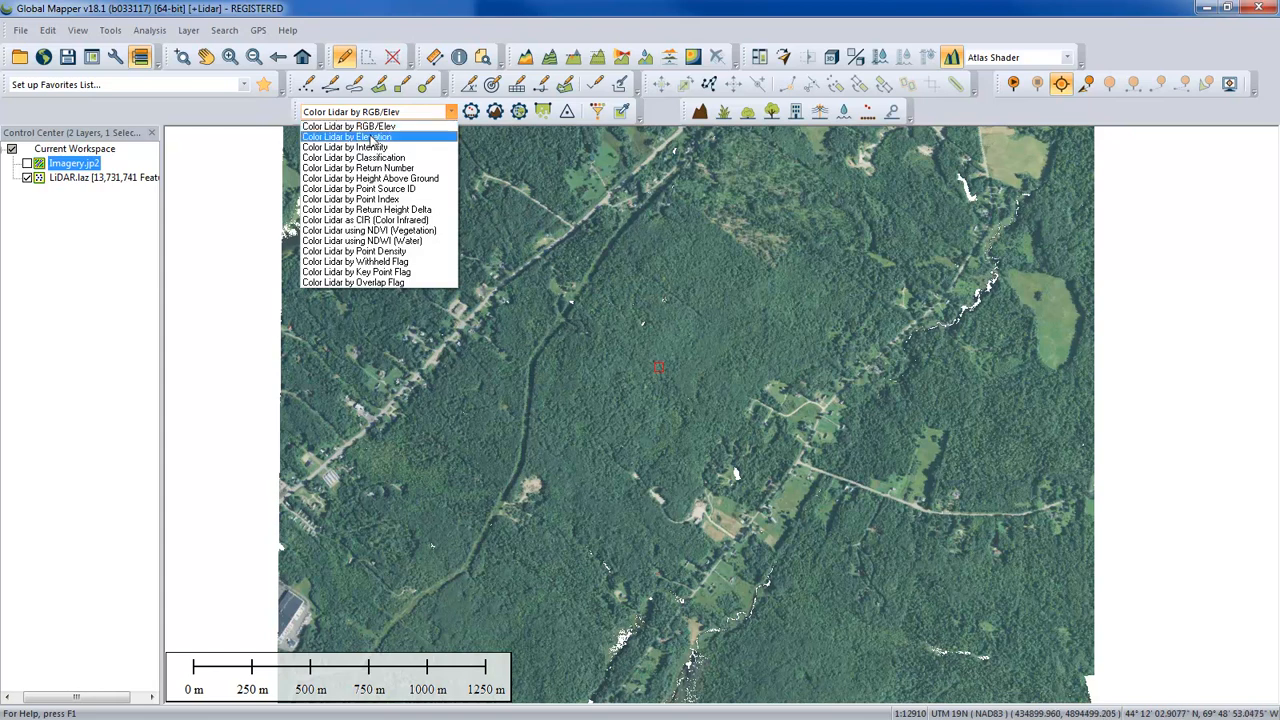
click(372, 137)
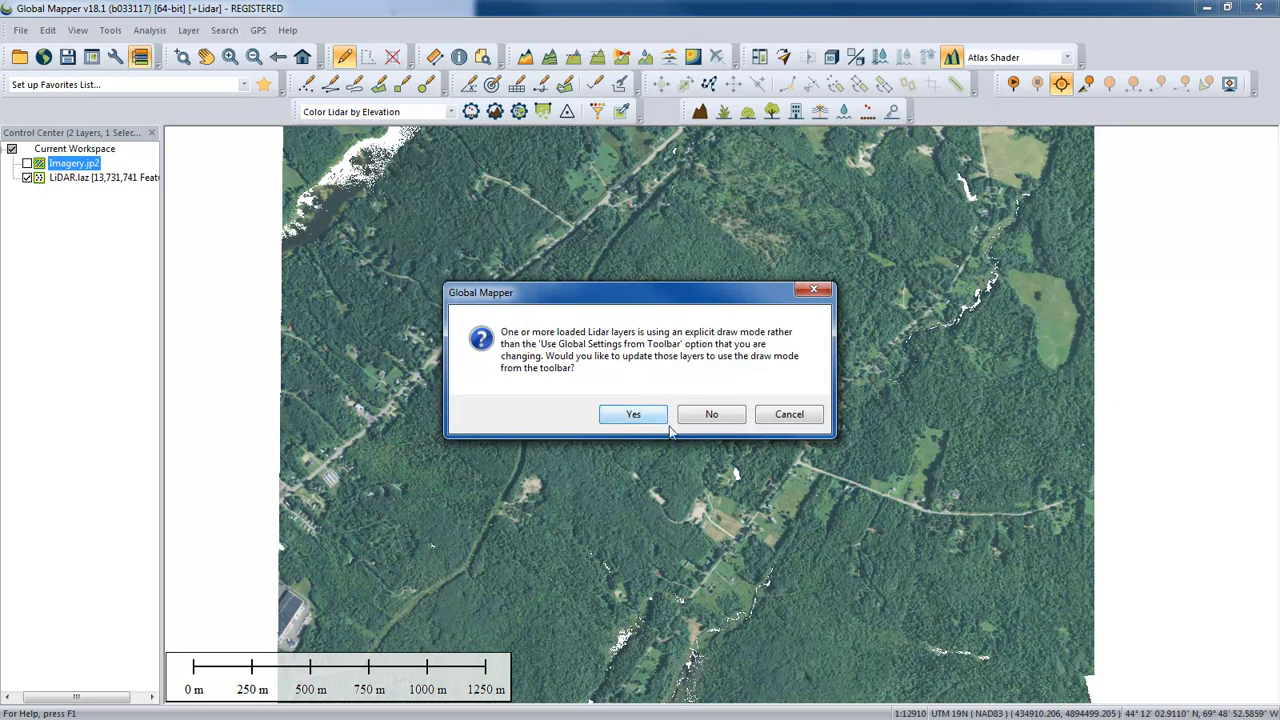
click(788, 414)
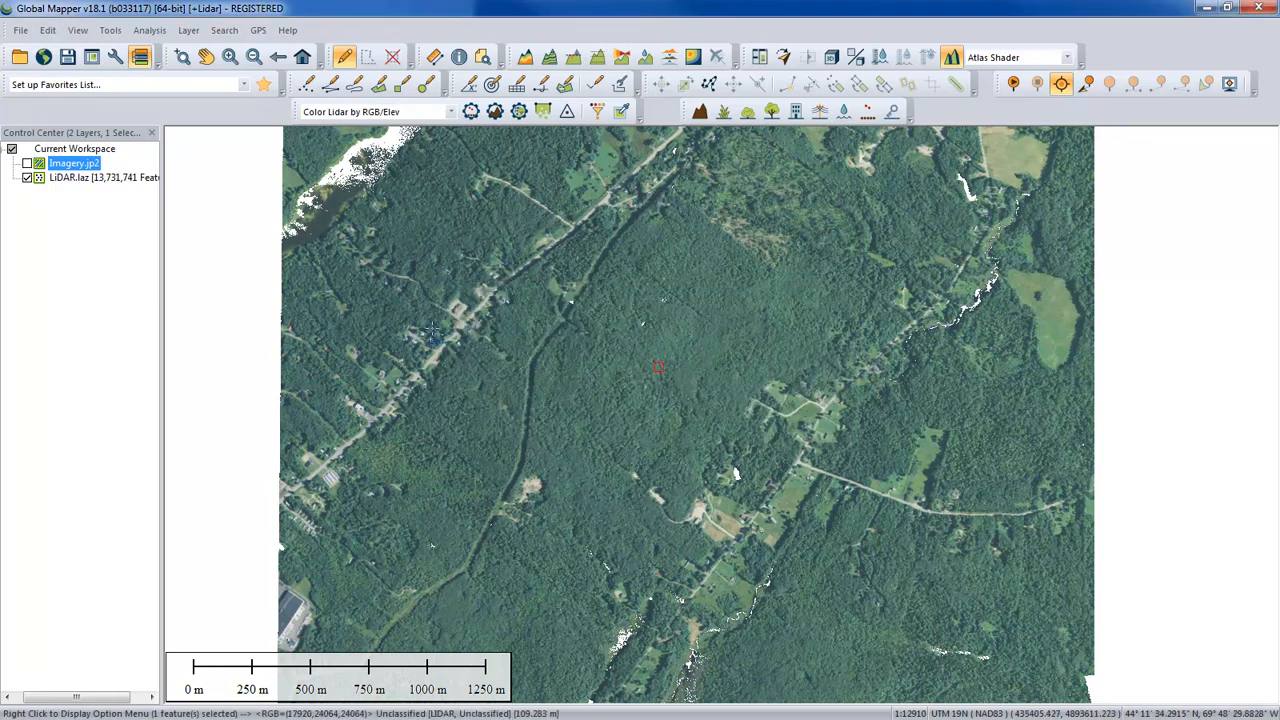
Set the LiDAR.laz layer's draw mode to Use Global Setting from Toolbar, and color the lidar by elevation
click(93, 181)
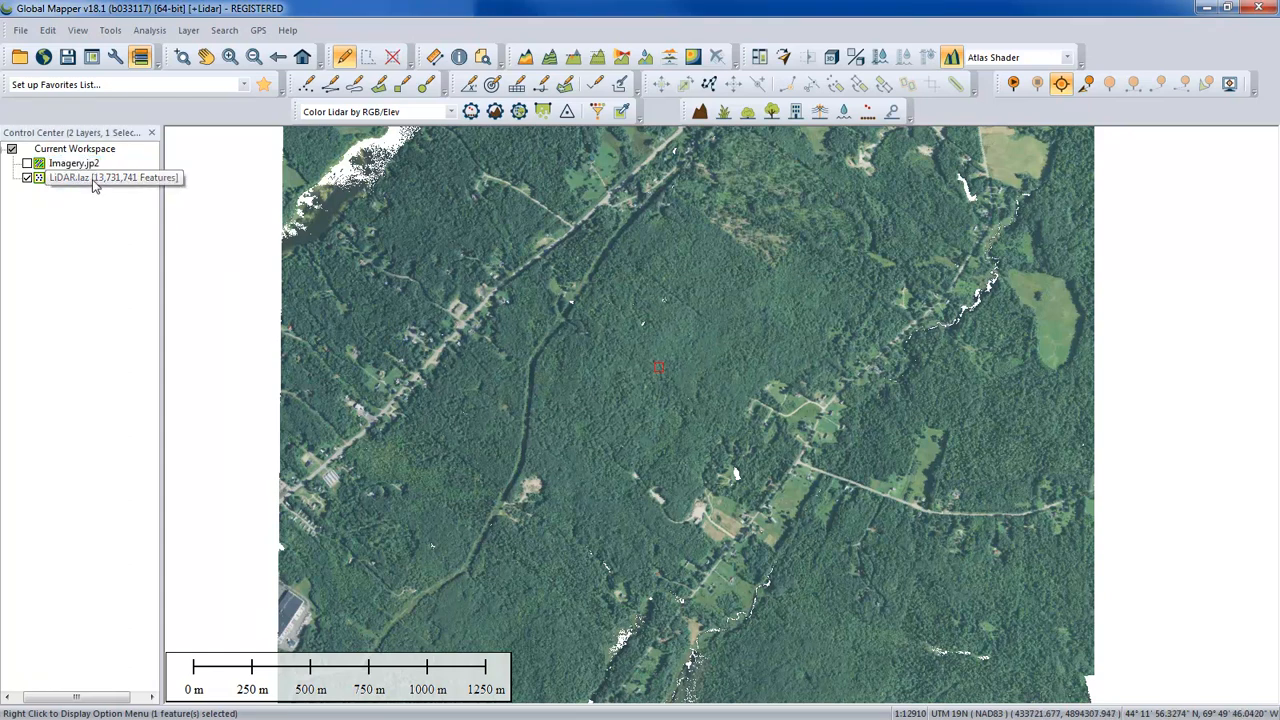
click(93, 185)
double_click(81, 182)
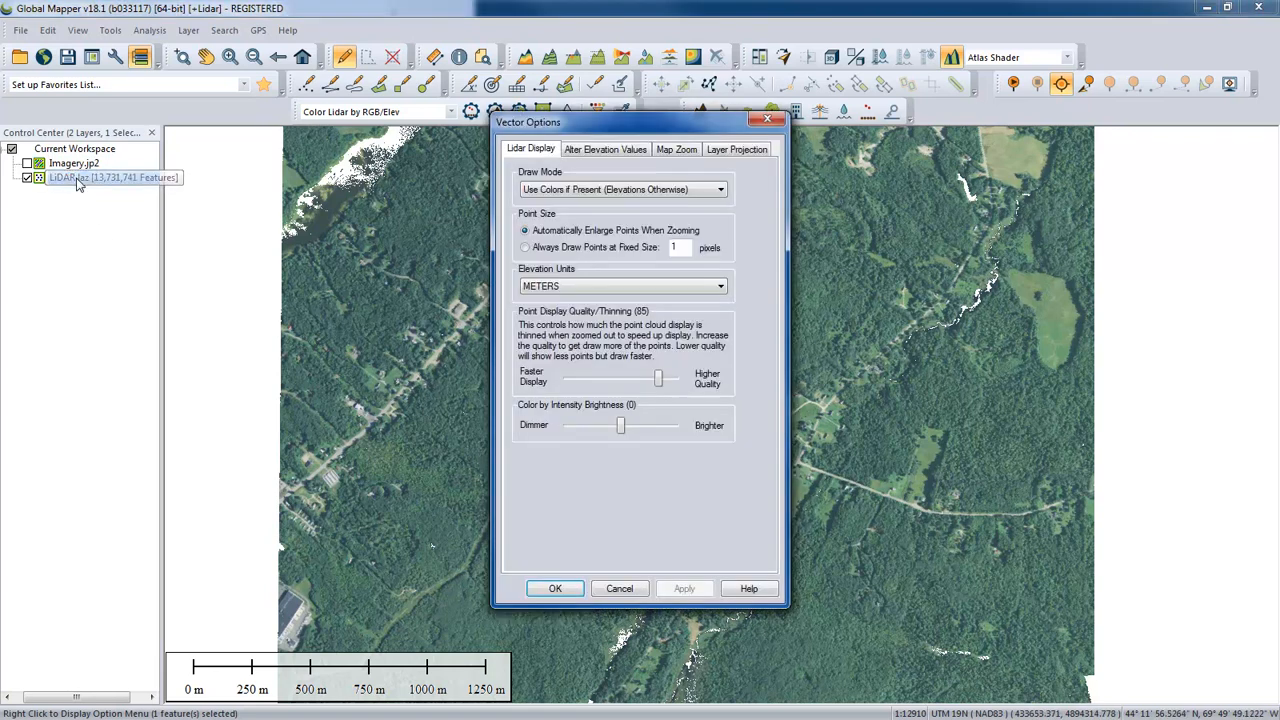
click(558, 190)
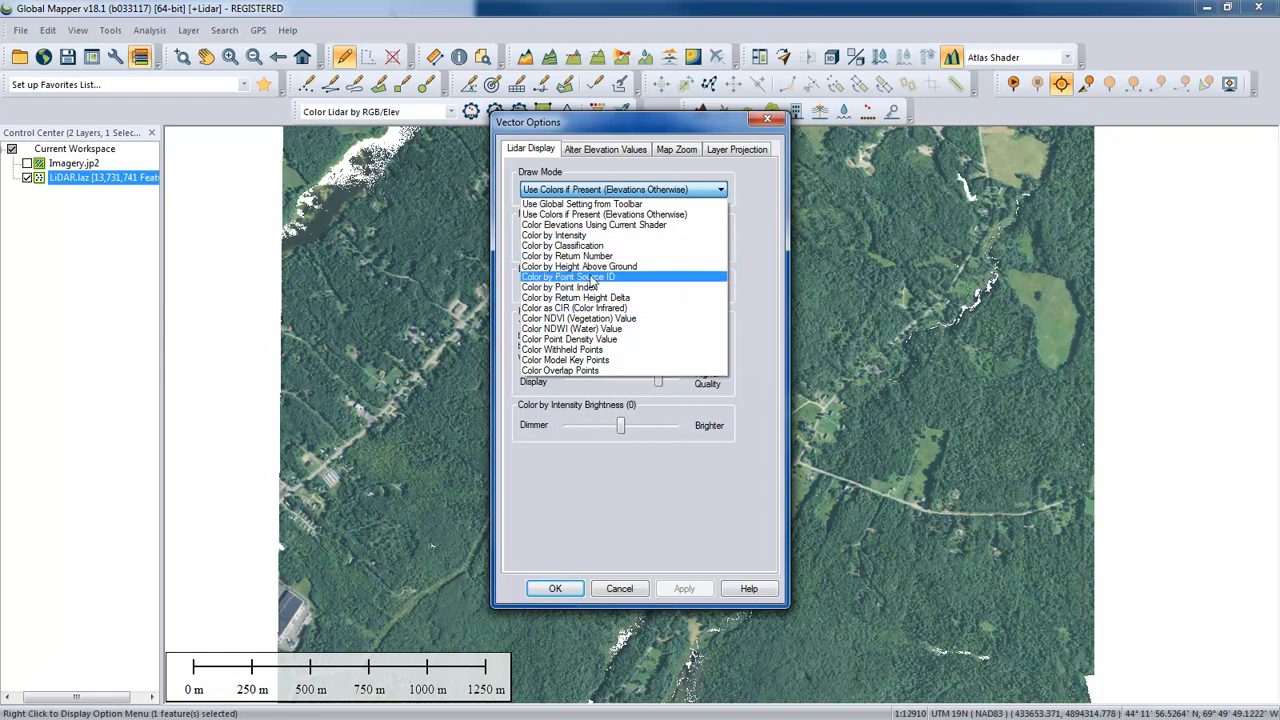
click(583, 205)
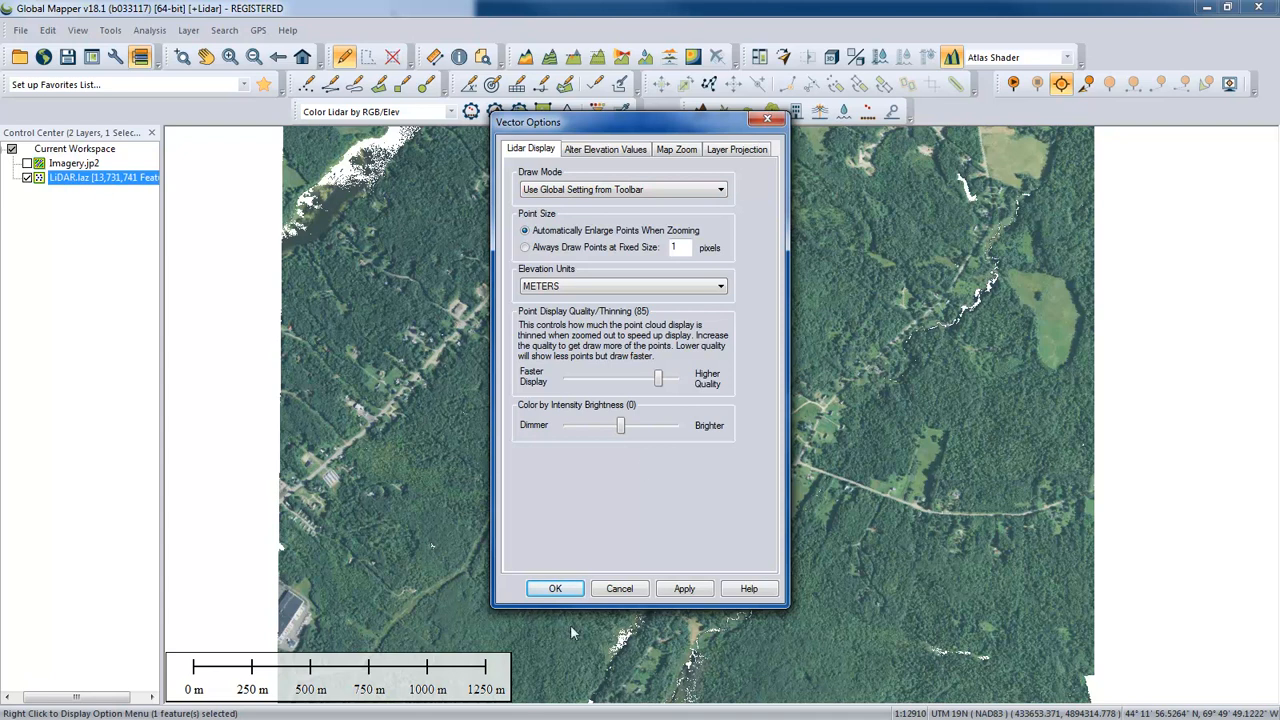
click(556, 588)
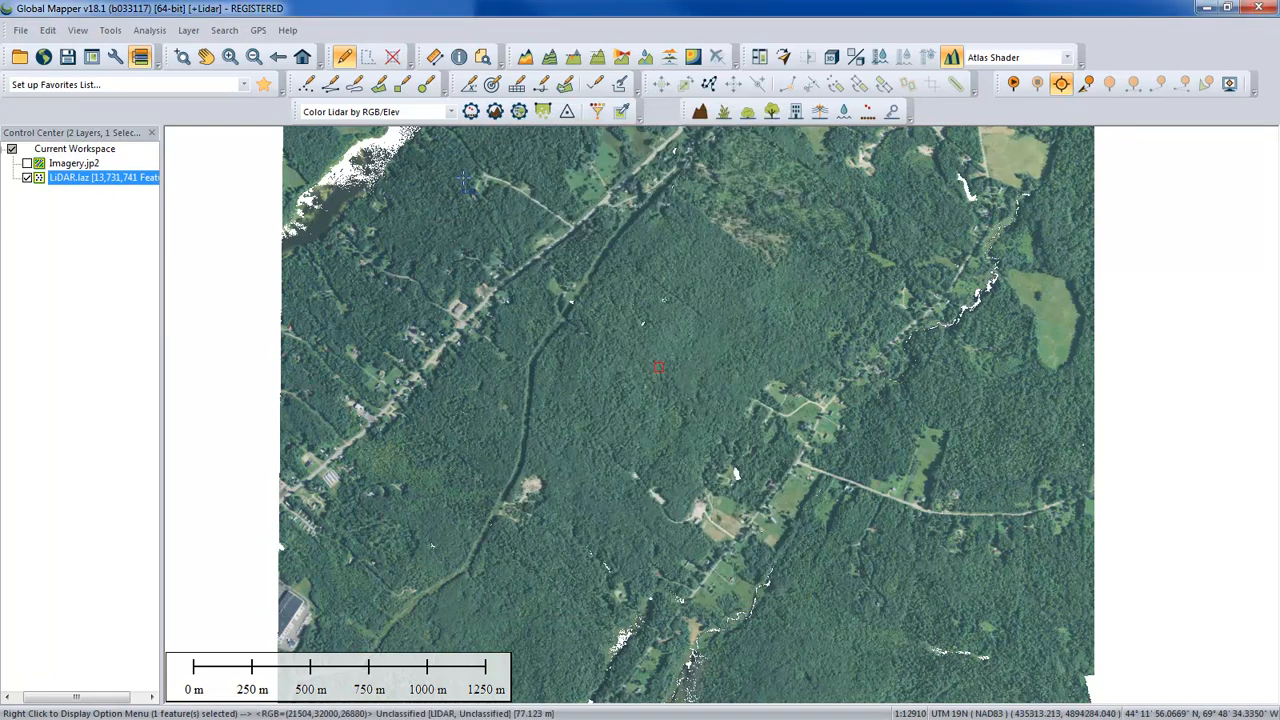
click(451, 113)
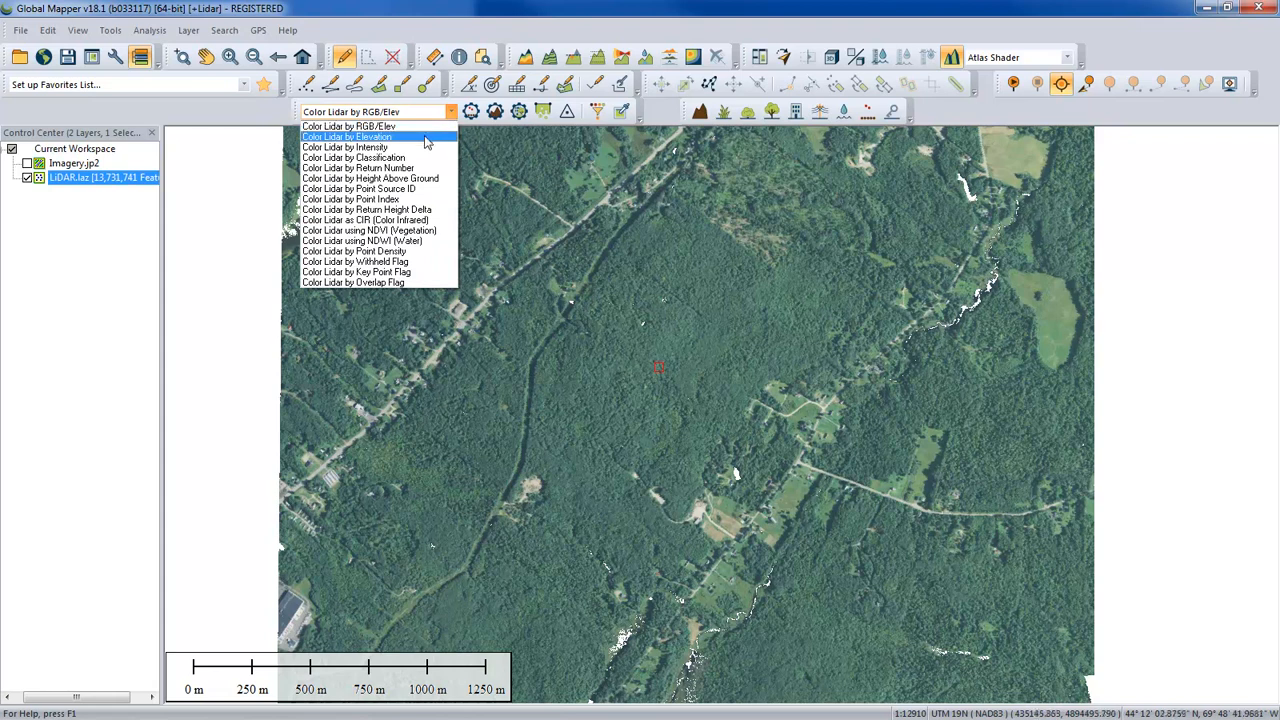
click(389, 138)
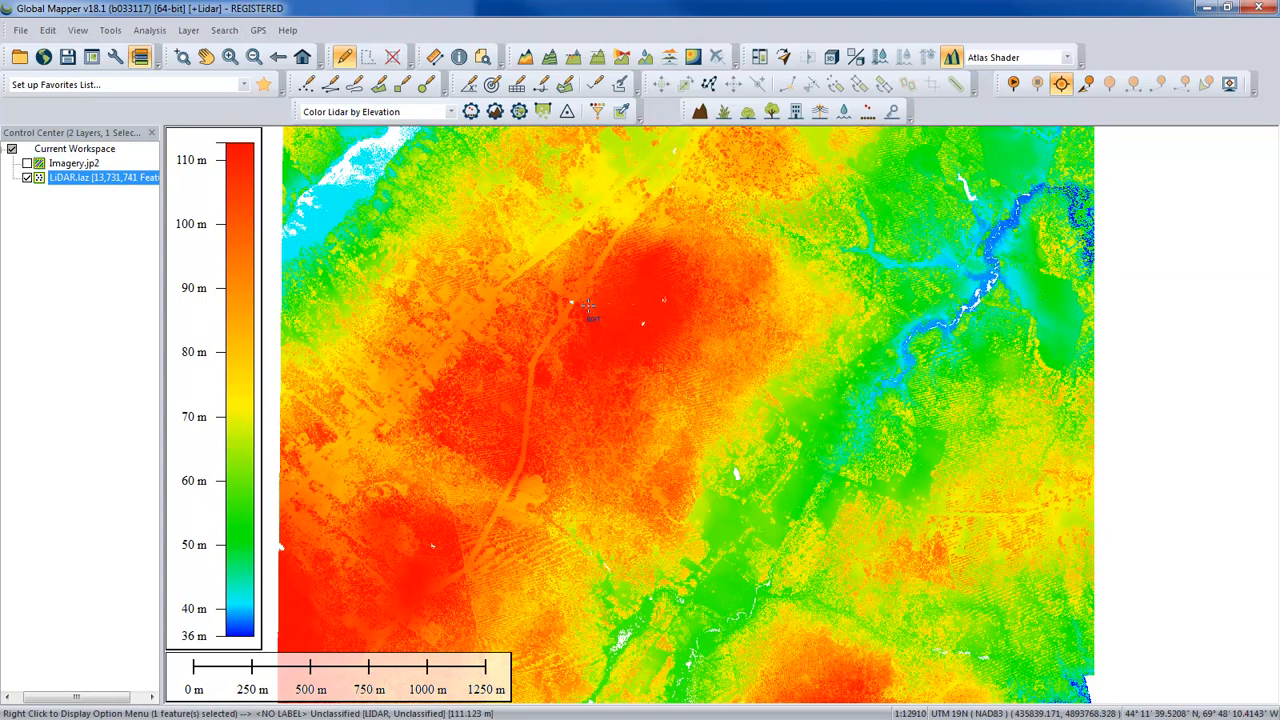
Color the lidar by intensity, and examine the roads and developed areas in the point cloud
click(451, 112)
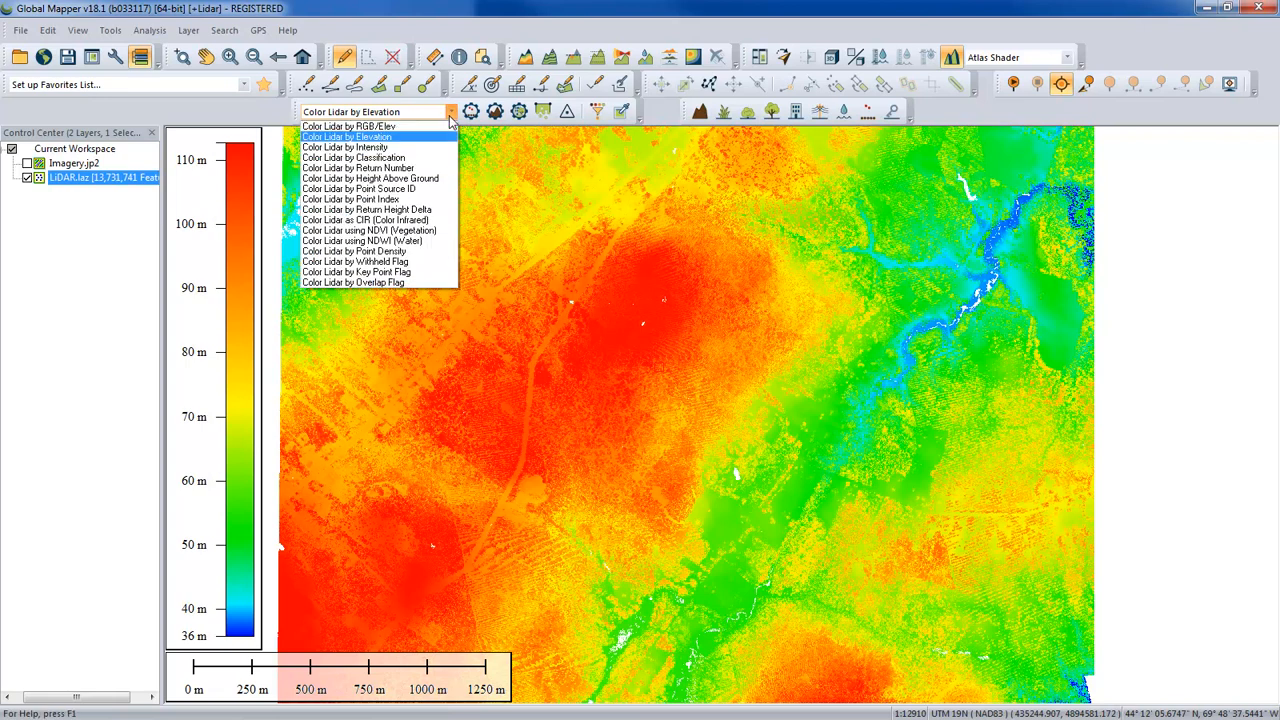
click(386, 150)
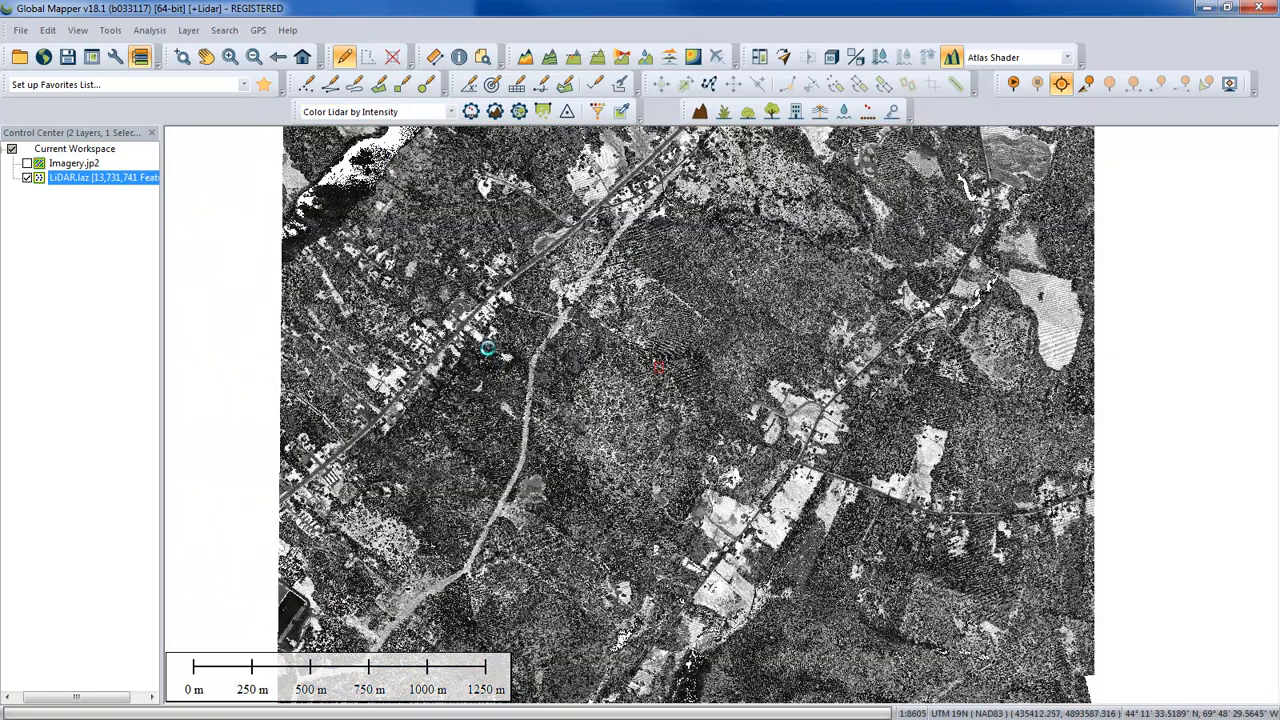
scroll(485, 345, up, 1)
scroll(440, 338, up, 2)
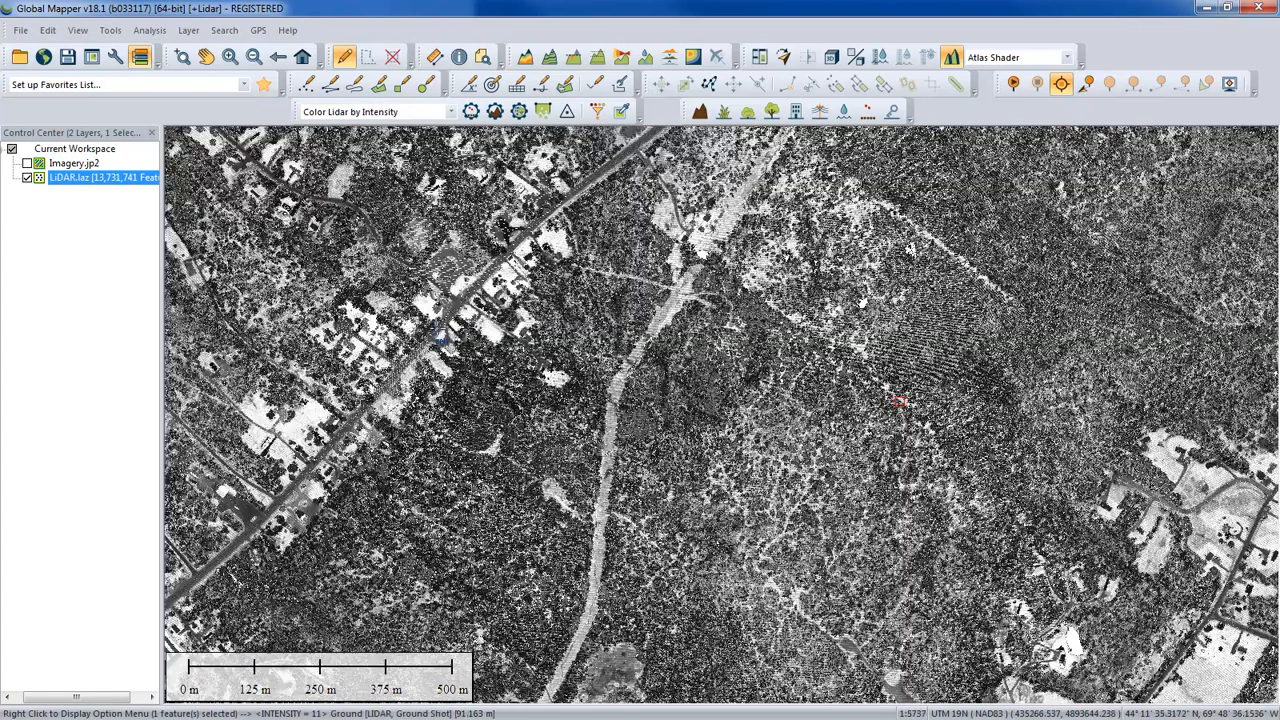
scroll(440, 338, down, 1)
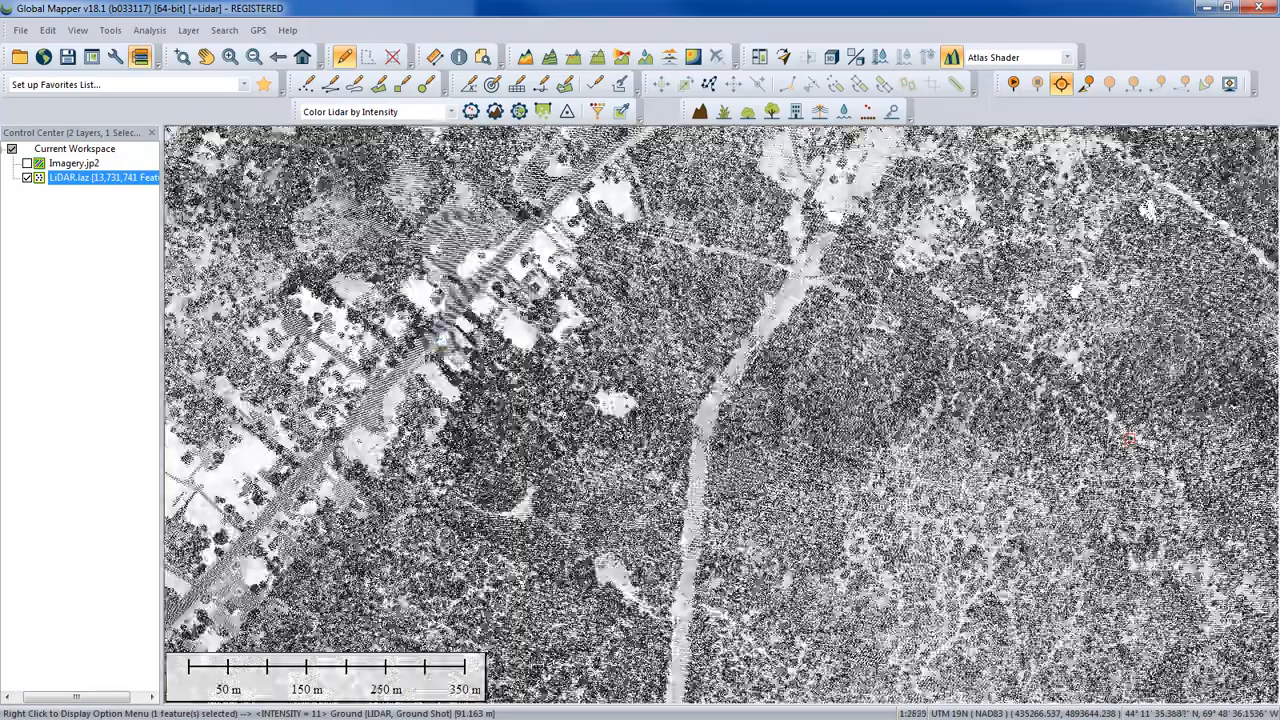
drag(440, 338, 681, 375)
scroll(707, 375, down, 1)
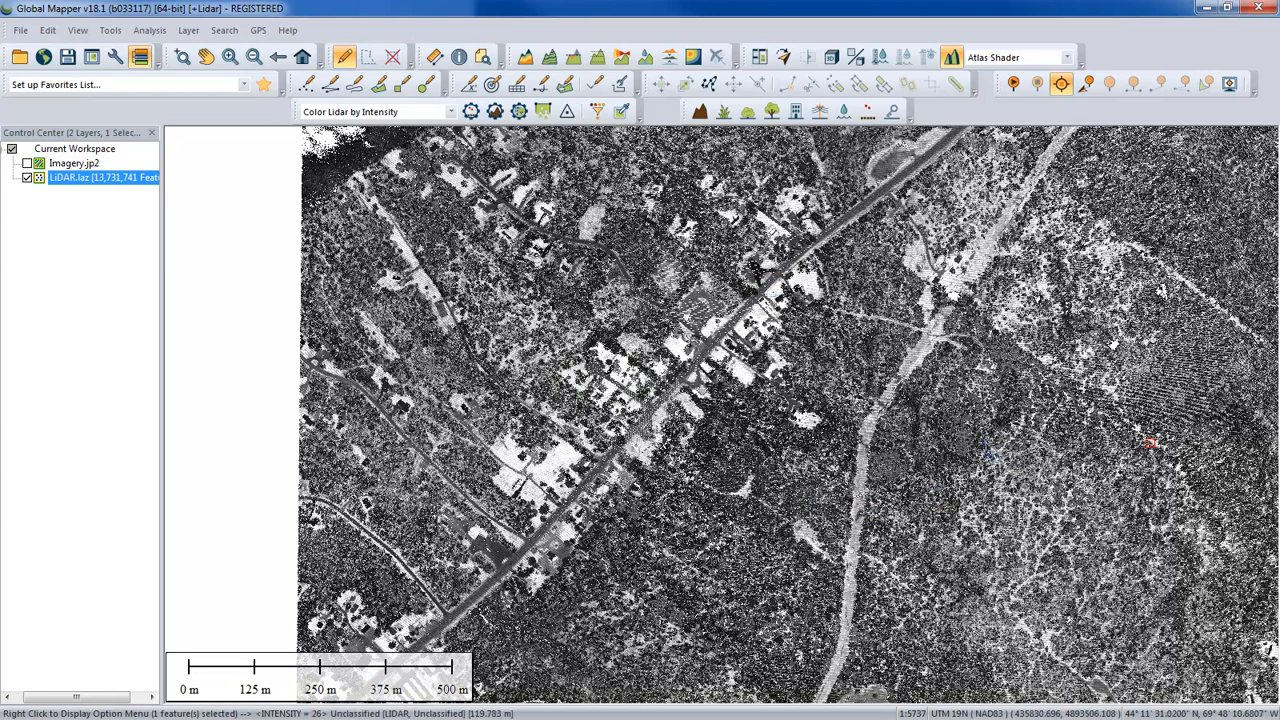
scroll(682, 423, down, 1)
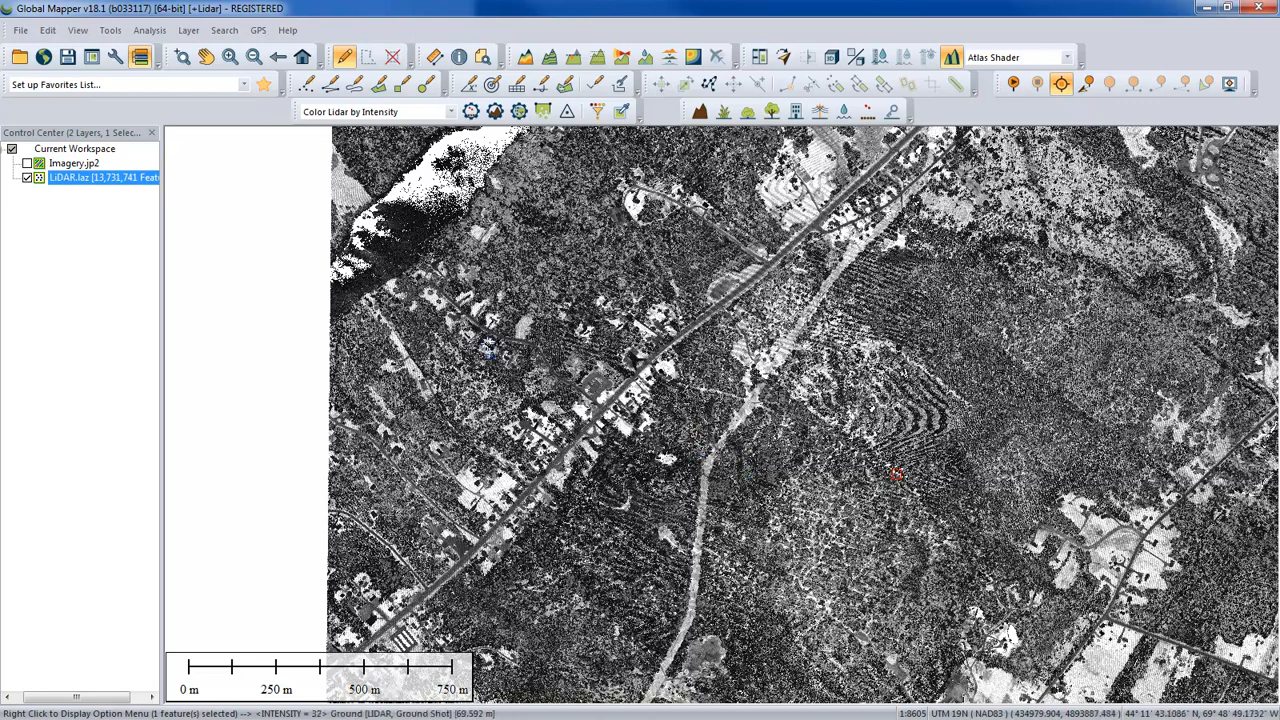
Color the lidar by classification, and display a map legend based on loaded vector types with the header LiDAR
click(432, 113)
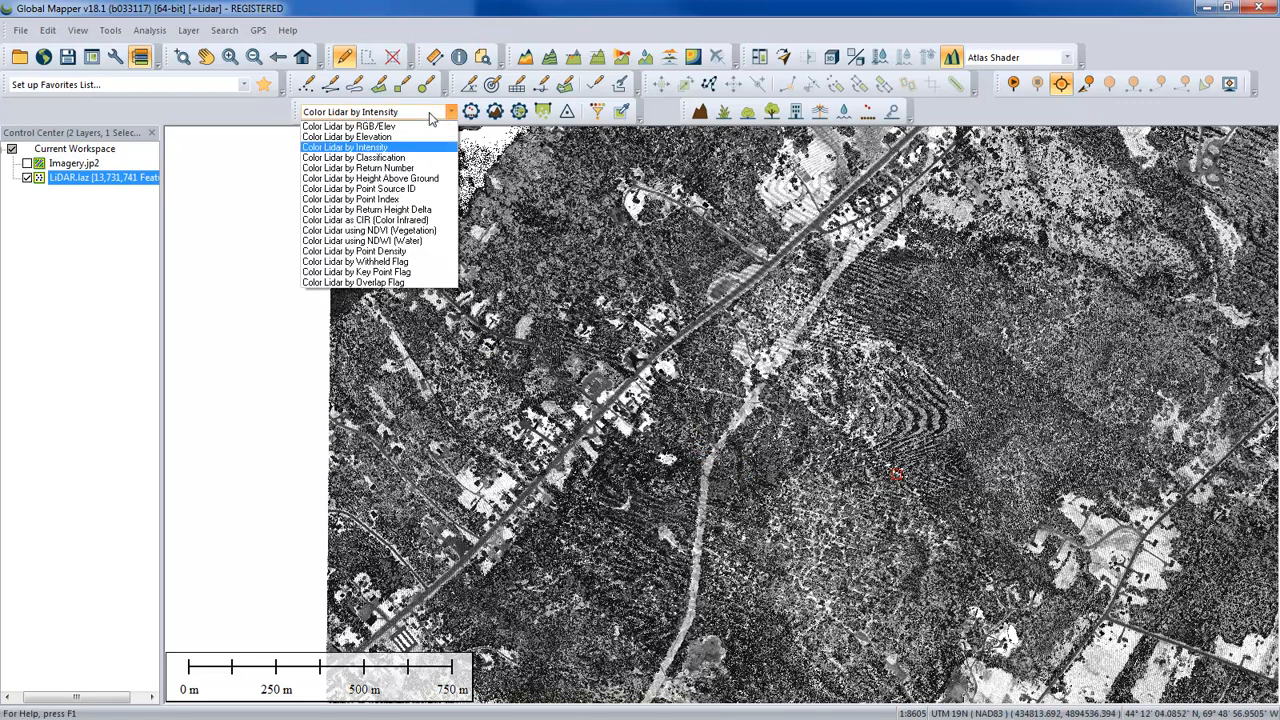
click(412, 160)
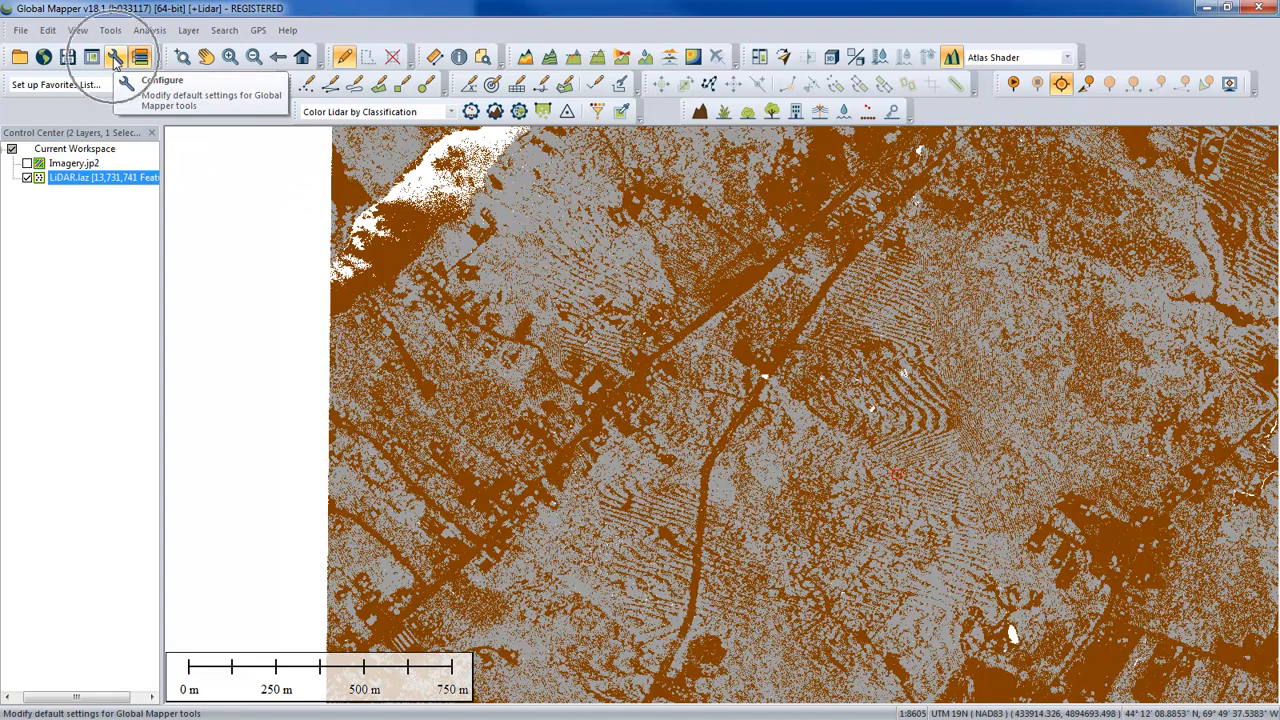
click(115, 58)
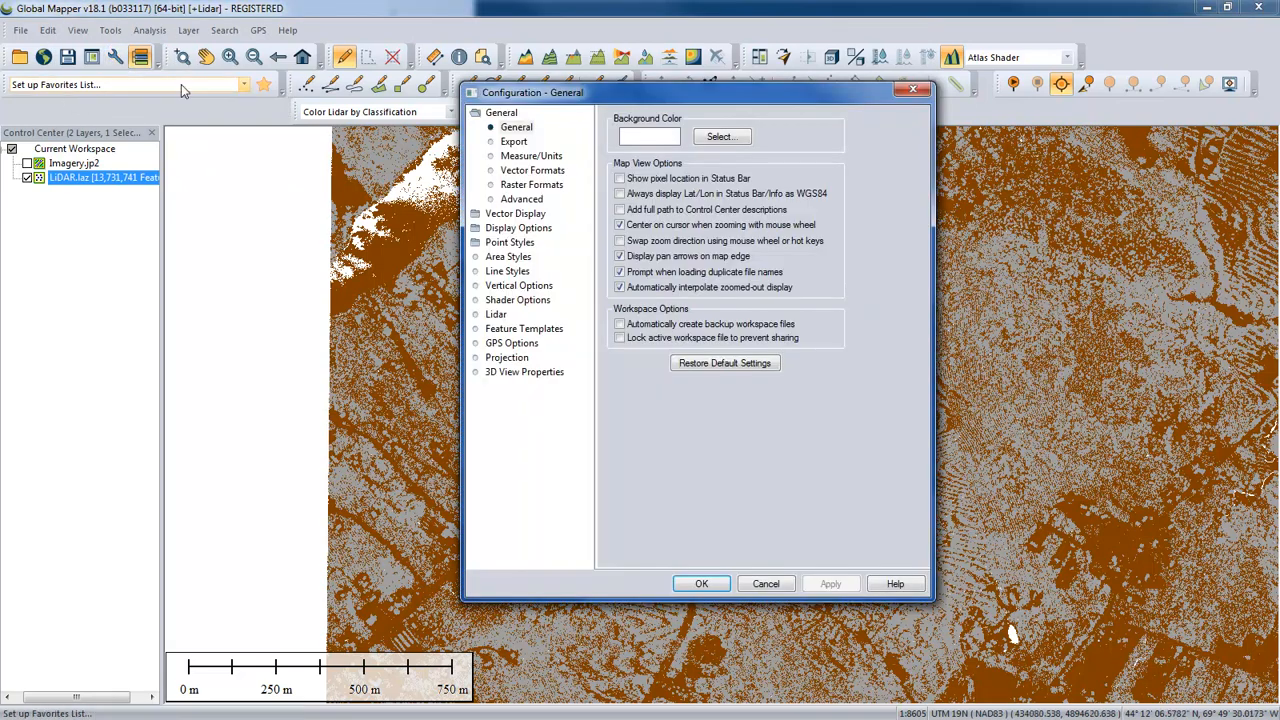
click(524, 230)
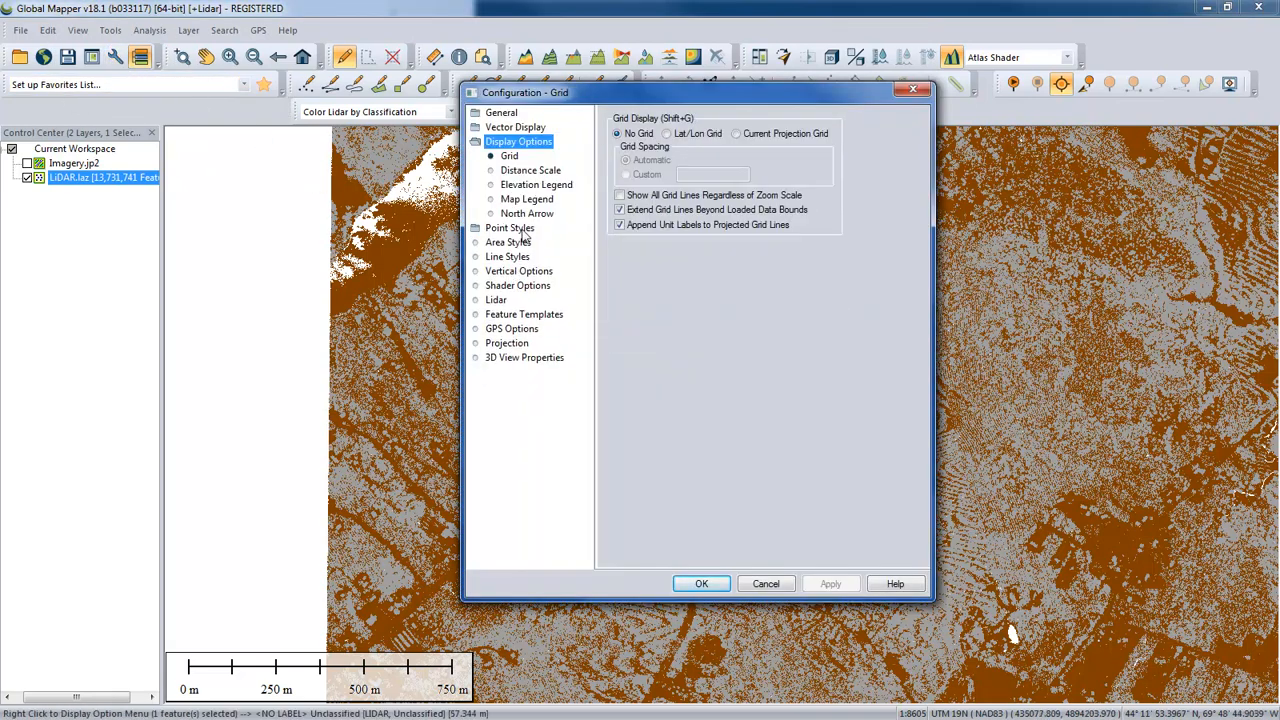
click(540, 200)
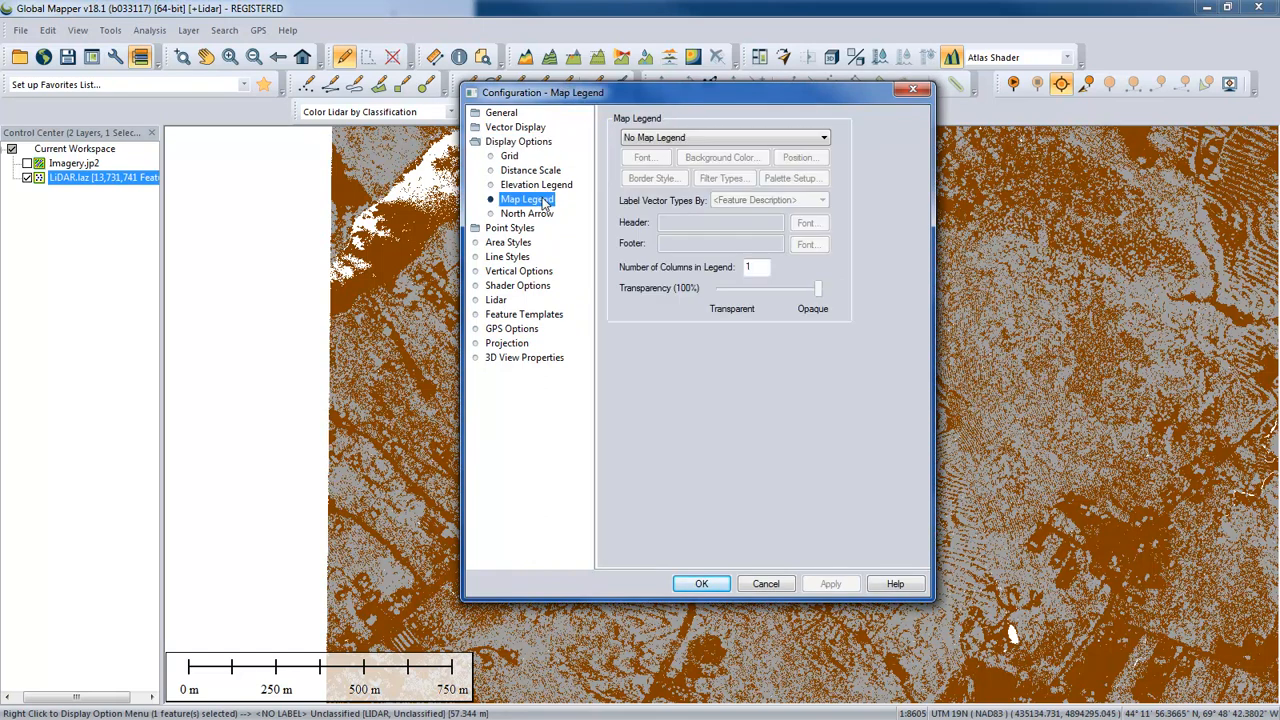
click(660, 140)
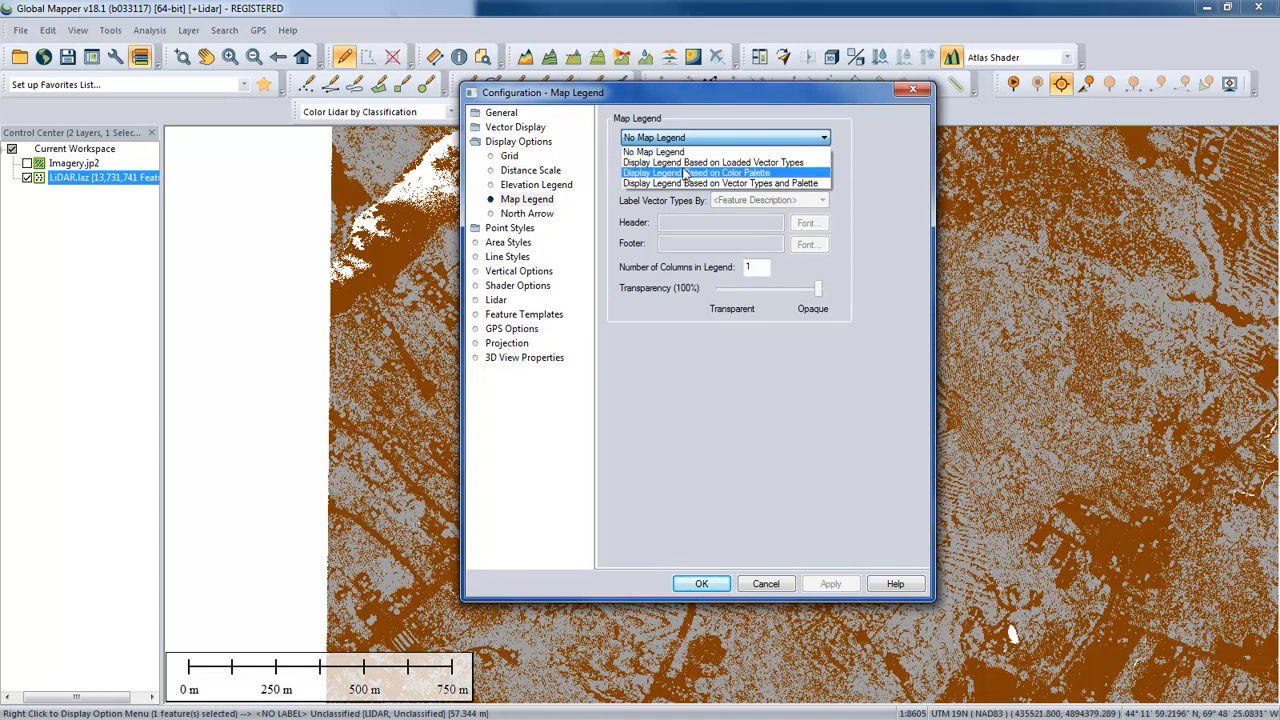
click(678, 163)
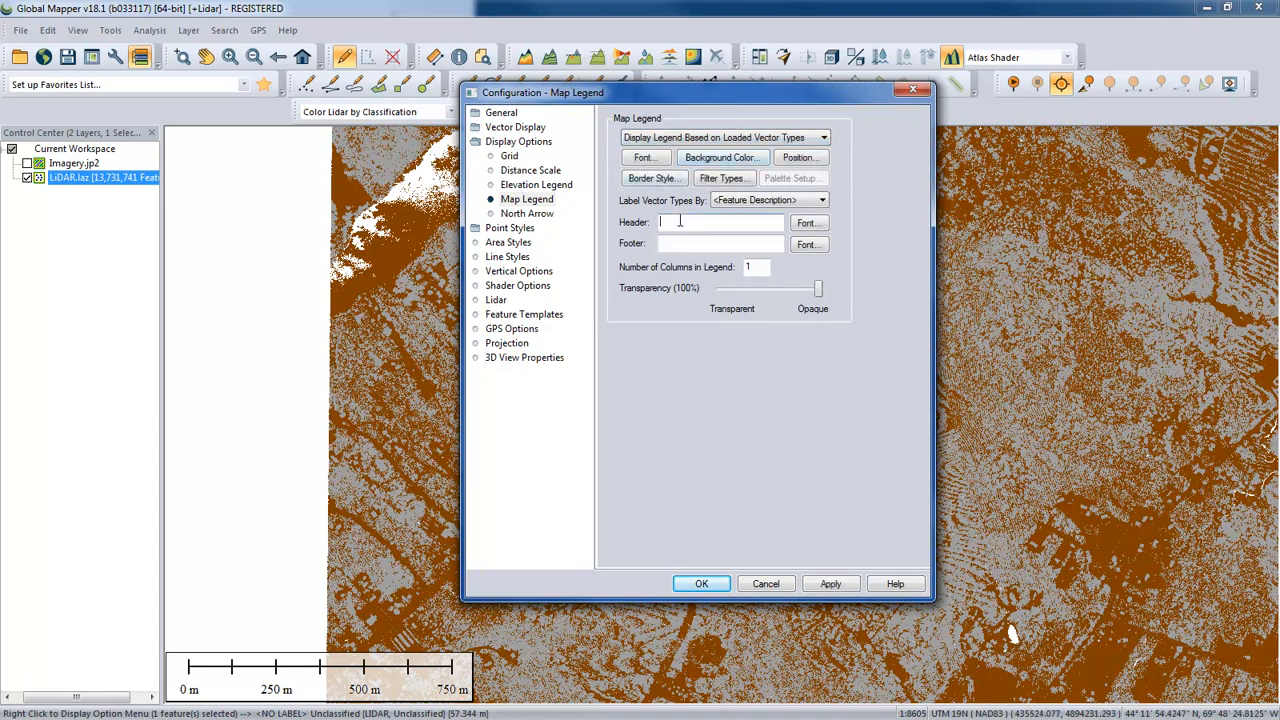
text(LiDAR)
click(686, 585)
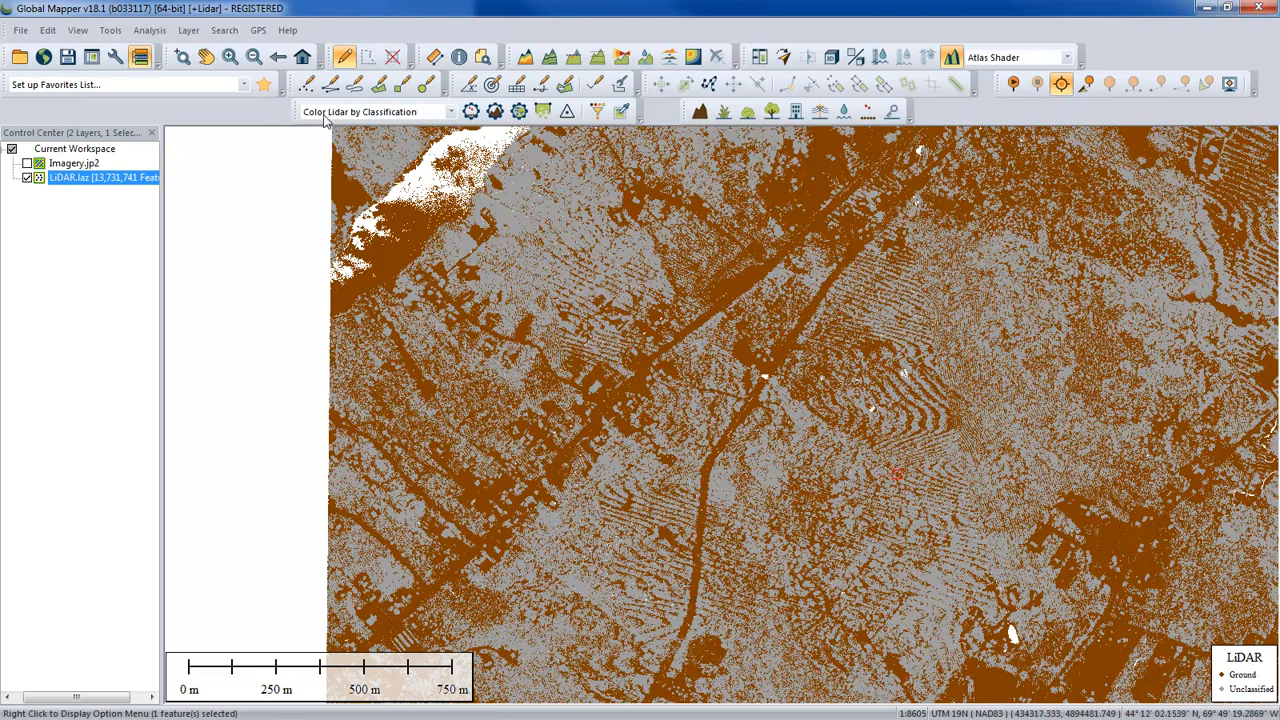
Color the lidar by return number, and inspect the attributes of a ground point and an unclassified point in the forest
click(383, 113)
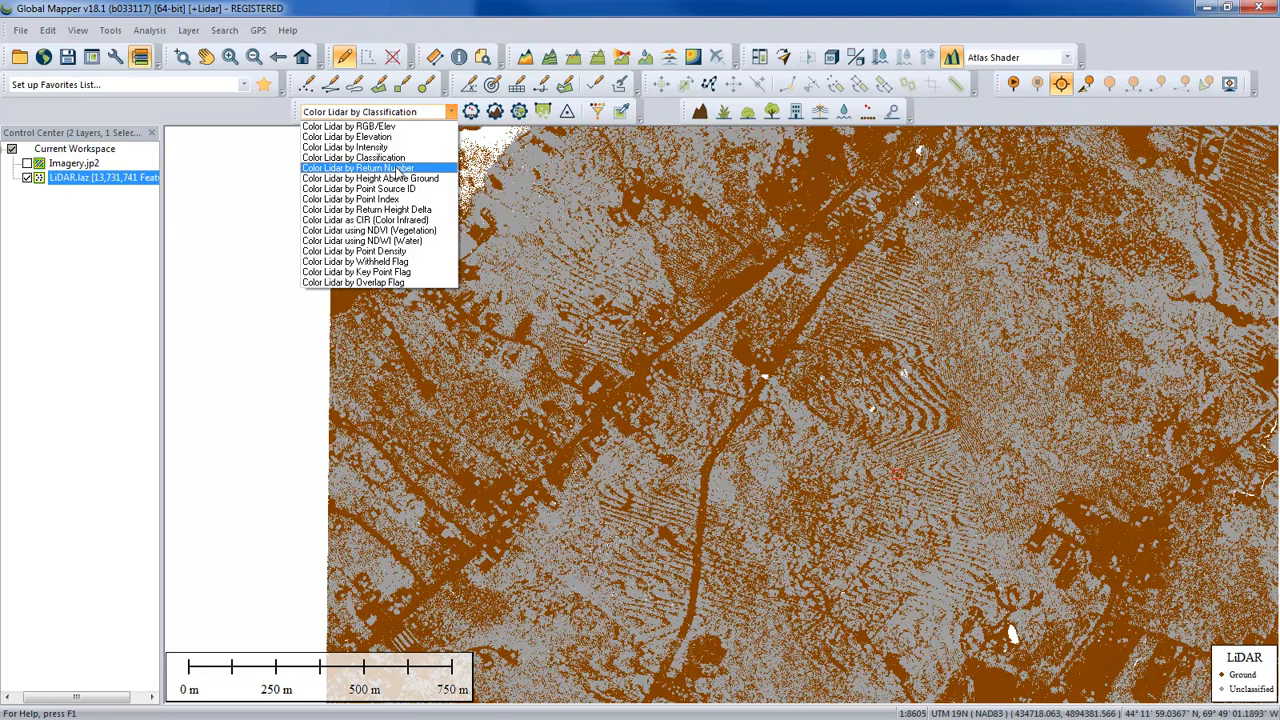
click(398, 169)
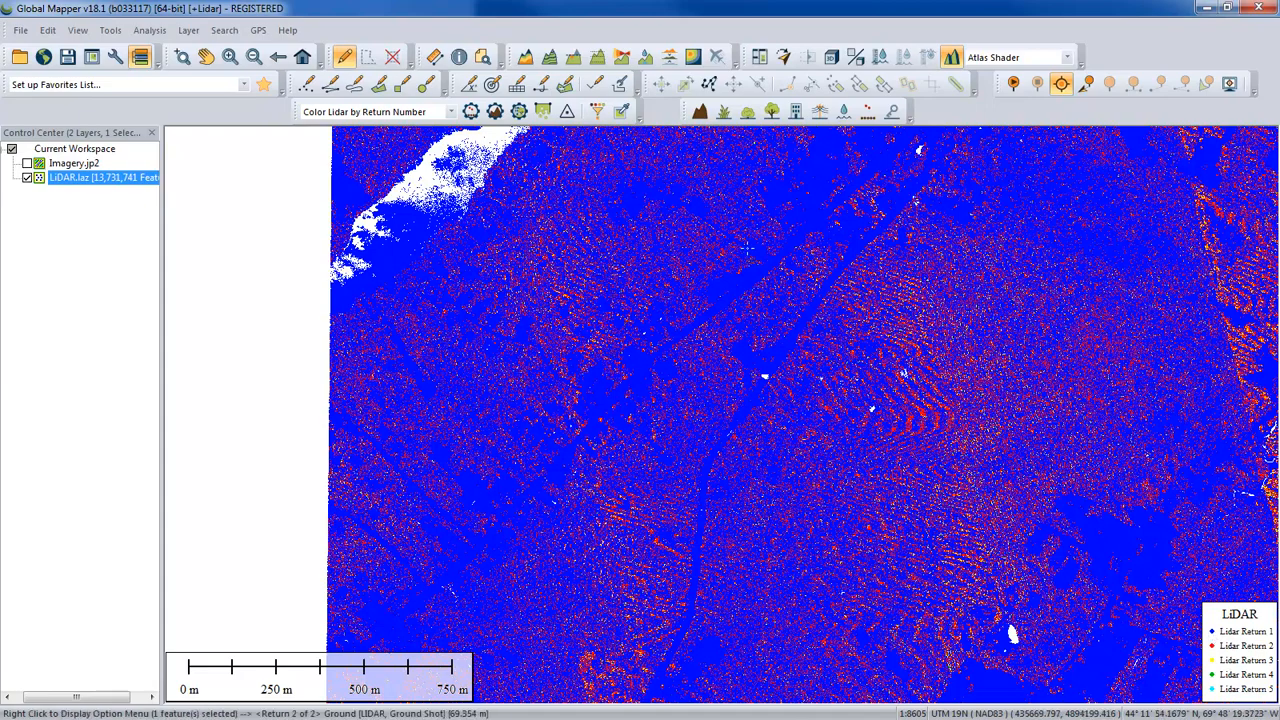
click(458, 59)
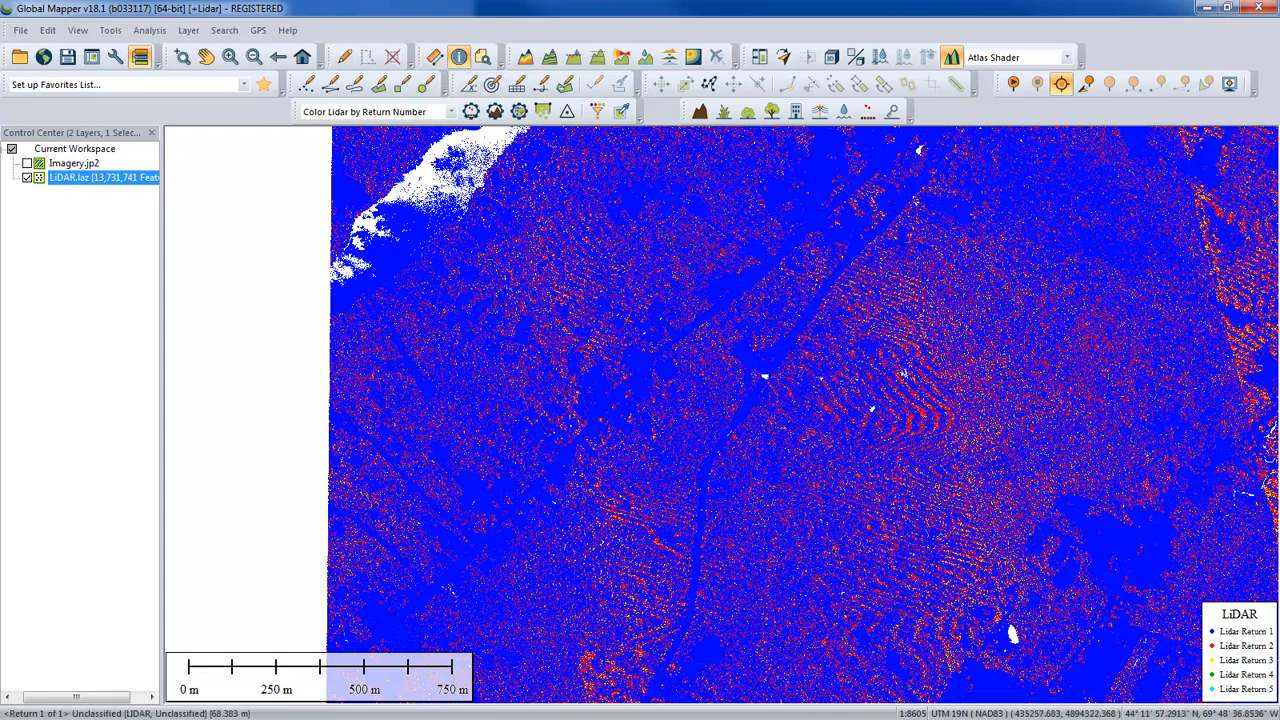
click(746, 279)
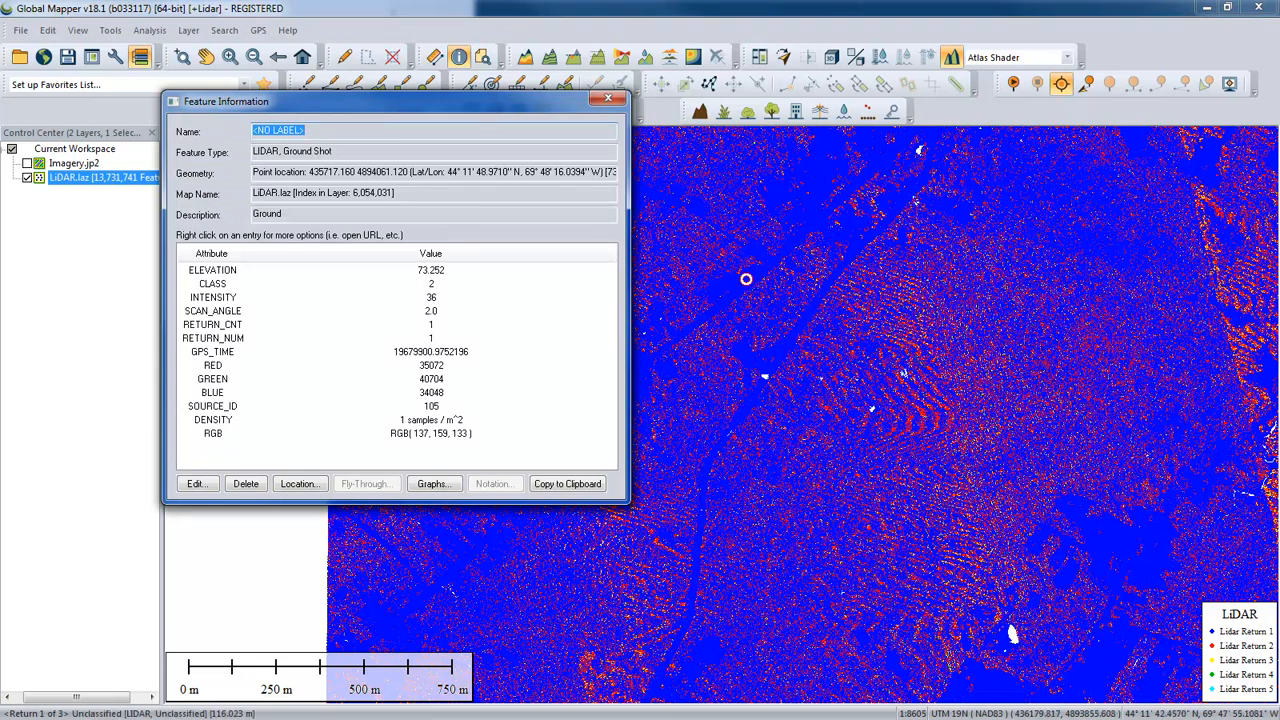
click(908, 351)
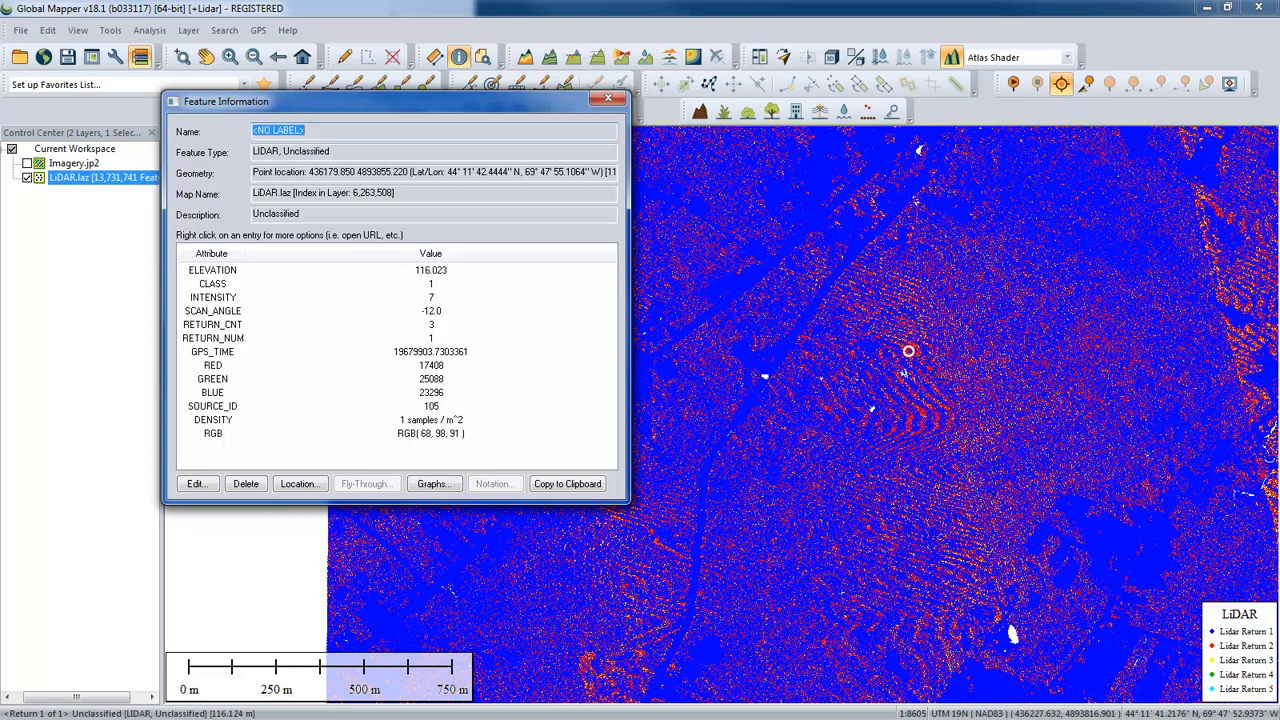
click(608, 98)
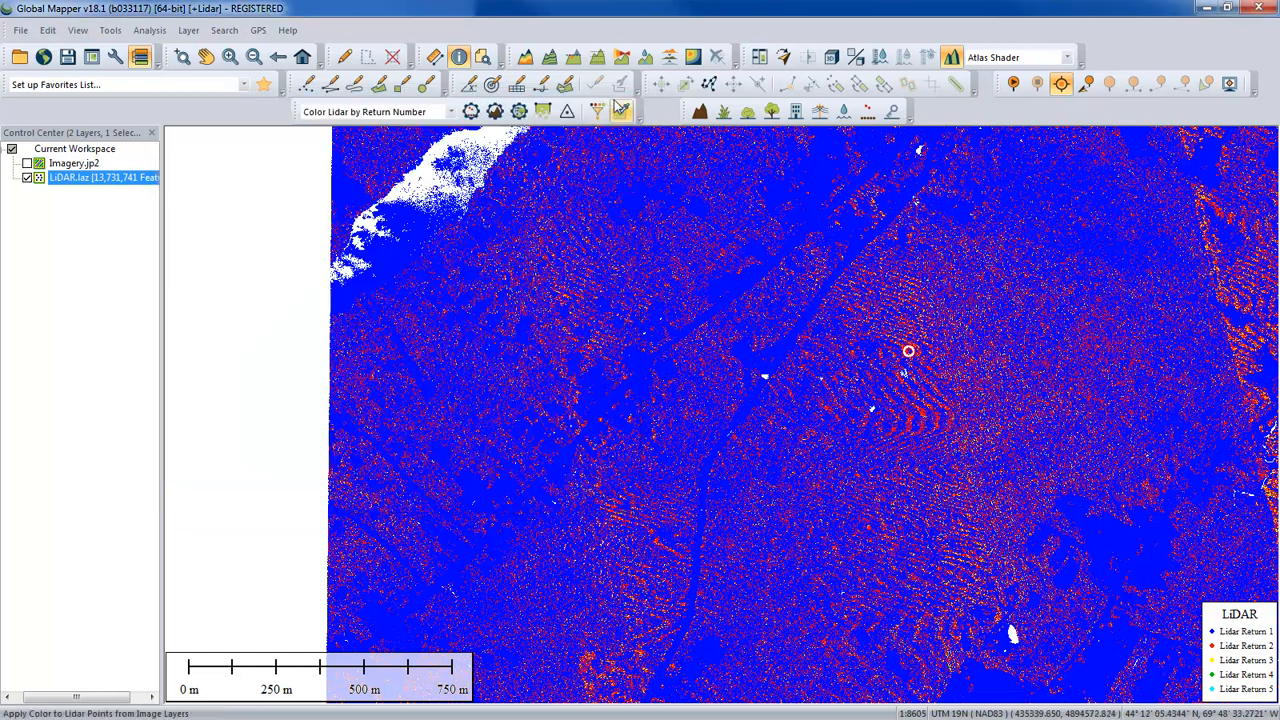
Color the lidar by height above ground, and compare the height attributes of a light blue point and a red point with the legend
click(450, 117)
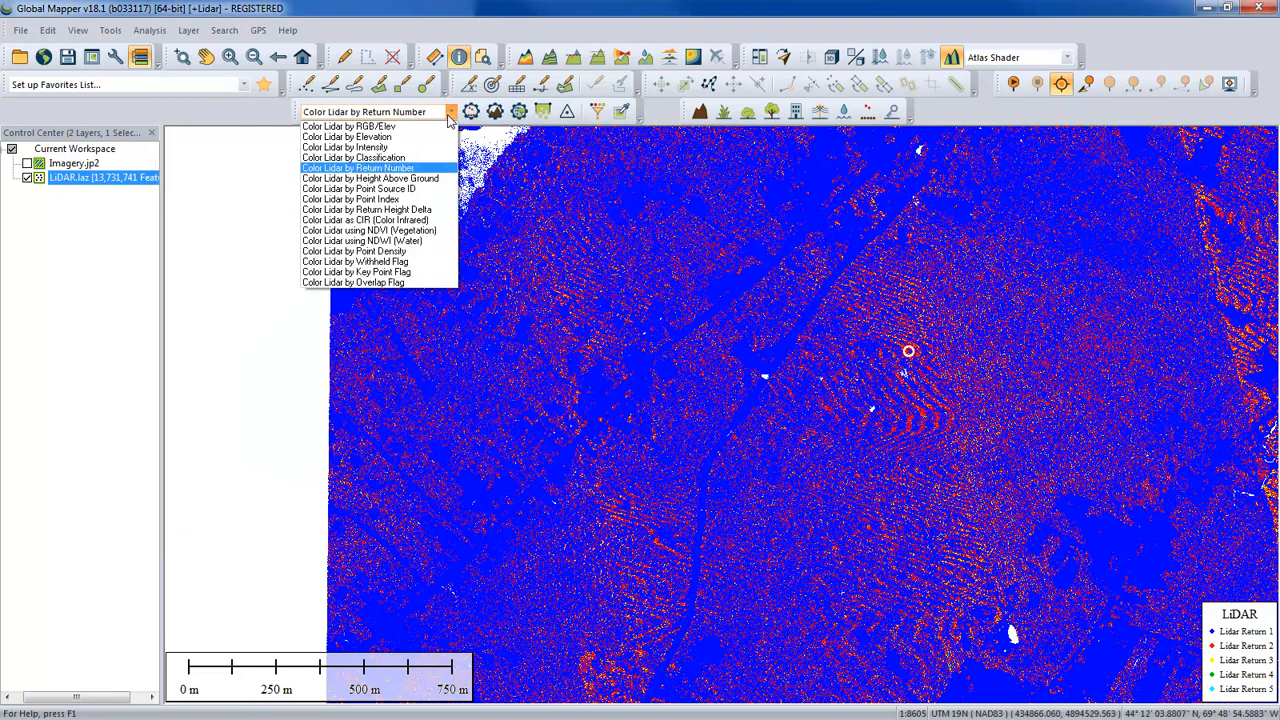
click(426, 180)
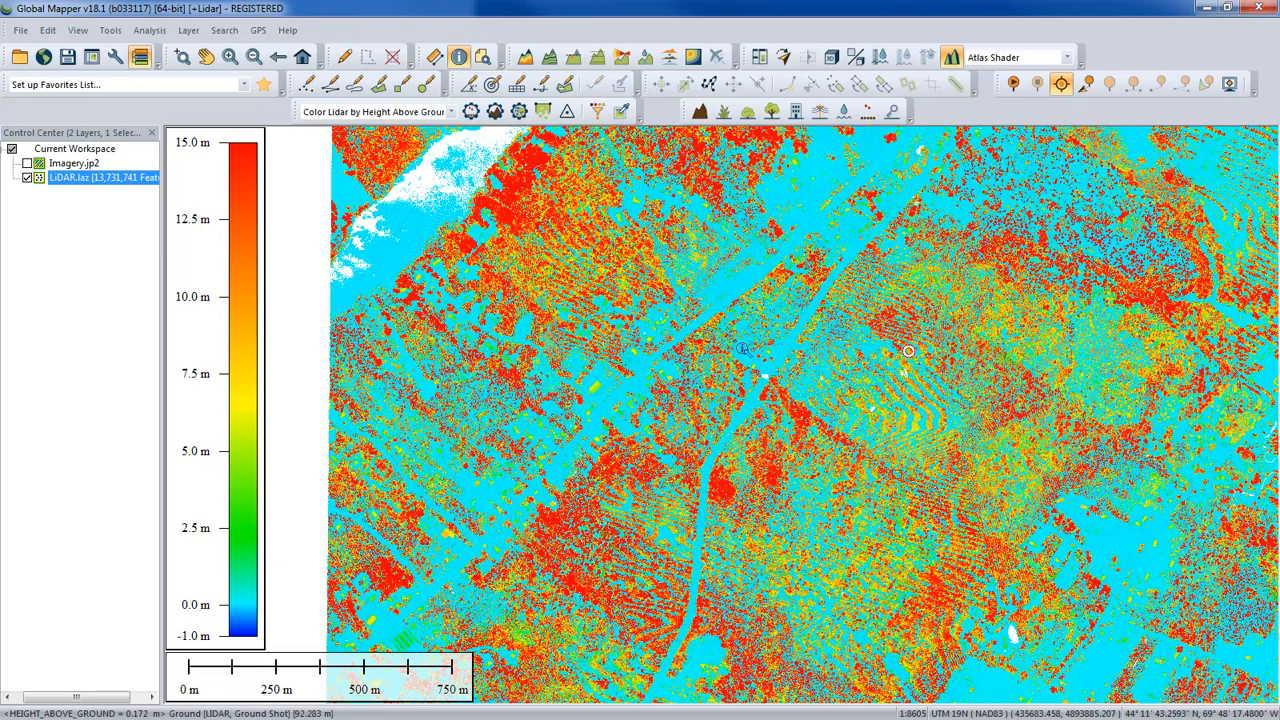
click(738, 286)
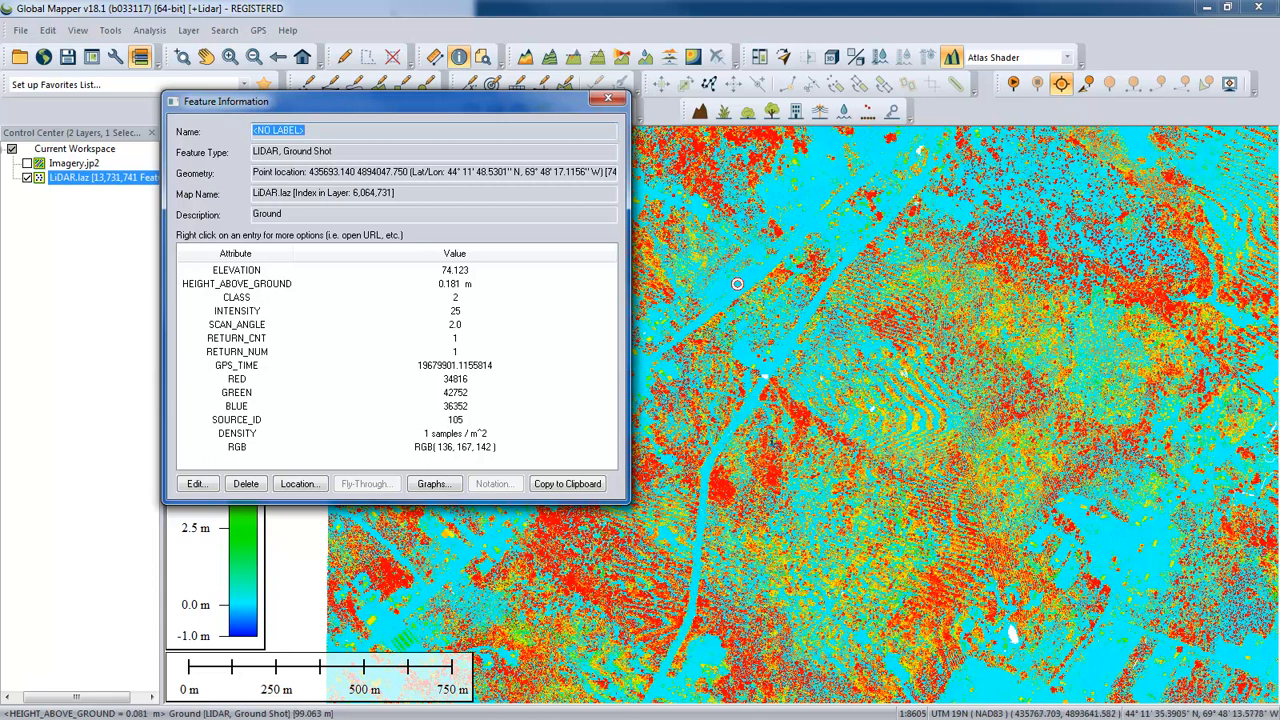
click(776, 476)
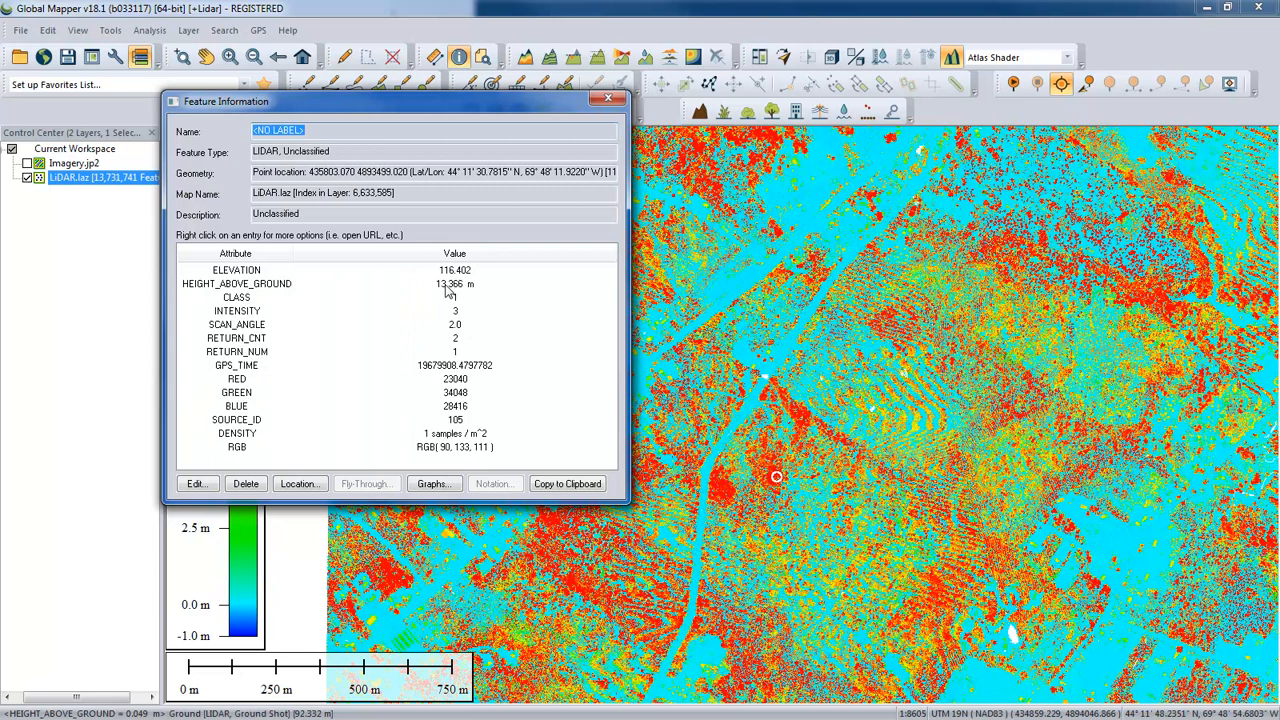
drag(494, 106, 869, 101)
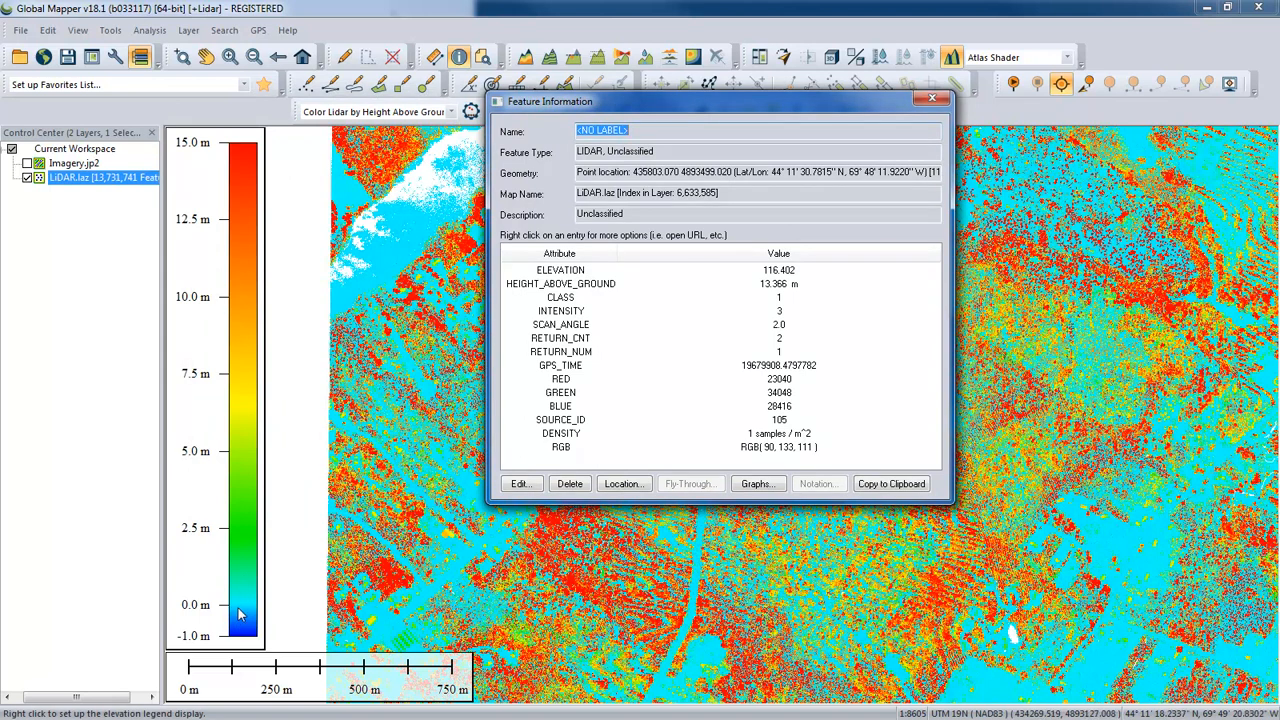
click(932, 97)
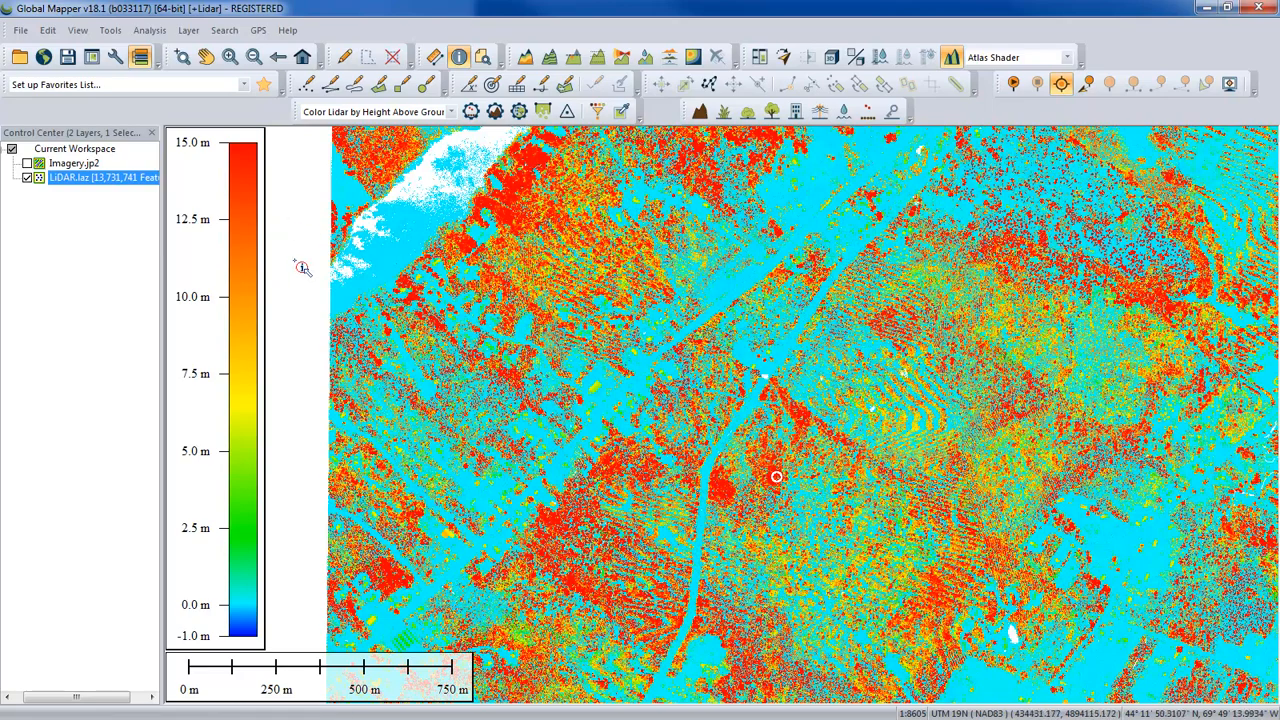
Color the lidar by point density, and inspect the density attribute of a point in a green area
click(420, 112)
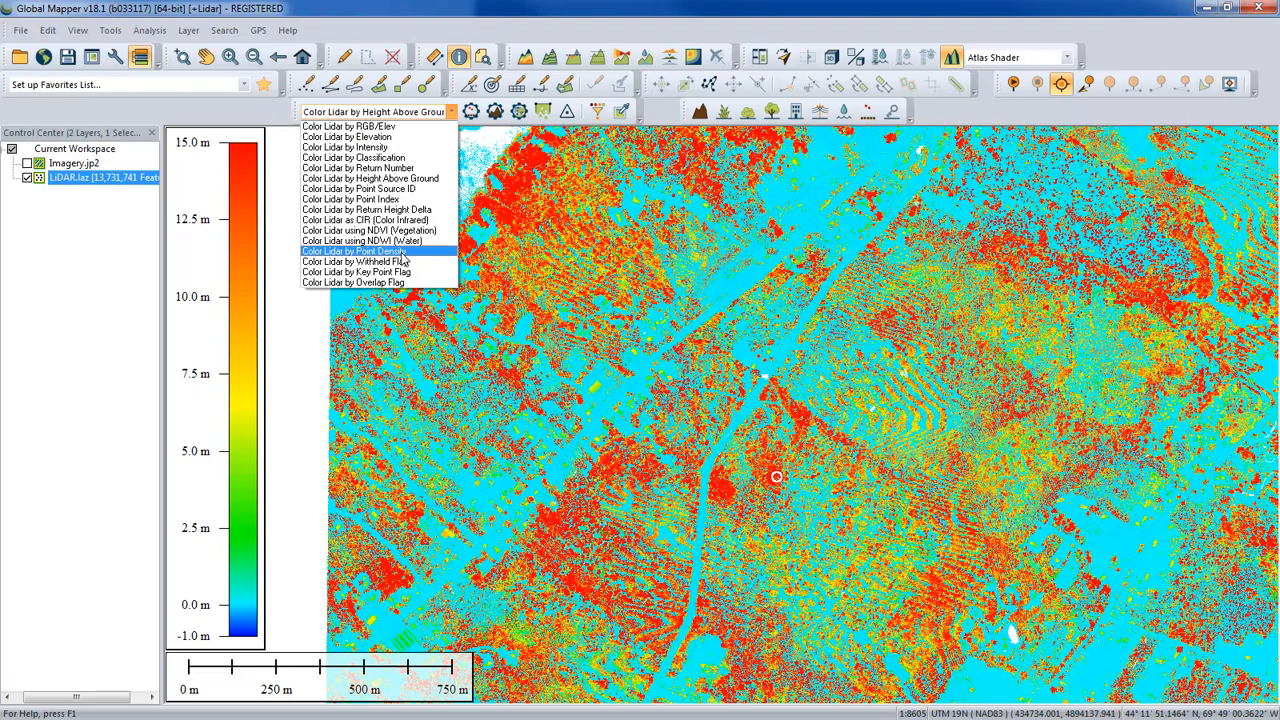
click(403, 253)
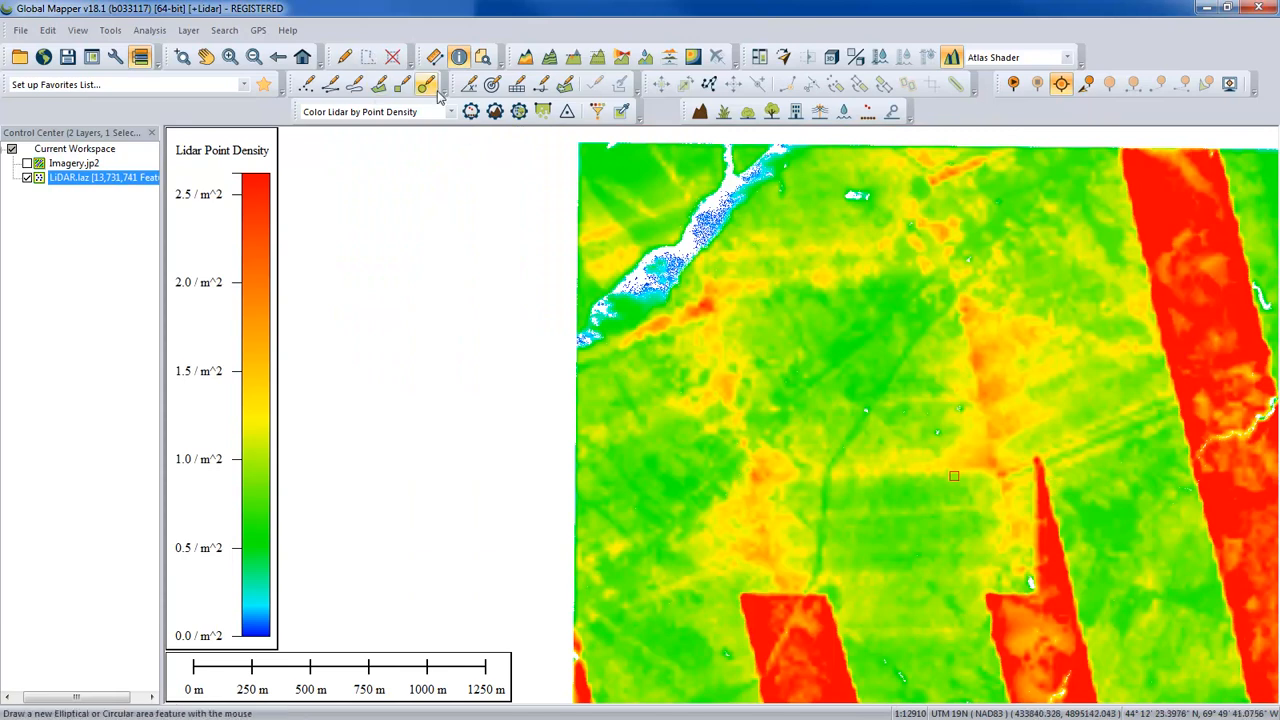
click(343, 60)
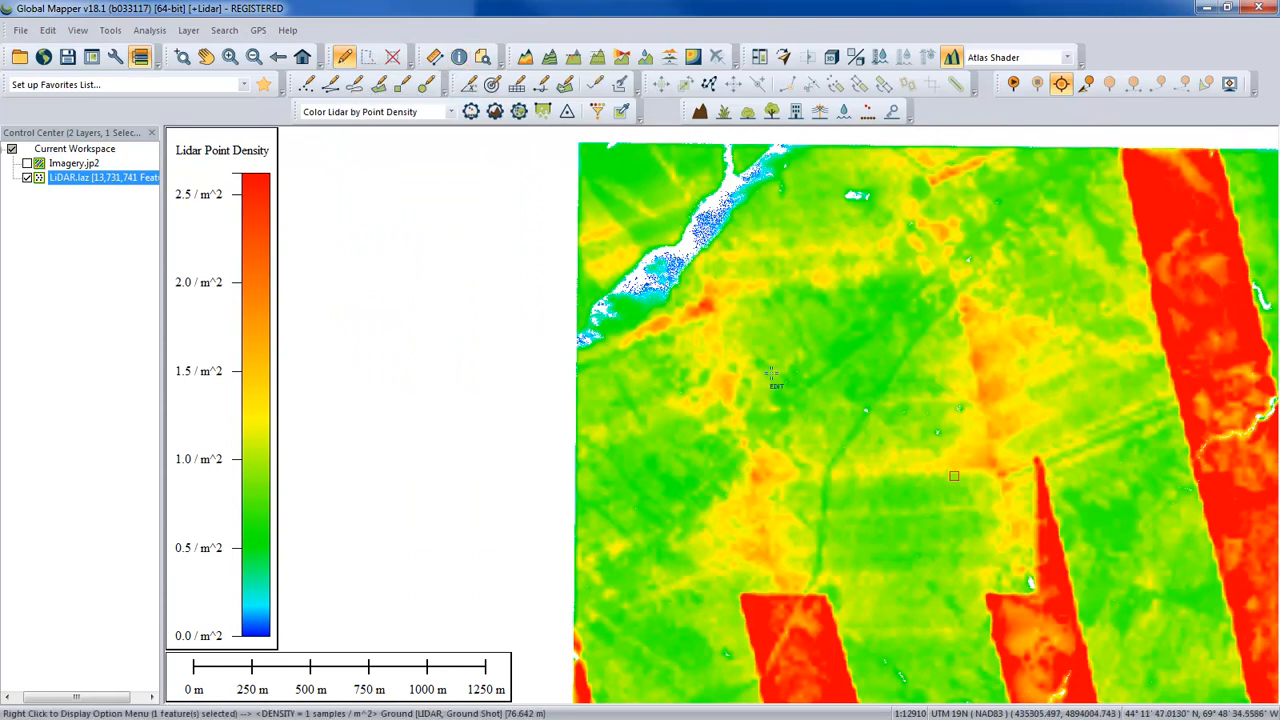
drag(988, 490, 827, 438)
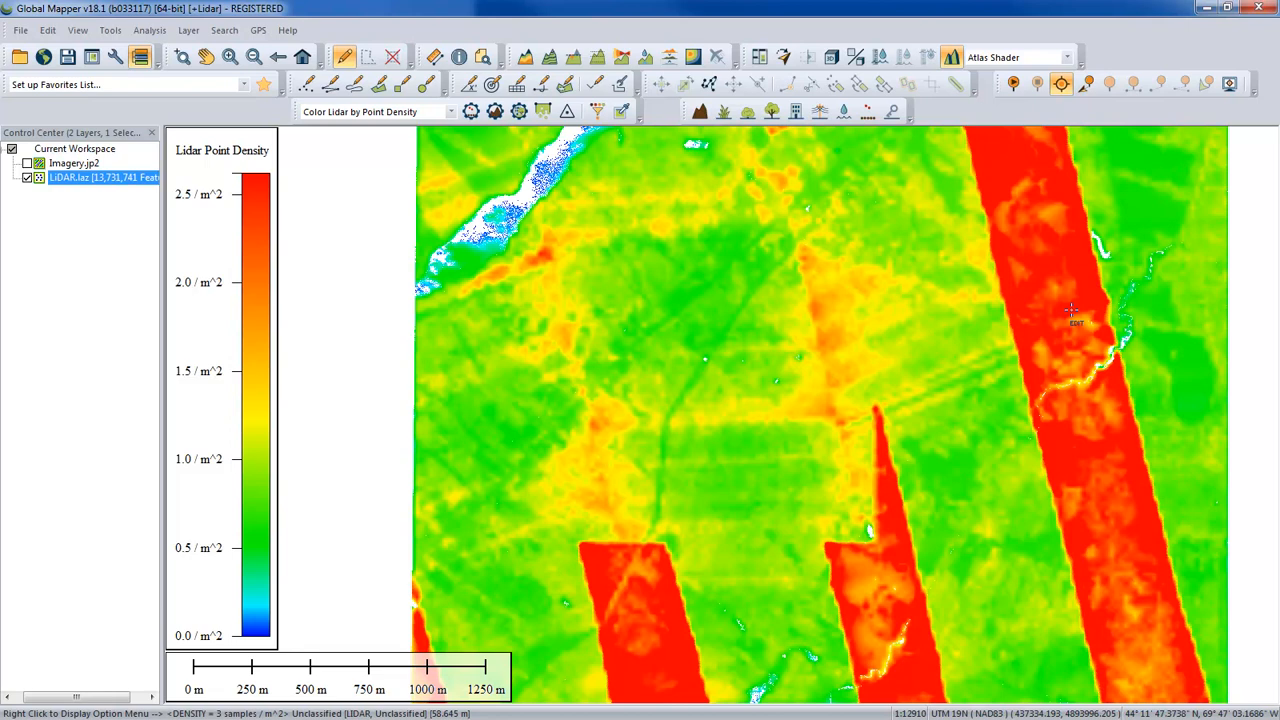
click(459, 58)
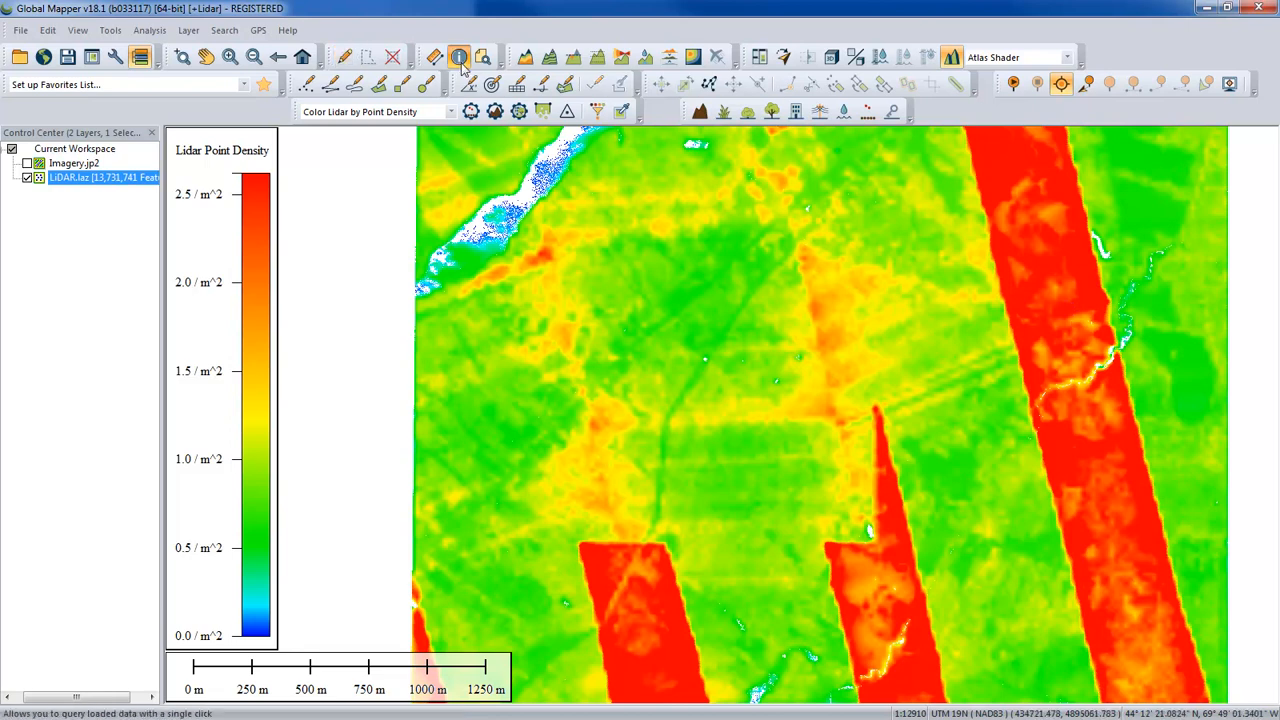
click(730, 322)
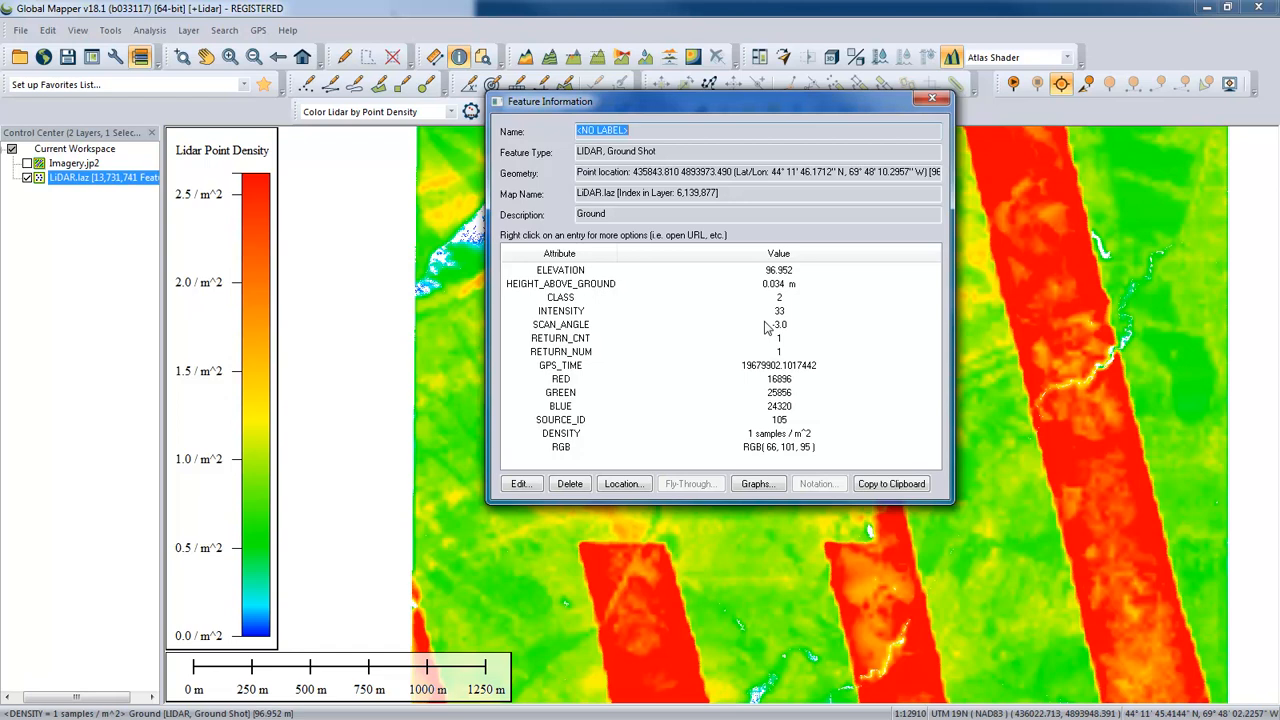
click(934, 100)
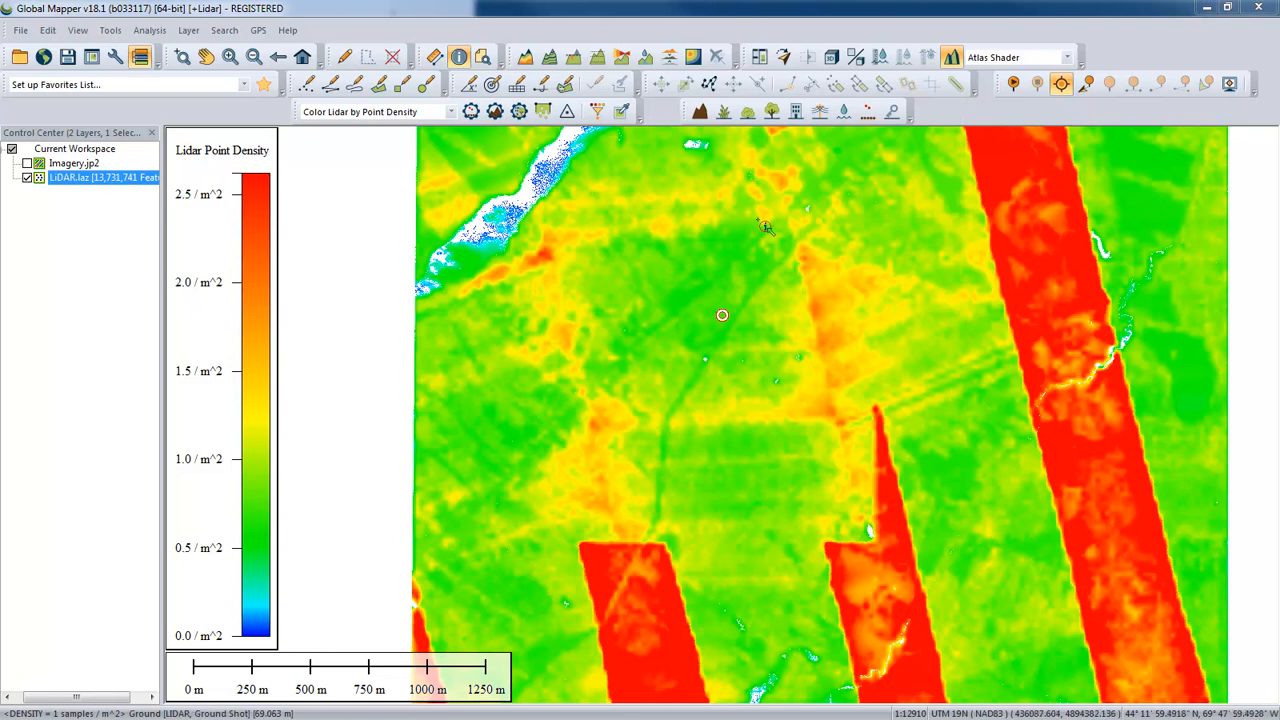
Color the lidar by RGB/Elev, and examine the individual colored points and their spacing in the forest
click(450, 112)
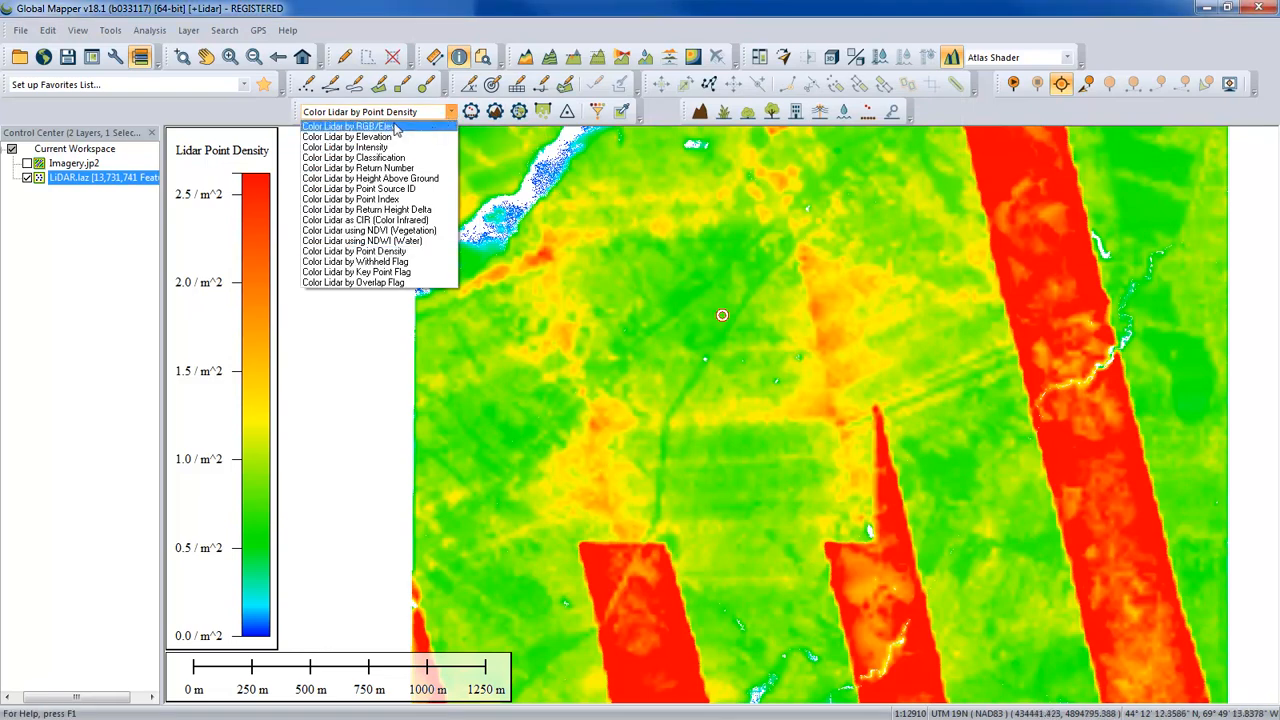
click(385, 128)
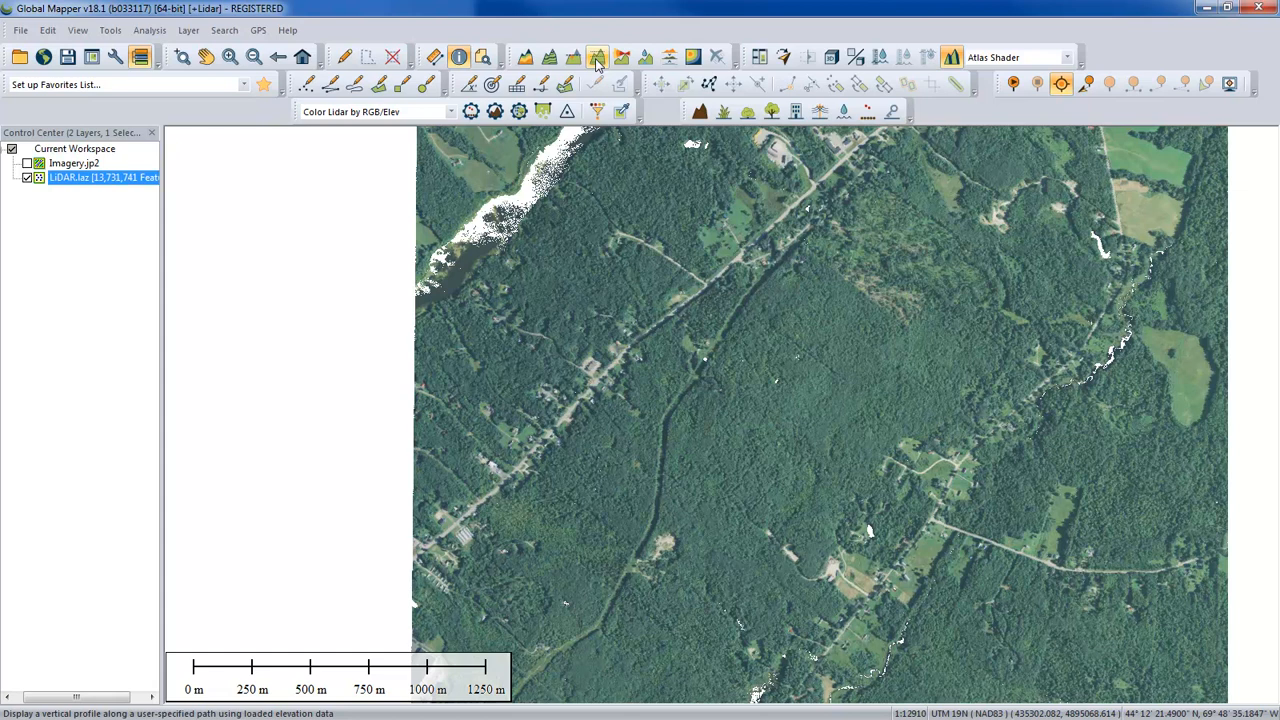
scroll(780, 373, up, 4)
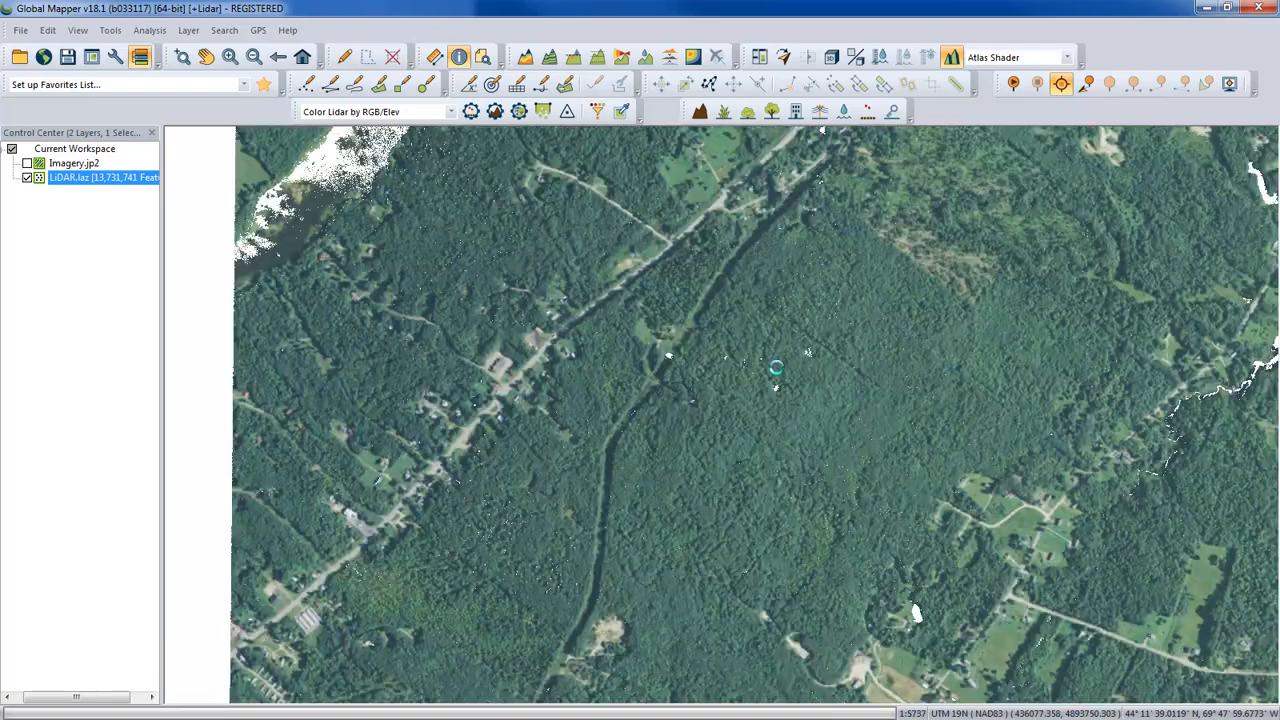
scroll(783, 375, up, 5)
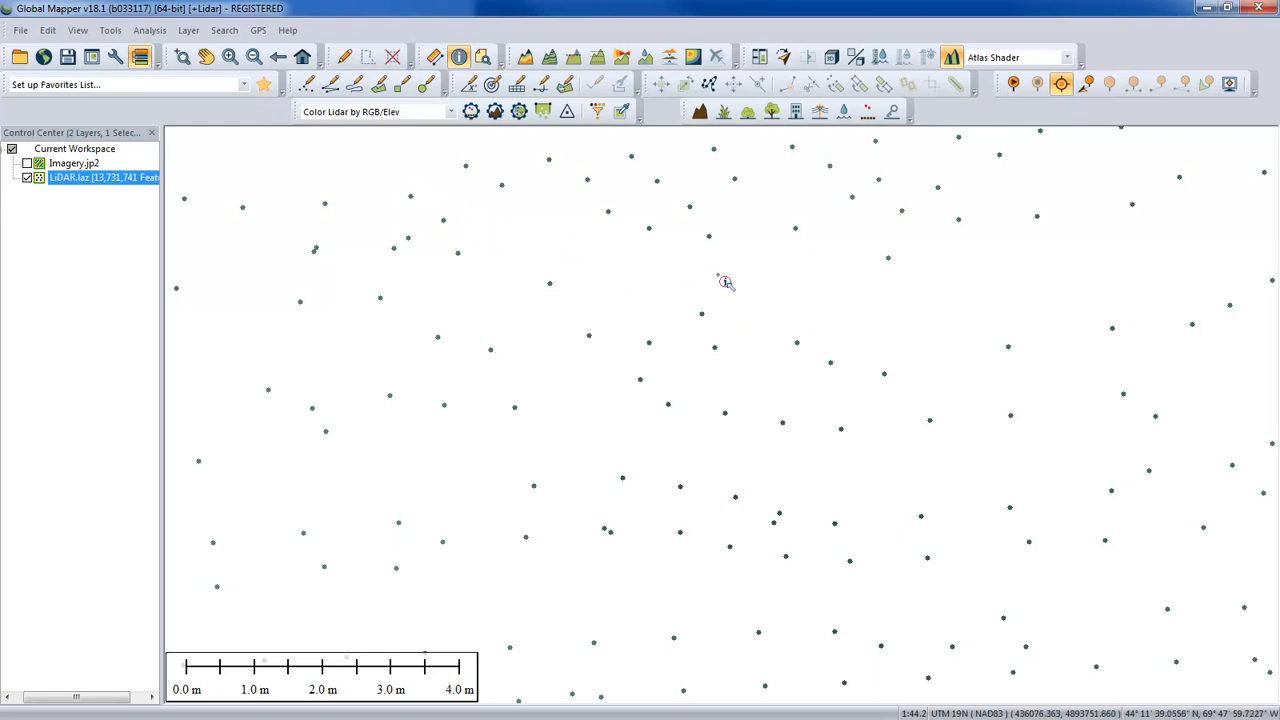
scroll(783, 288, up, 2)
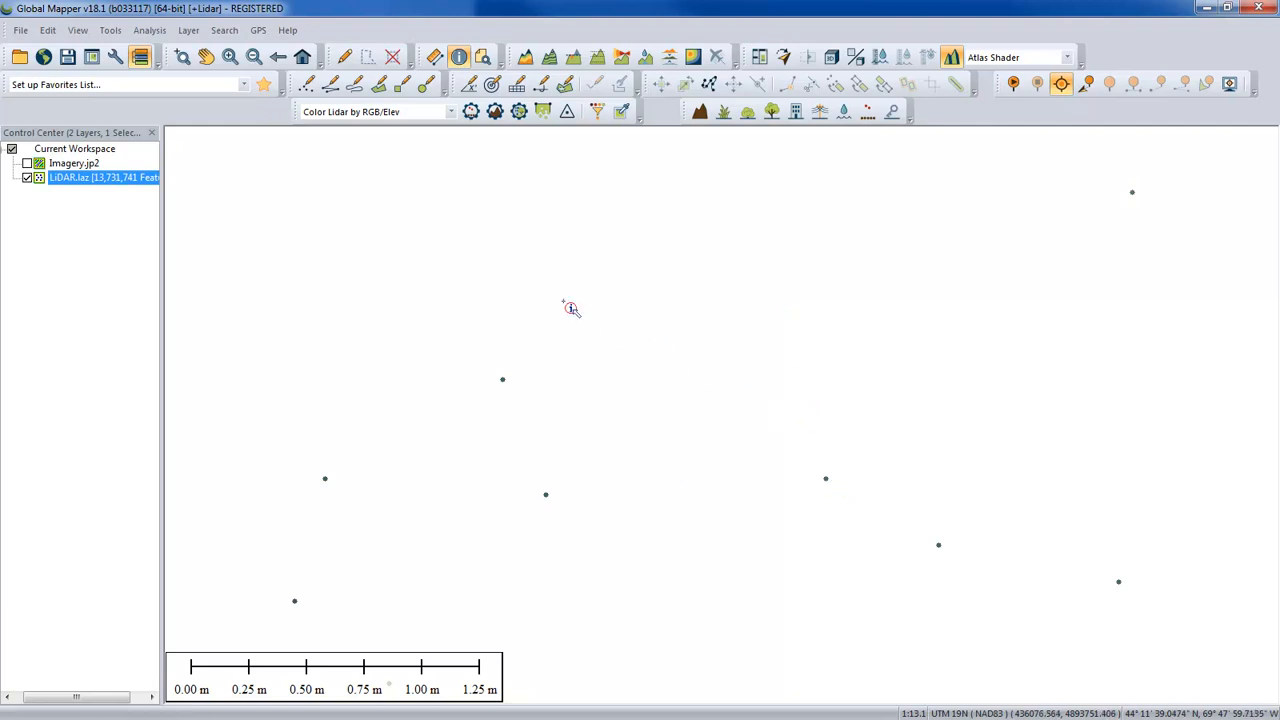
scroll(625, 305, down, 1)
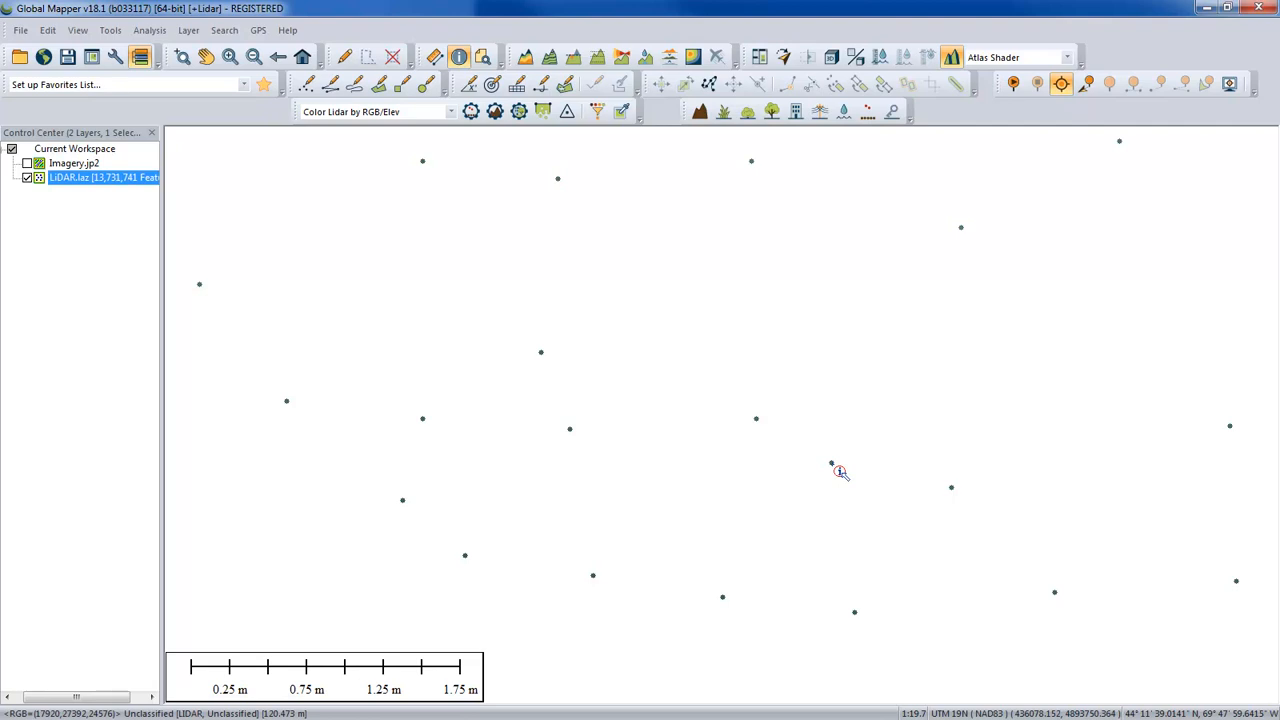
scroll(837, 445, down, 3)
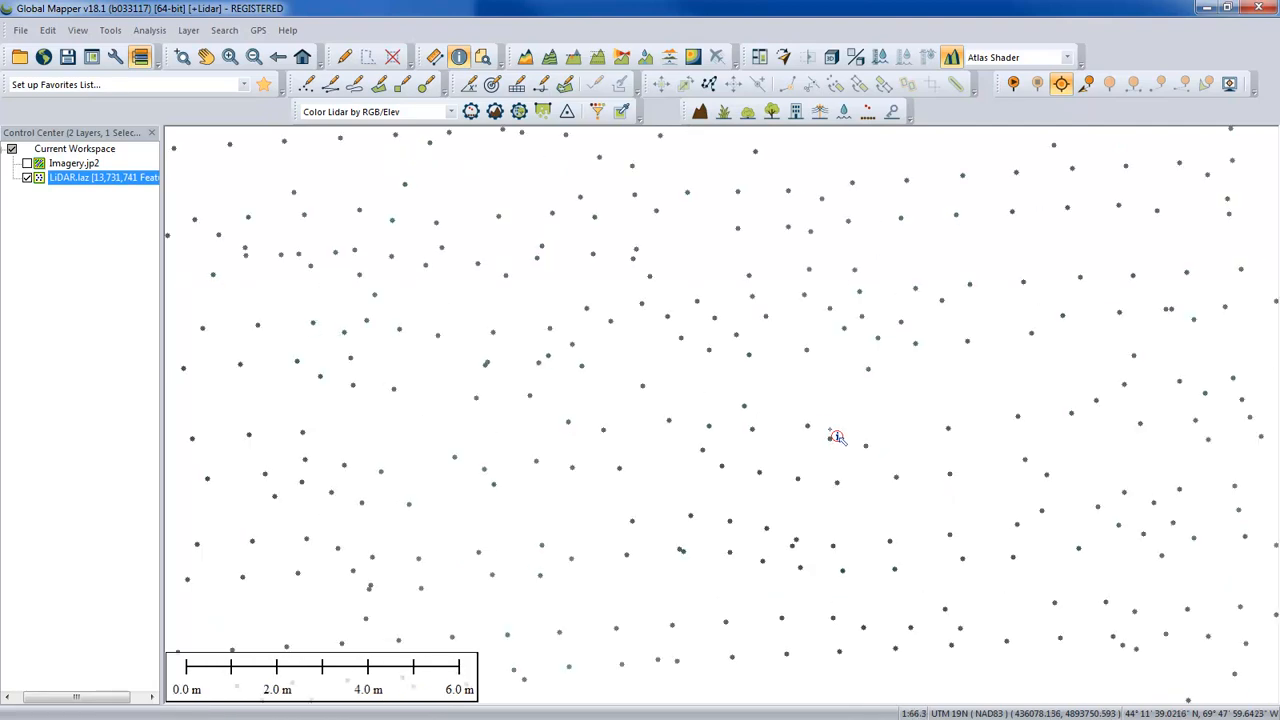
scroll(837, 437, down, 2)
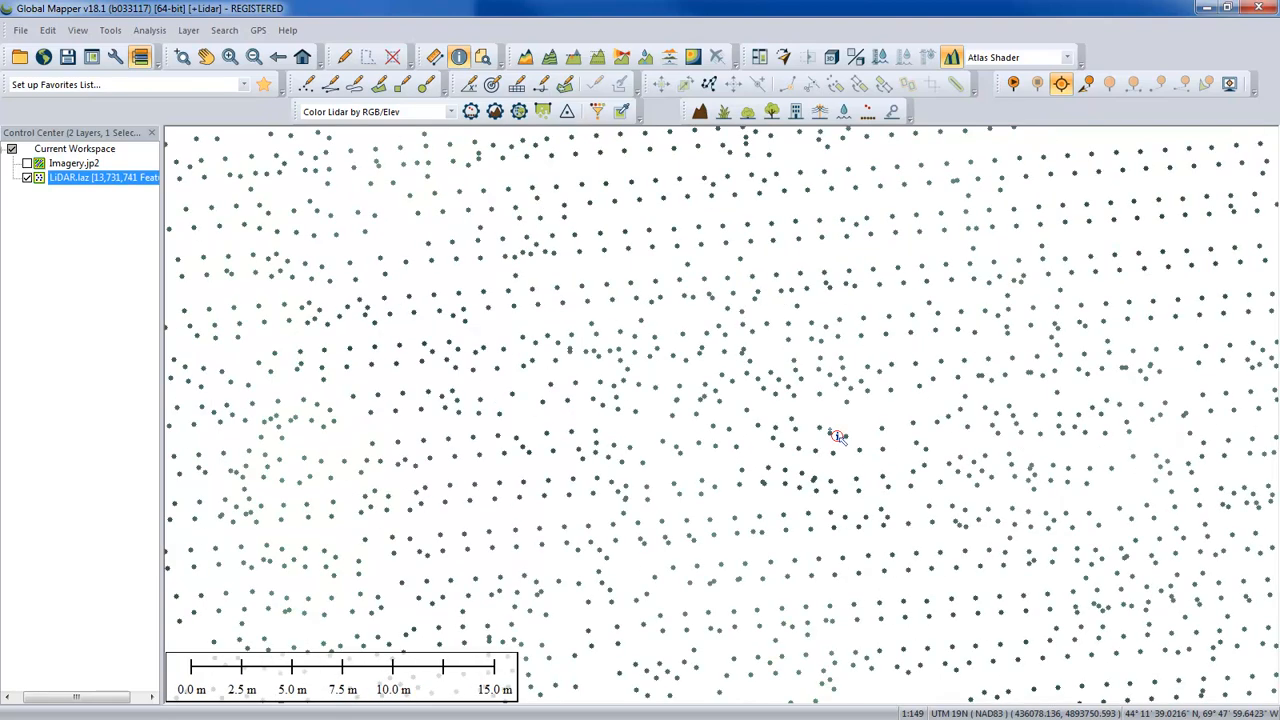
scroll(837, 437, down, 4)
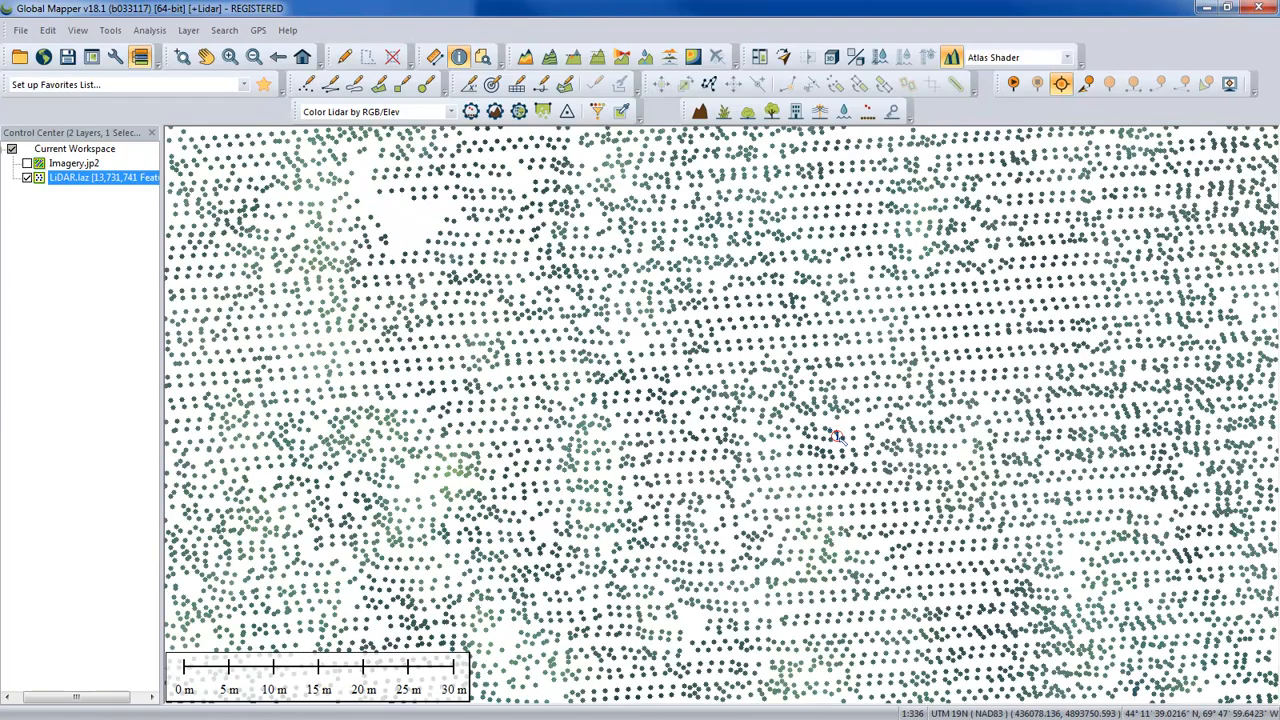
scroll(837, 437, down, 1)
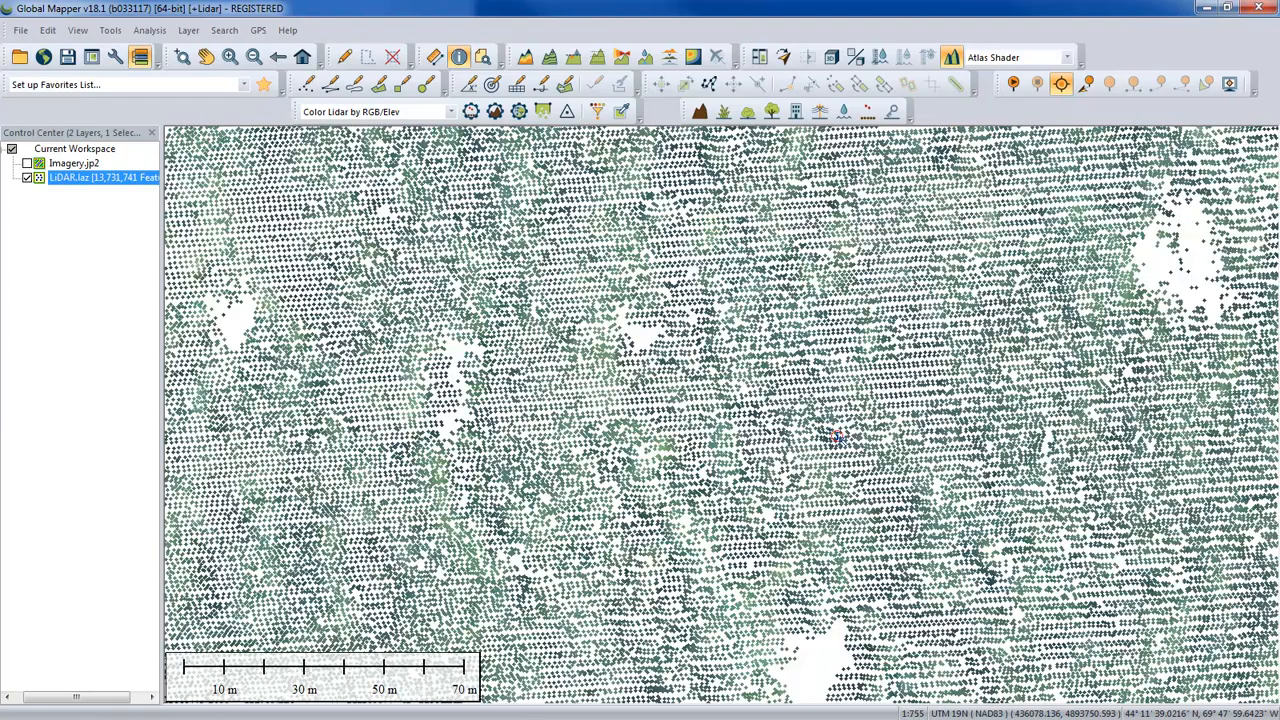
scroll(837, 437, down, 5)
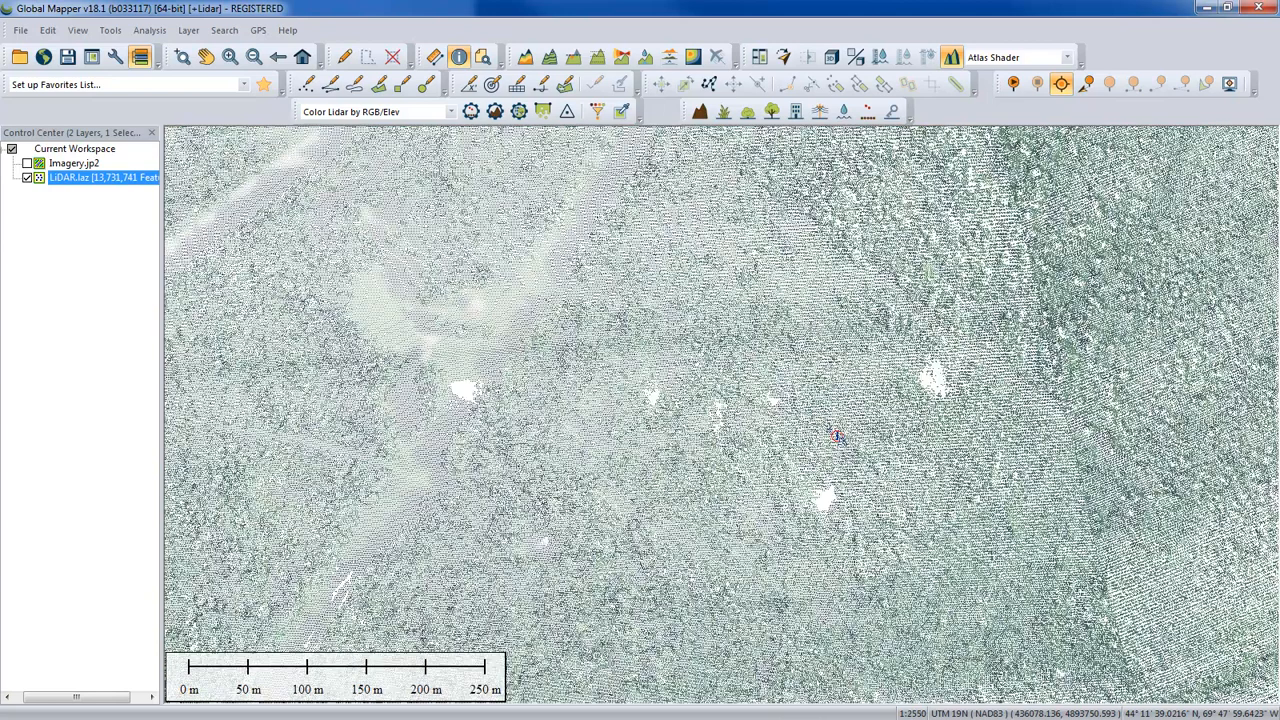
scroll(837, 437, down, 1)
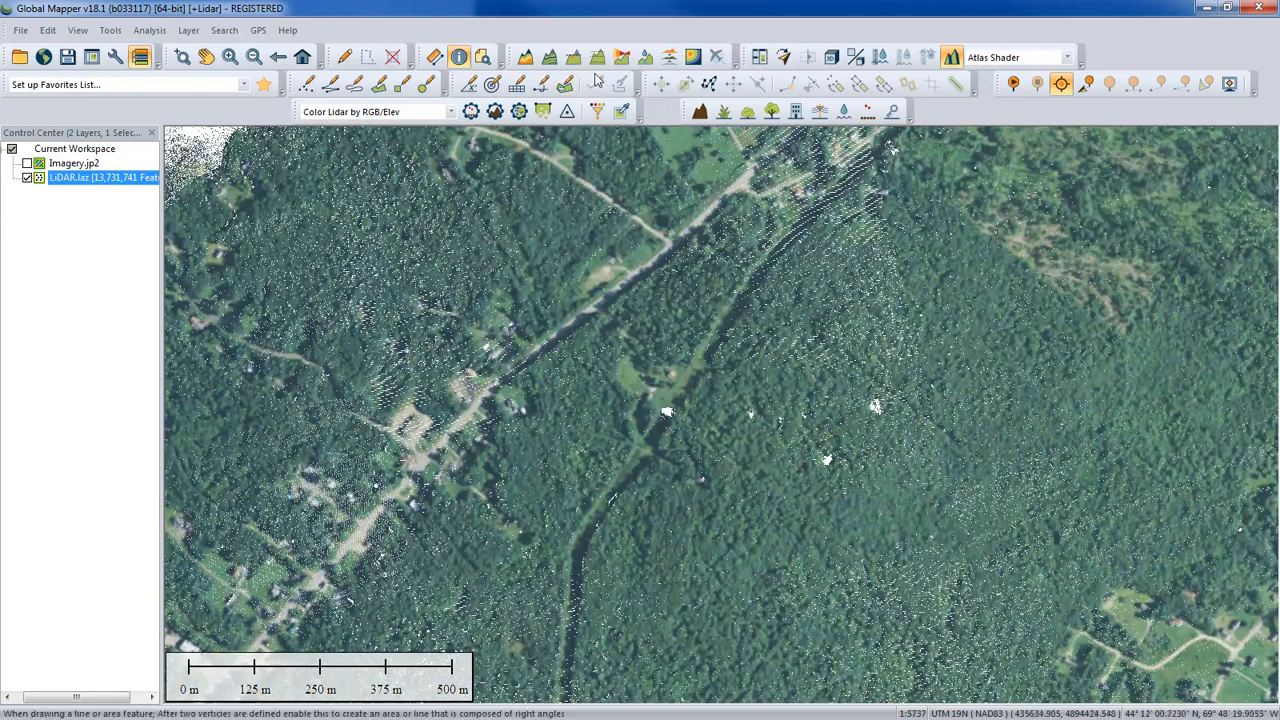
Set the path profile's lidar display to show points within 20 meters of the path in the normal direction
click(596, 60)
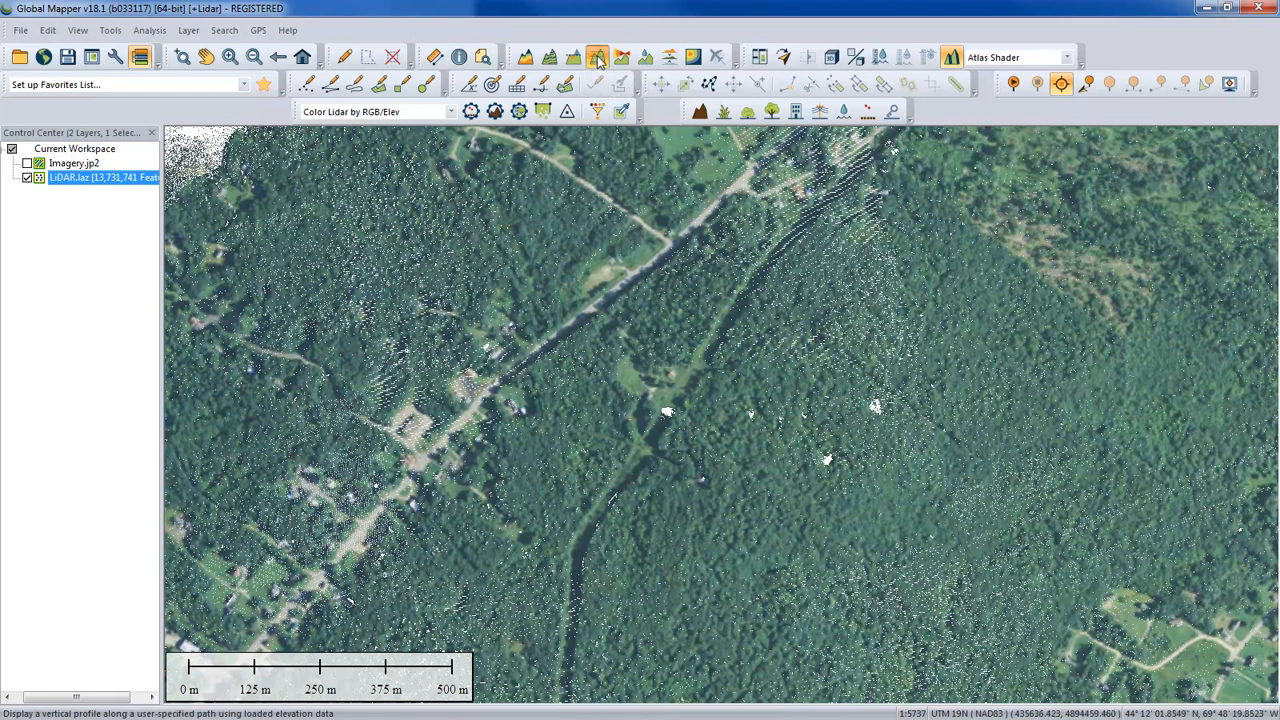
right_click(634, 264)
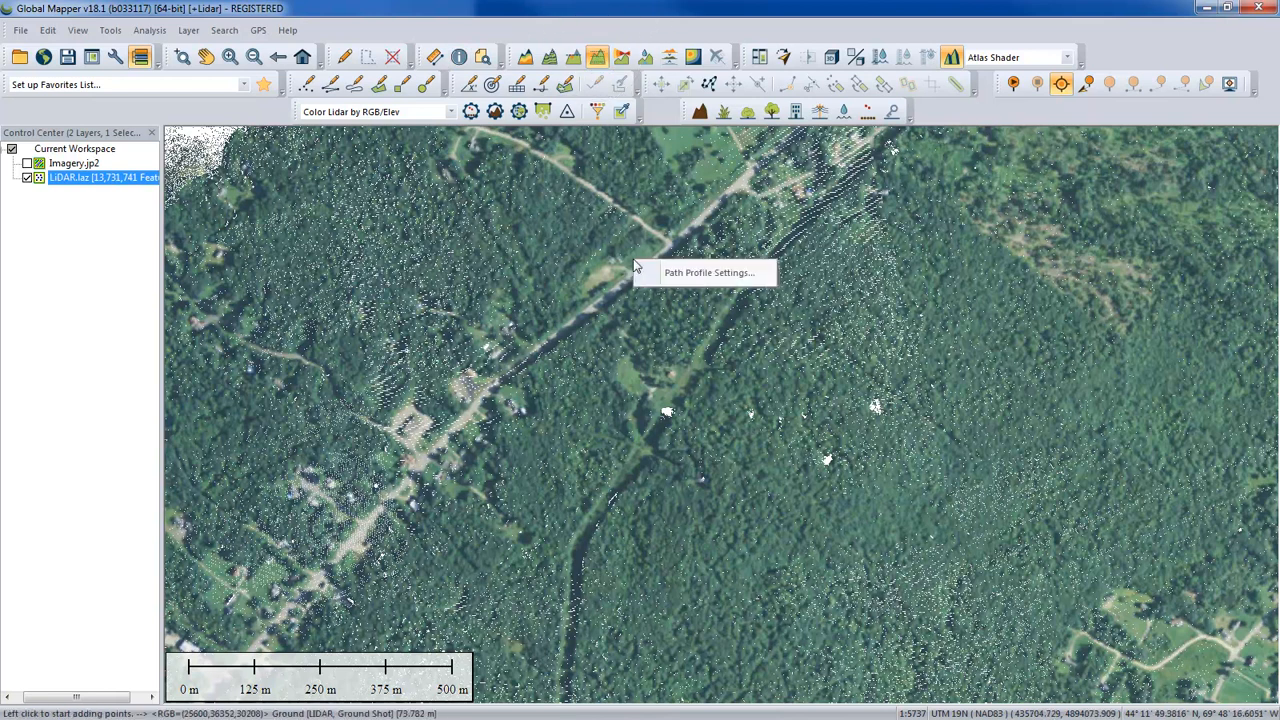
click(697, 277)
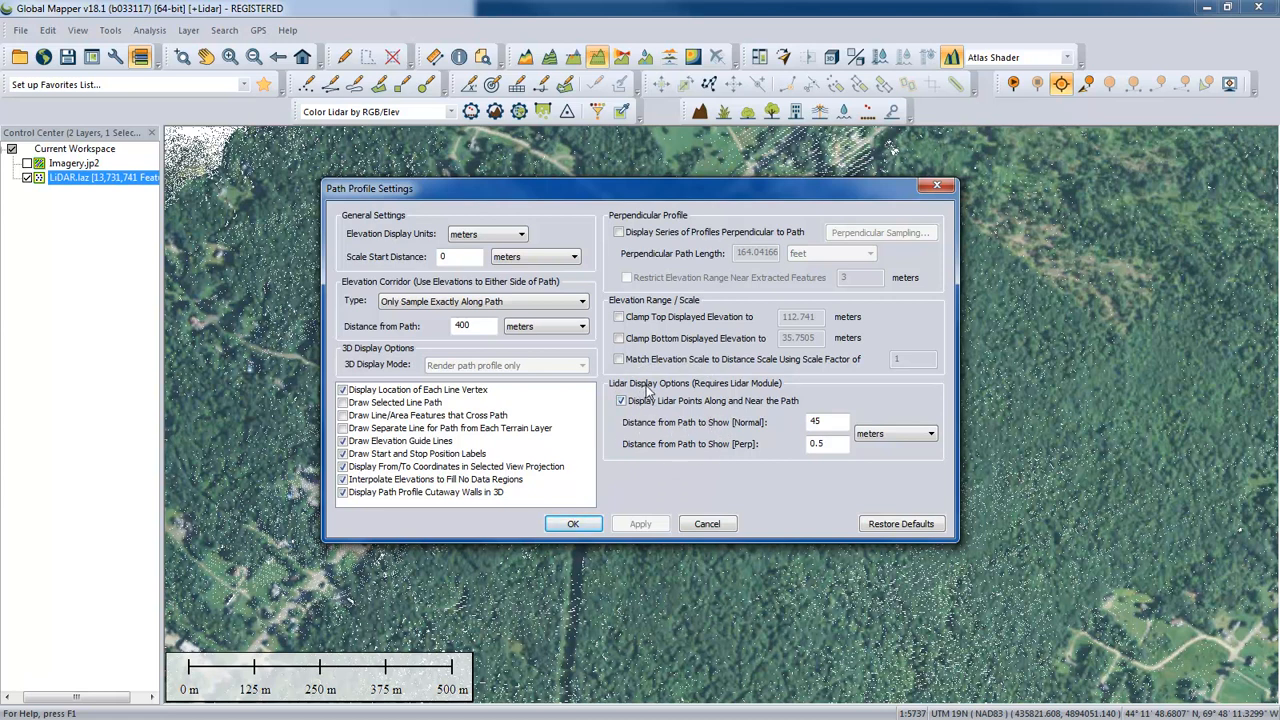
click(827, 421)
double_click(828, 421)
text(20)
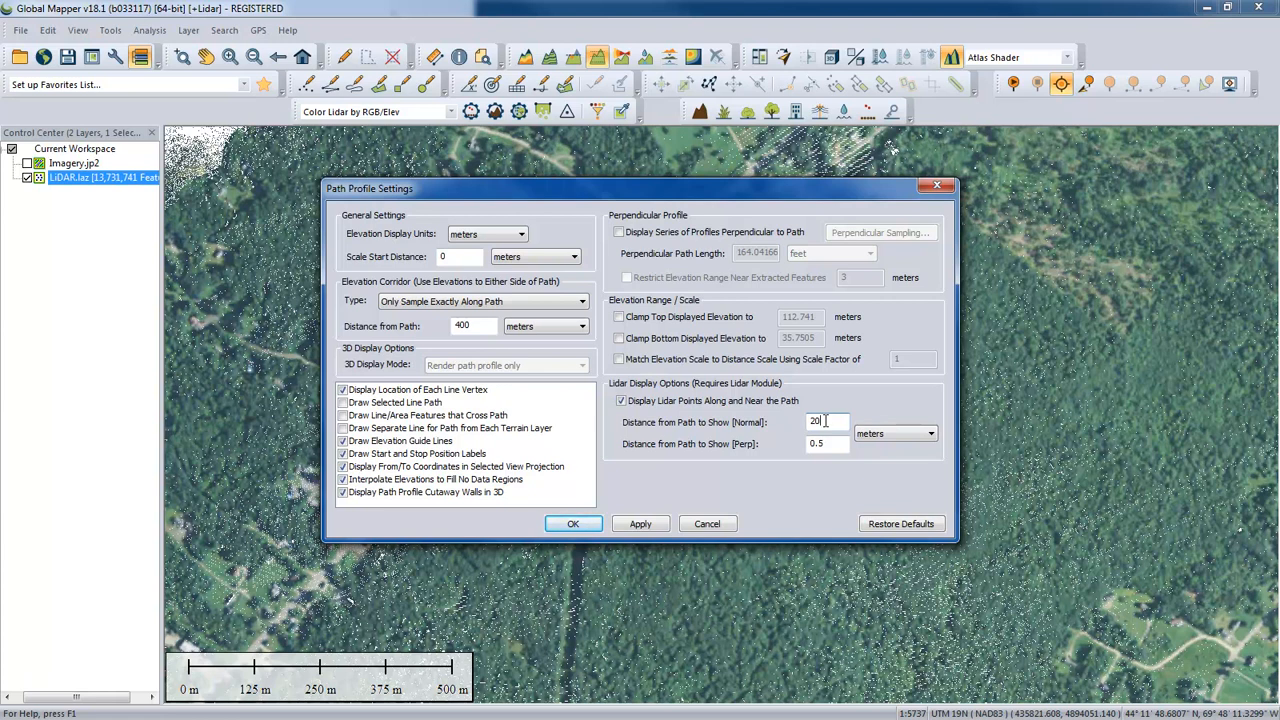
click(573, 524)
Draw a path profile about 1010 m long across the diagonal road and forest corridor, examine its lidar points, and close the profile
scroll(572, 520, down, 1)
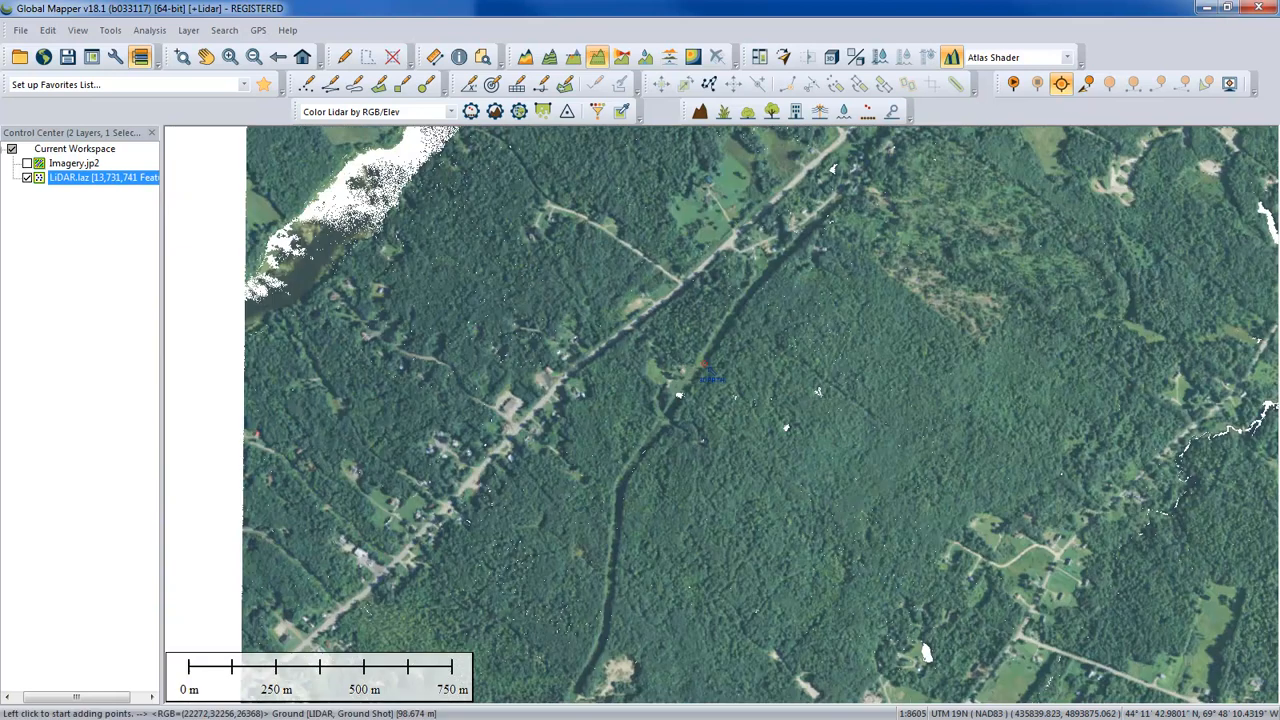
click(603, 87)
click(523, 278)
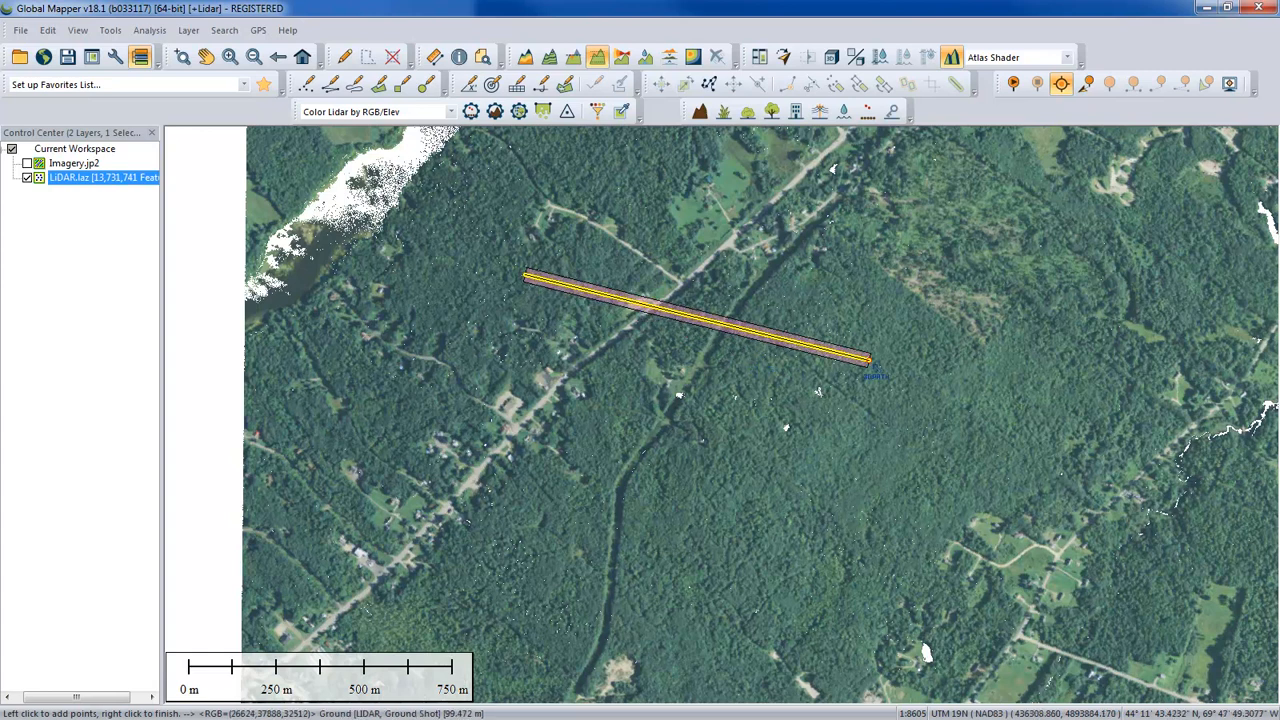
right_click(870, 360)
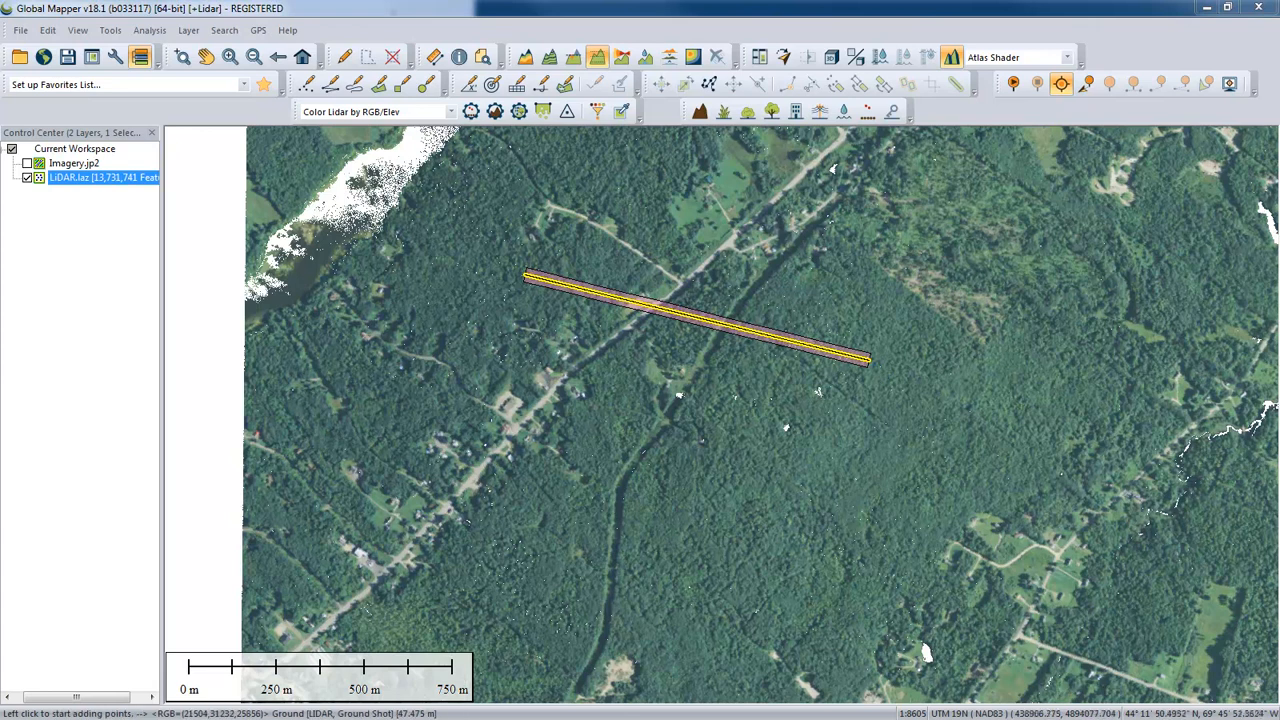
drag(1279, 296, 540, 227)
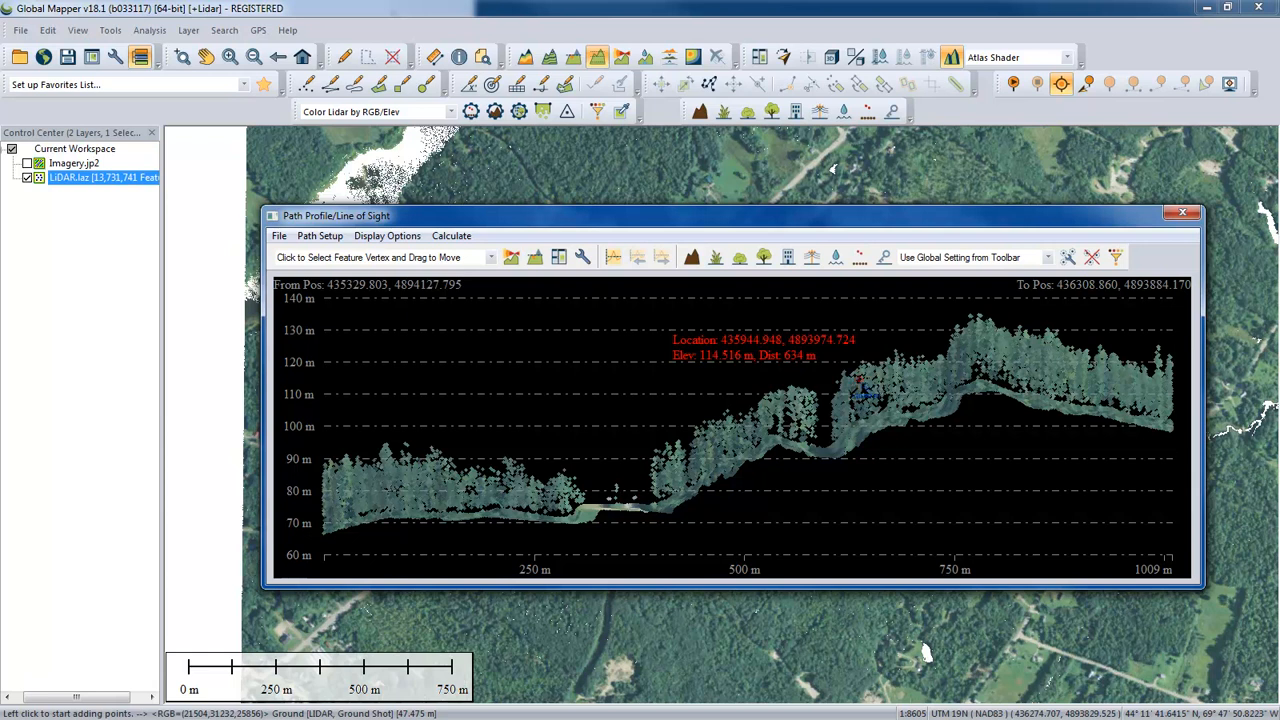
click(1182, 216)
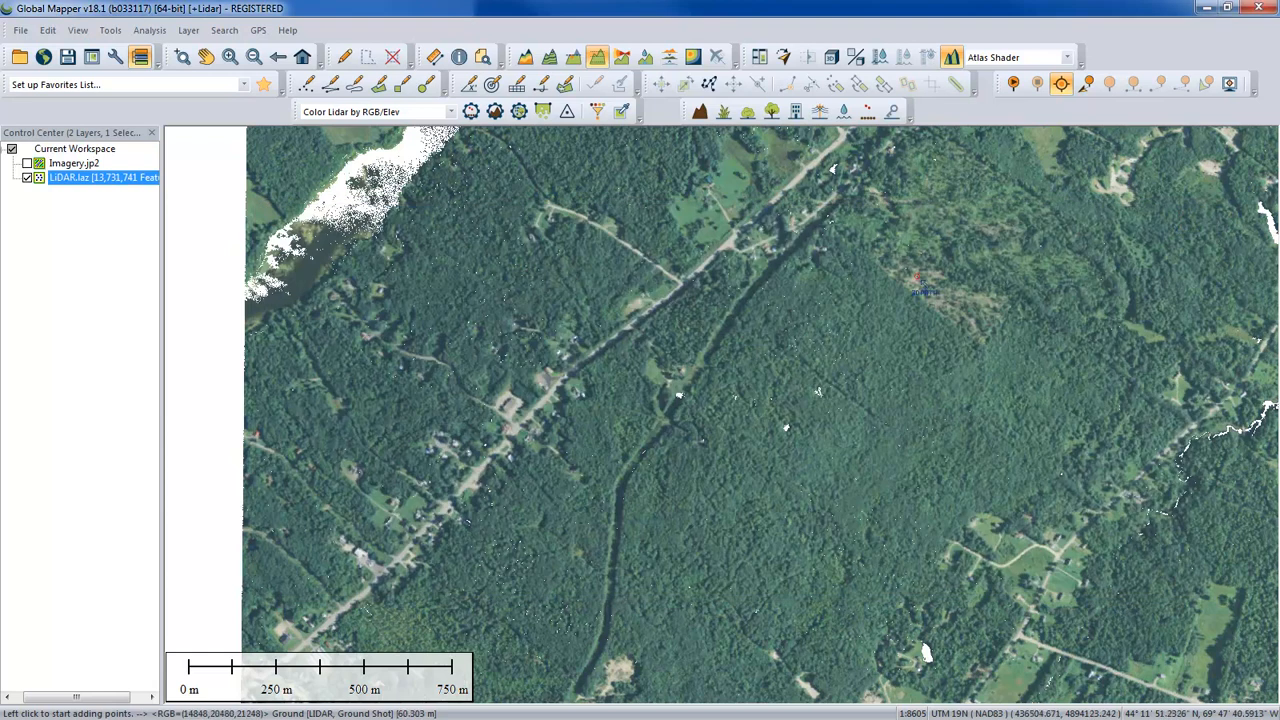
Draw a shorter path profile about 560 m long across the fields and road farther north, examine its points, and close it
click(648, 168)
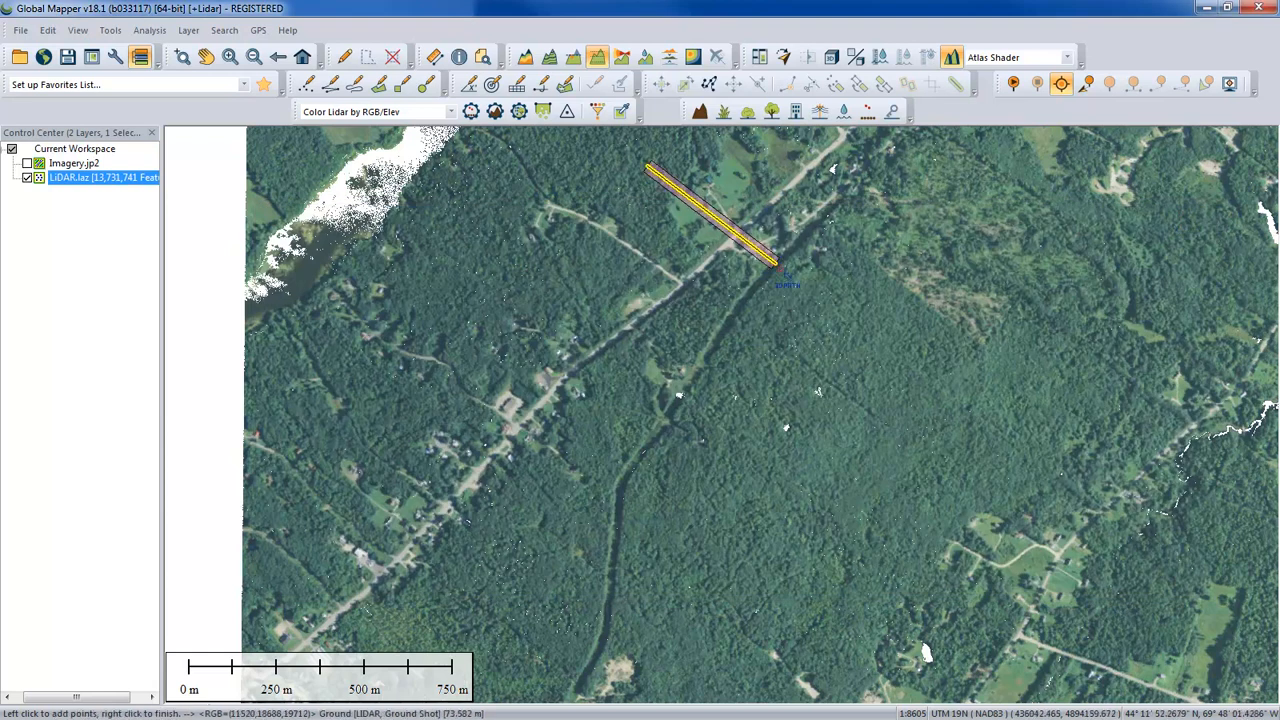
right_click(800, 295)
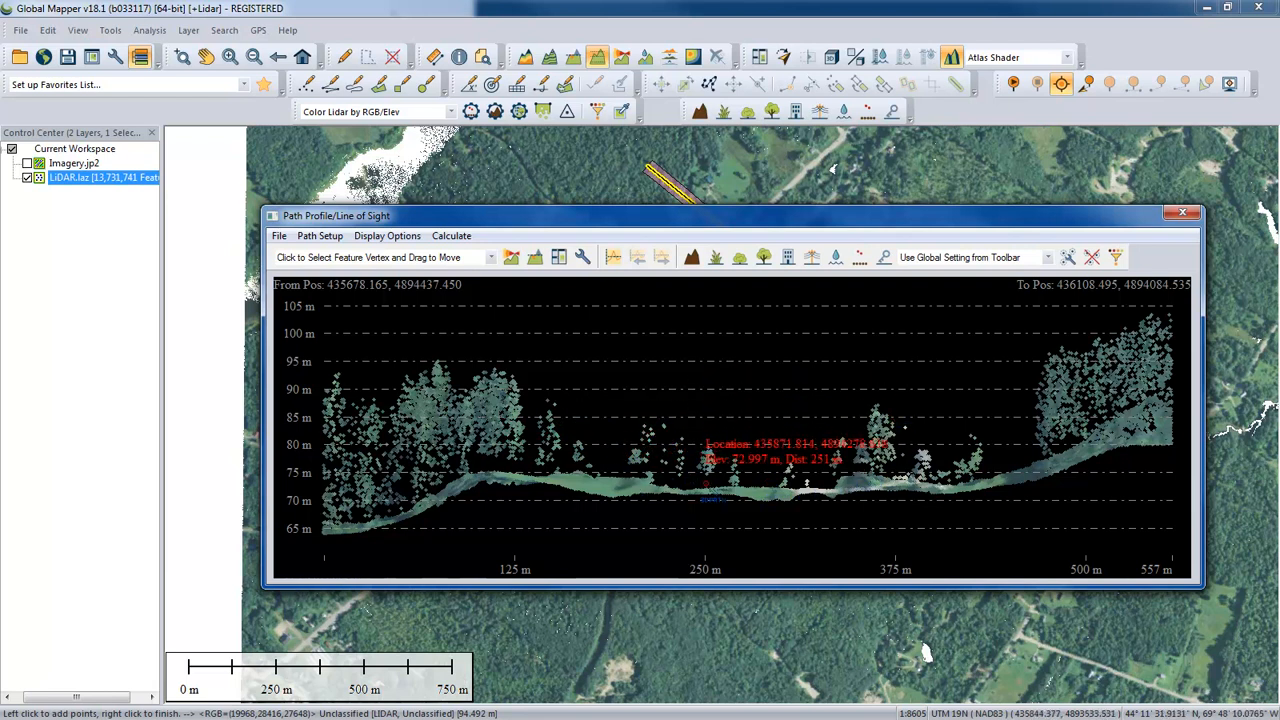
click(1182, 212)
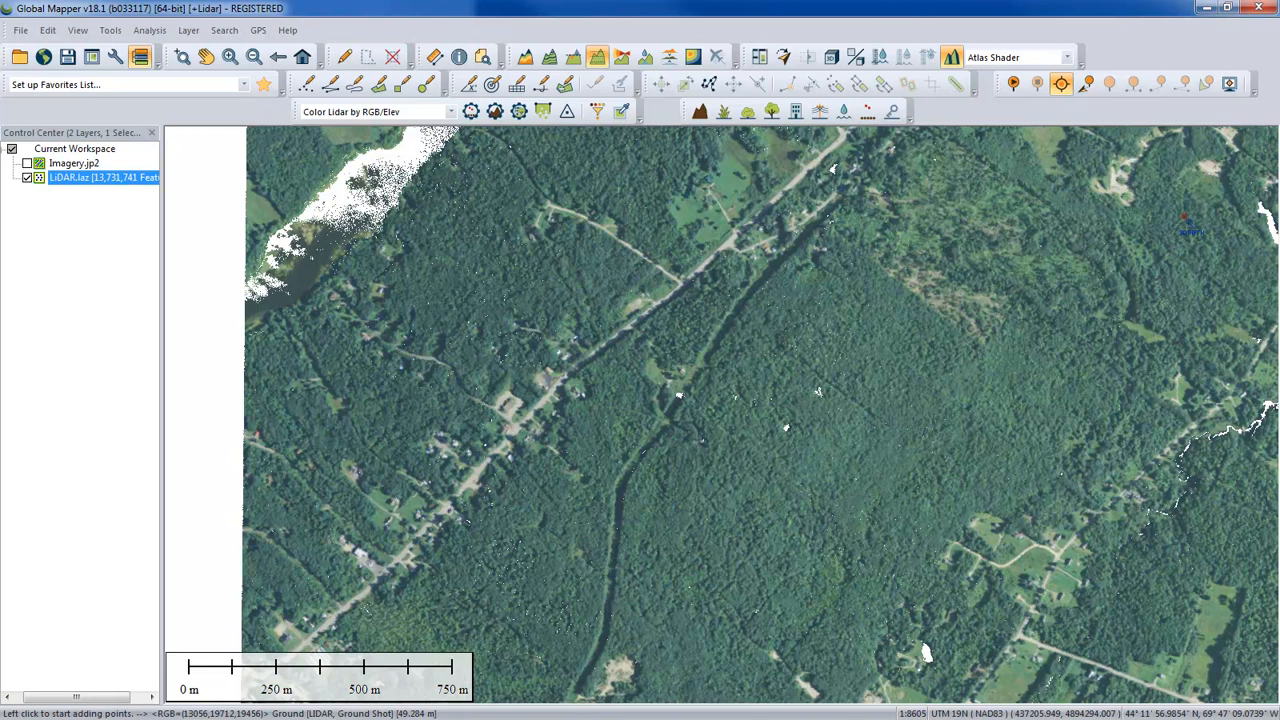
Display the RGB-colored lidar points in the 3D view, and examine the forest, roads and clearings from several angles and distances
click(834, 60)
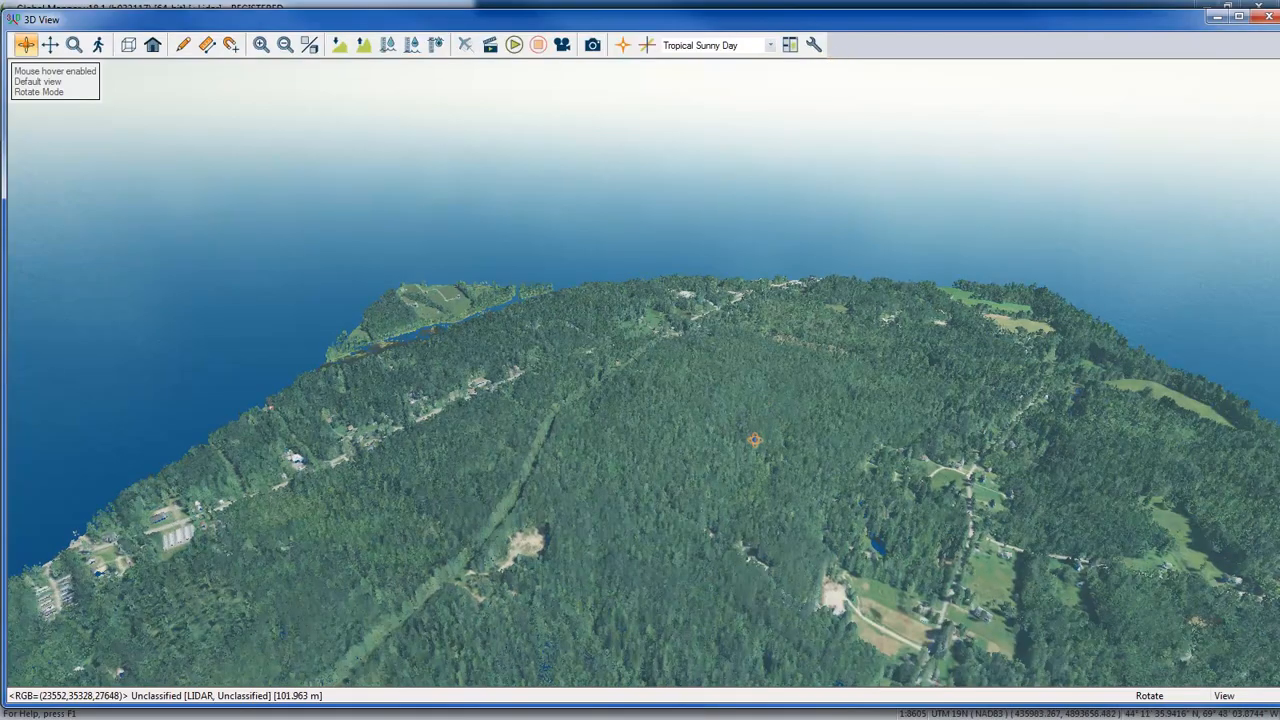
scroll(755, 440, up, 4)
drag(738, 455, 741, 448)
scroll(741, 448, up, 2)
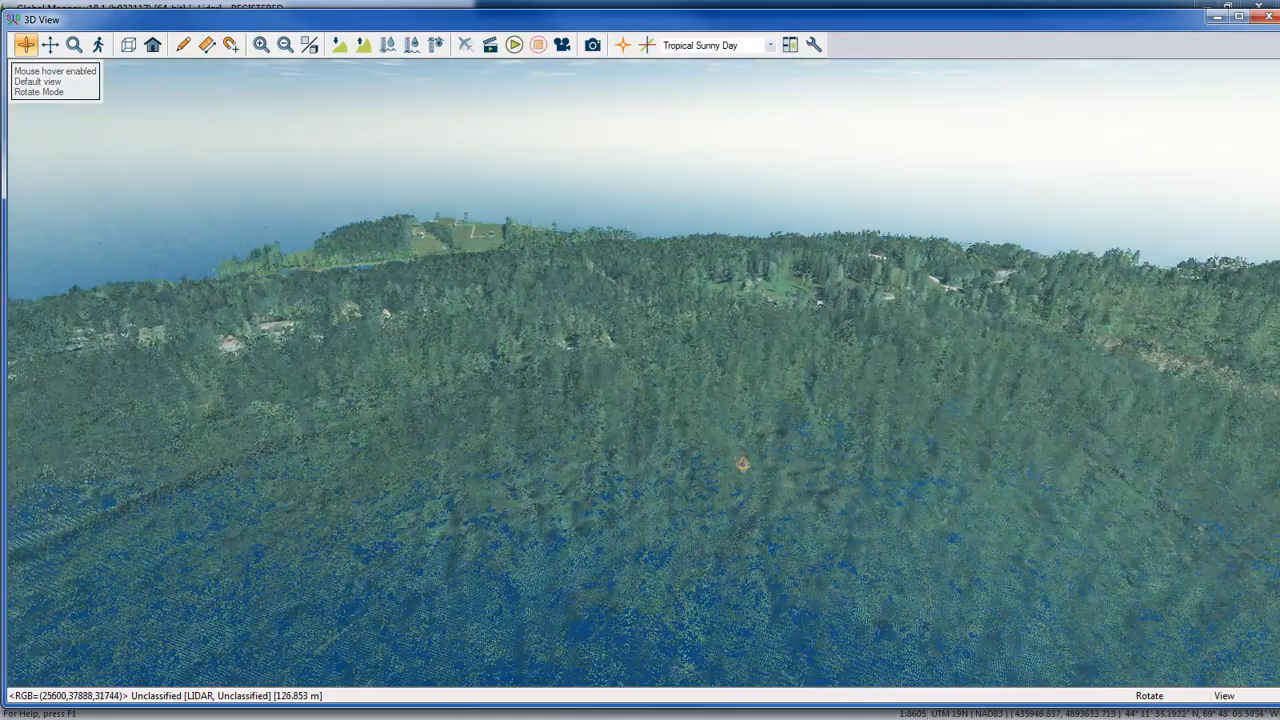
mouse_move(809, 344)
mouse_down()
mouse_move(681, 364)
mouse_move(893, 432)
mouse_move(786, 325)
mouse_move(788, 344)
mouse_up()
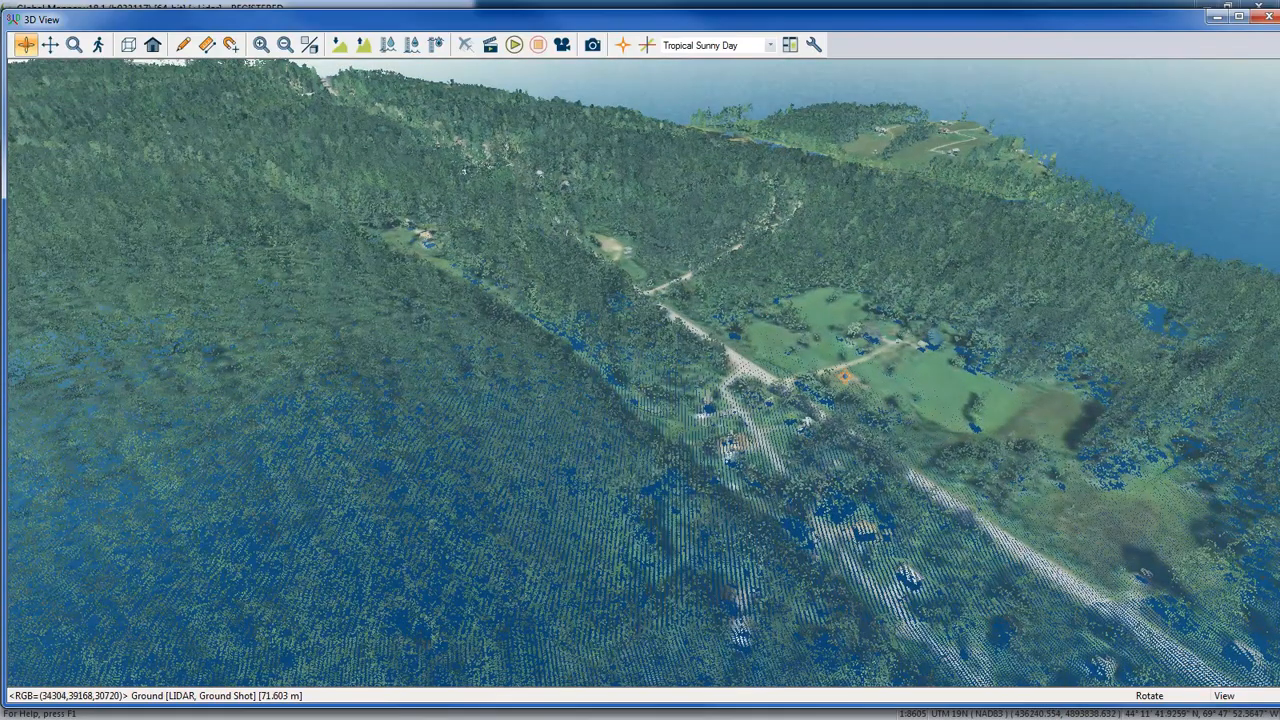
scroll(845, 376, down, 1)
drag(886, 441, 855, 436)
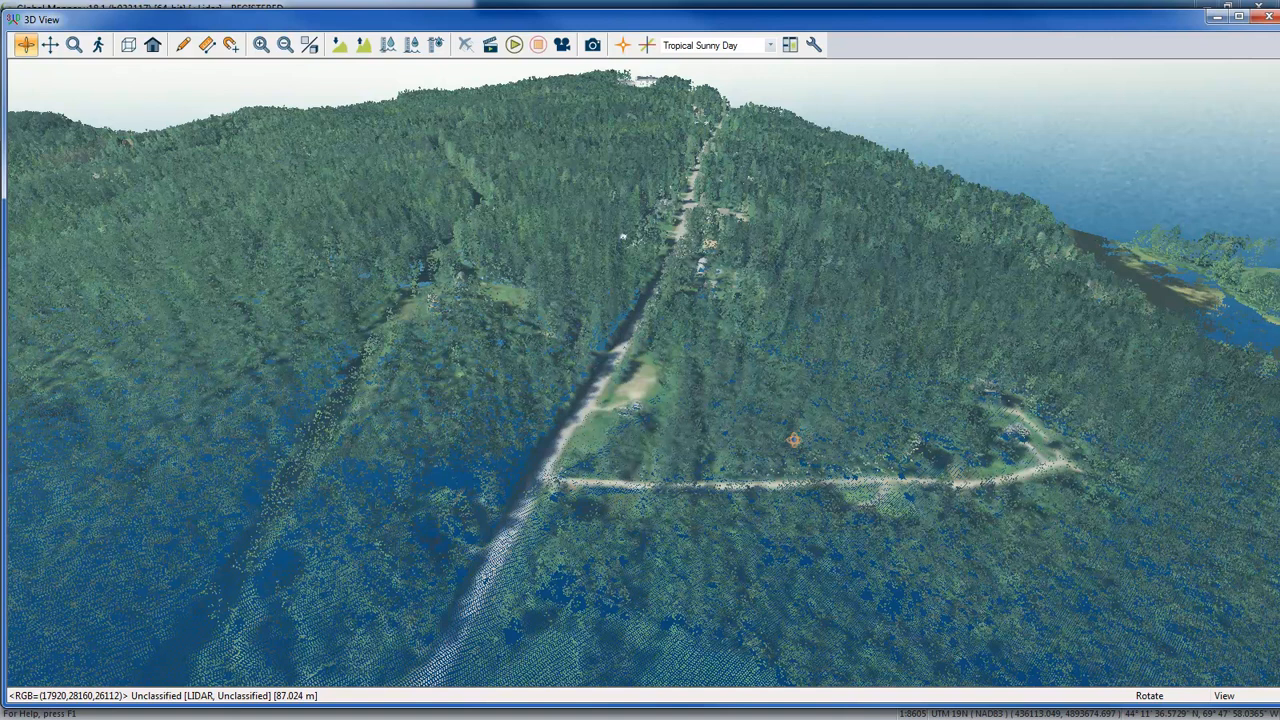
scroll(679, 390, down, 2)
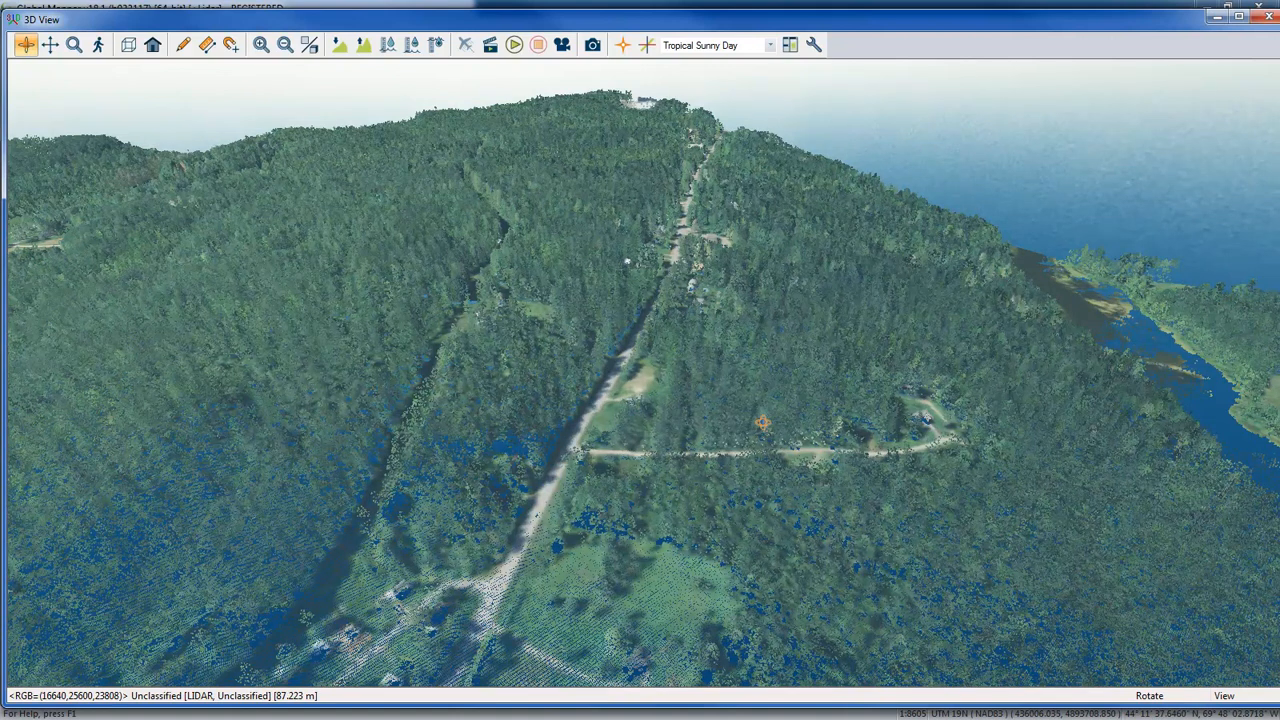
drag(757, 477, 751, 471)
scroll(689, 438, down, 1)
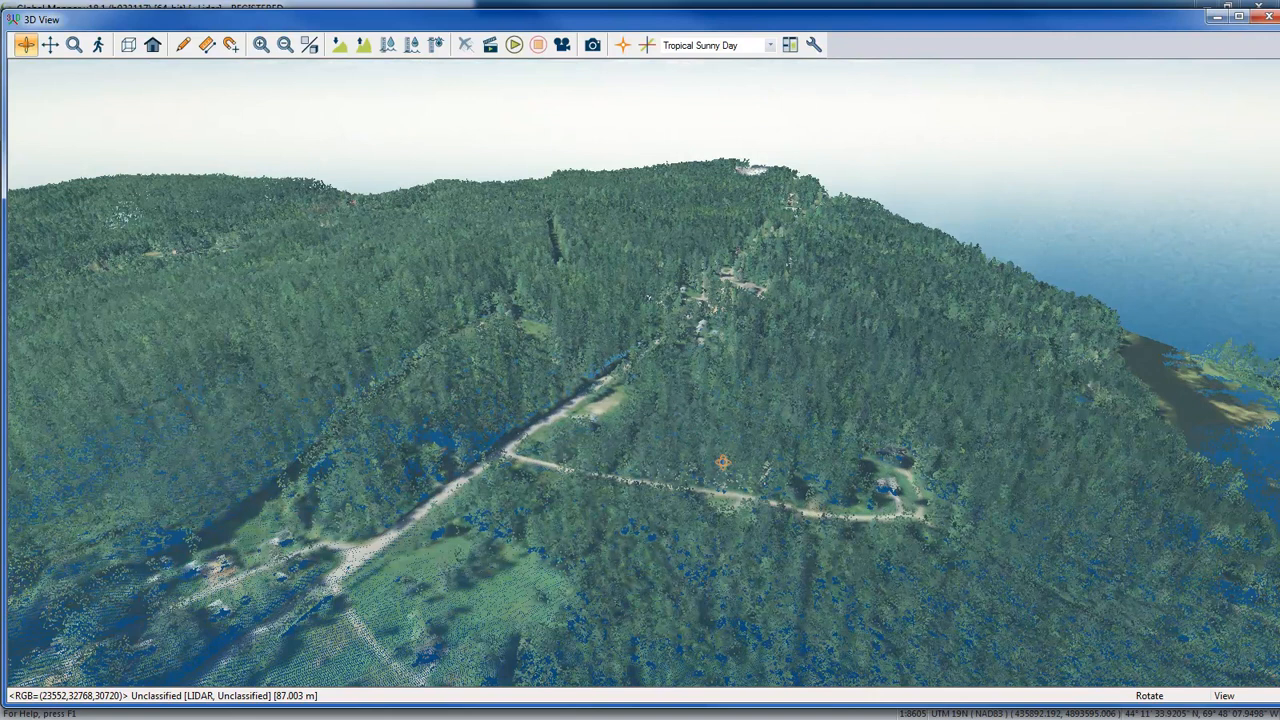
scroll(885, 448, down, 1)
drag(862, 494, 846, 491)
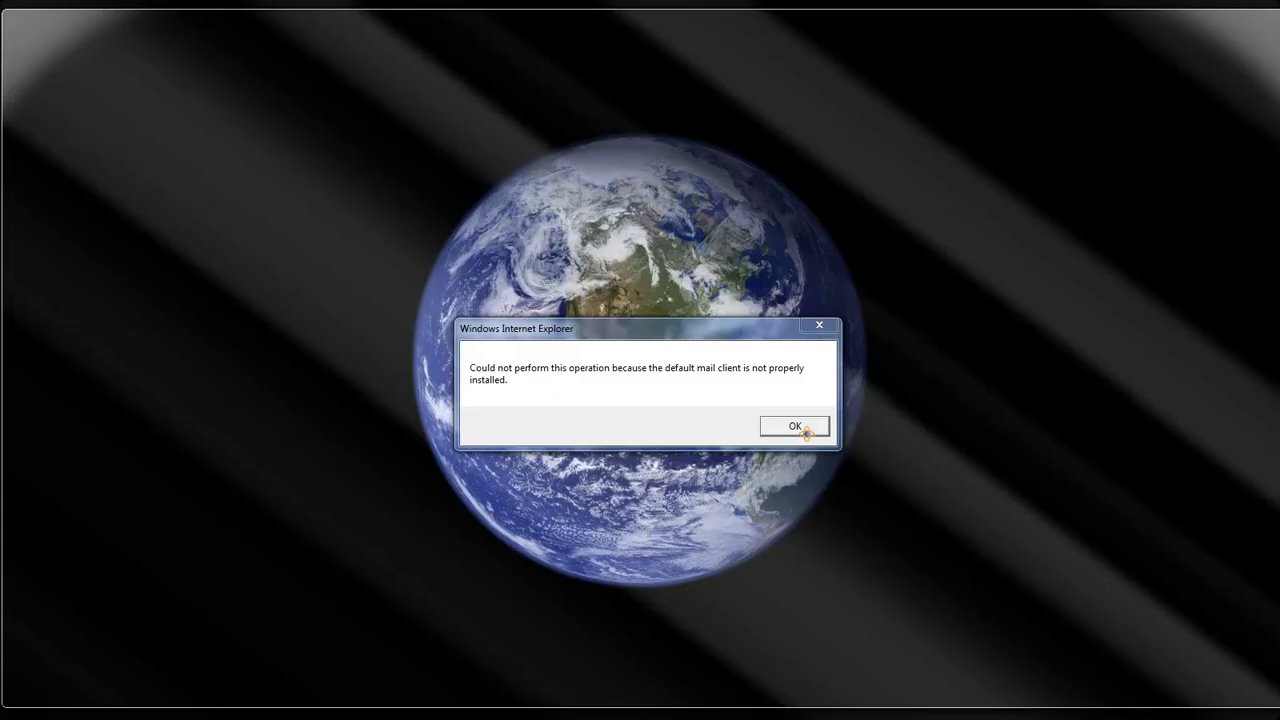
click(806, 433)
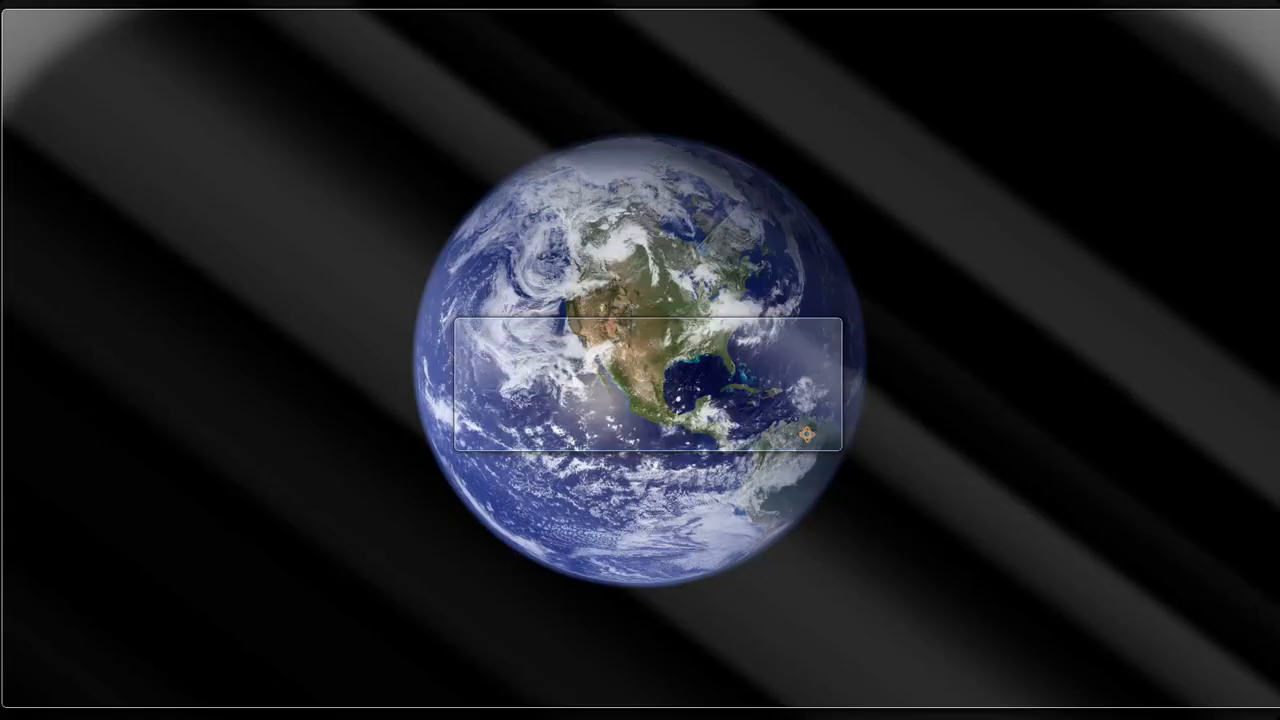